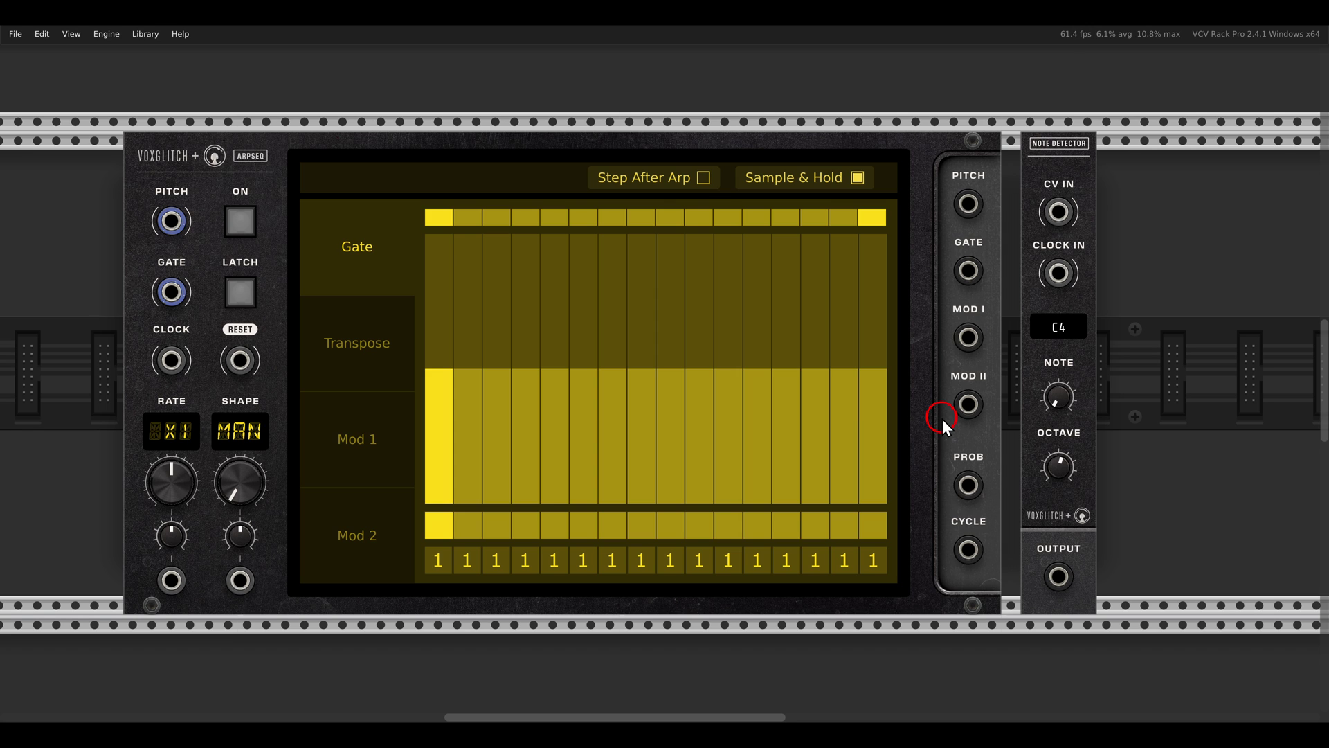
Connect the ArpSeq pitch output to the CV inputs of the four adjacent Note Detectors.
scroll(769, 261, down, 3)
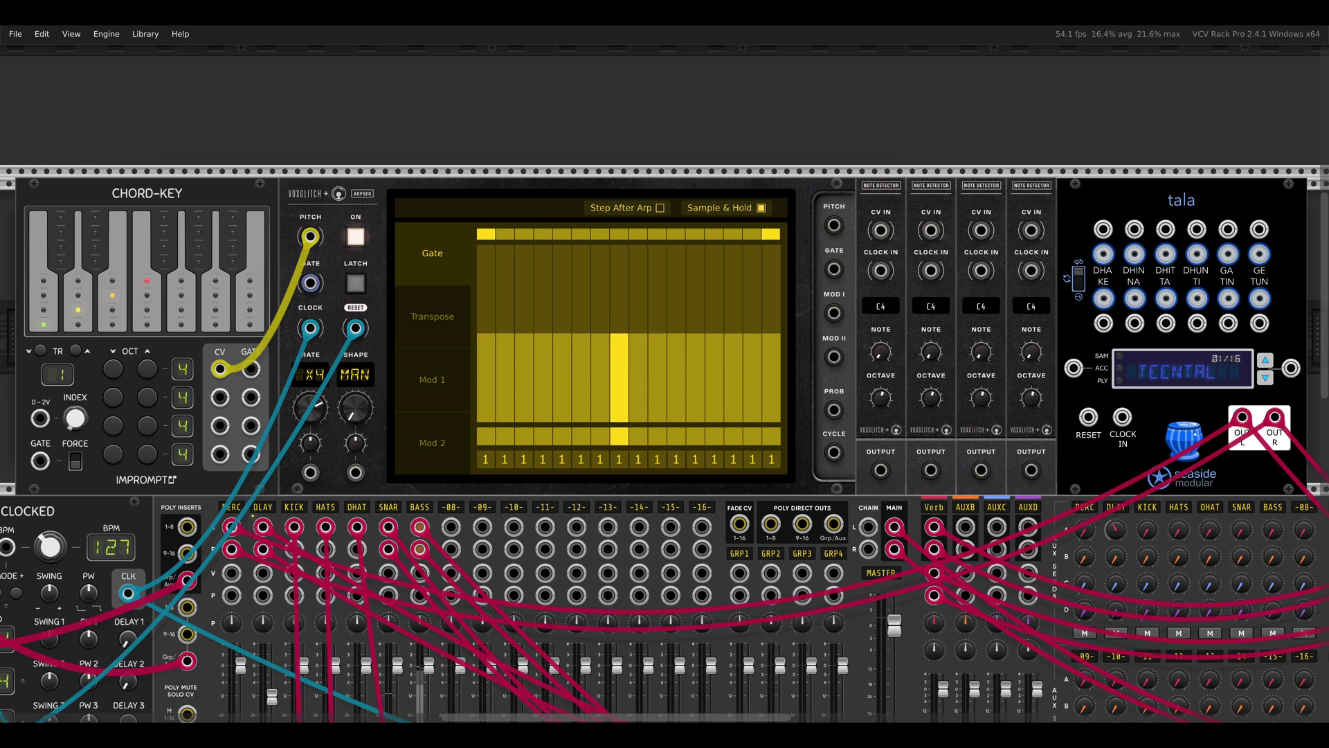
mouse_move(997, 169)
mouse_down()
mouse_move(1063, 238)
mouse_move(1044, 192)
mouse_up()
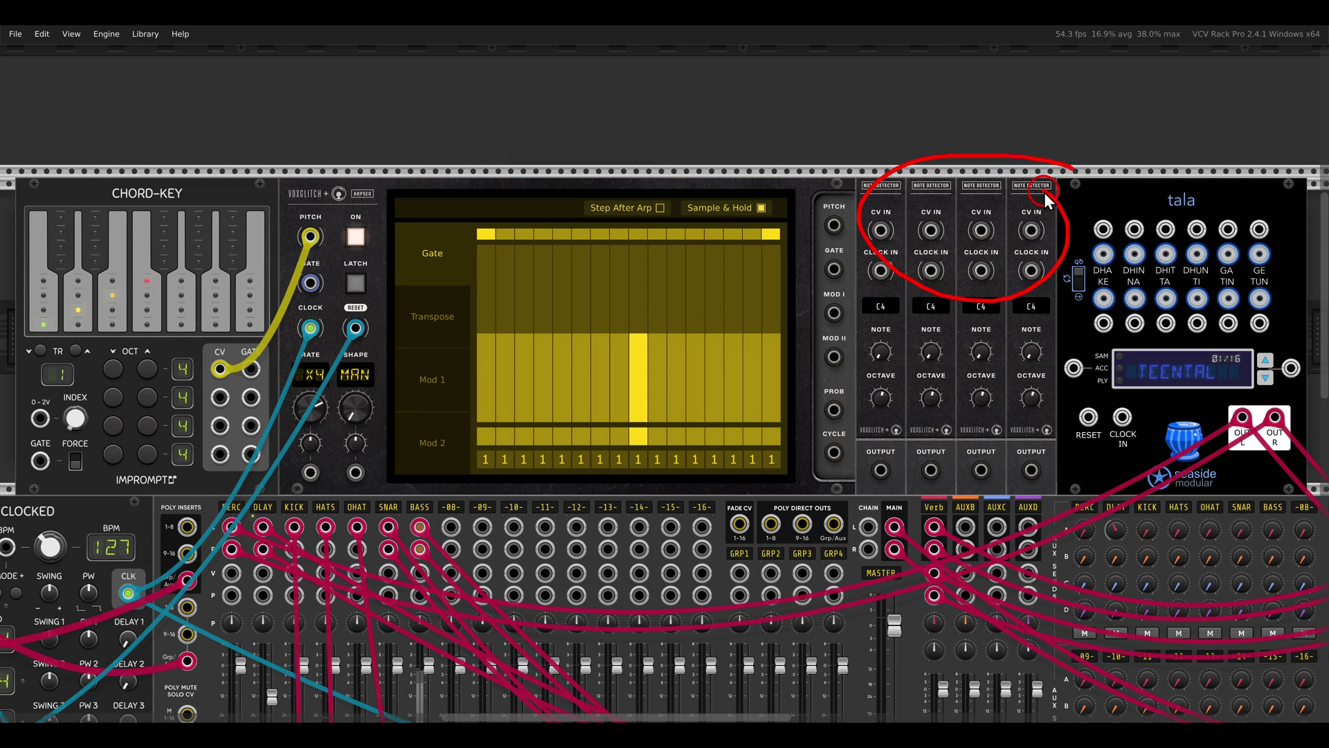
scroll(981, 229, up, 4)
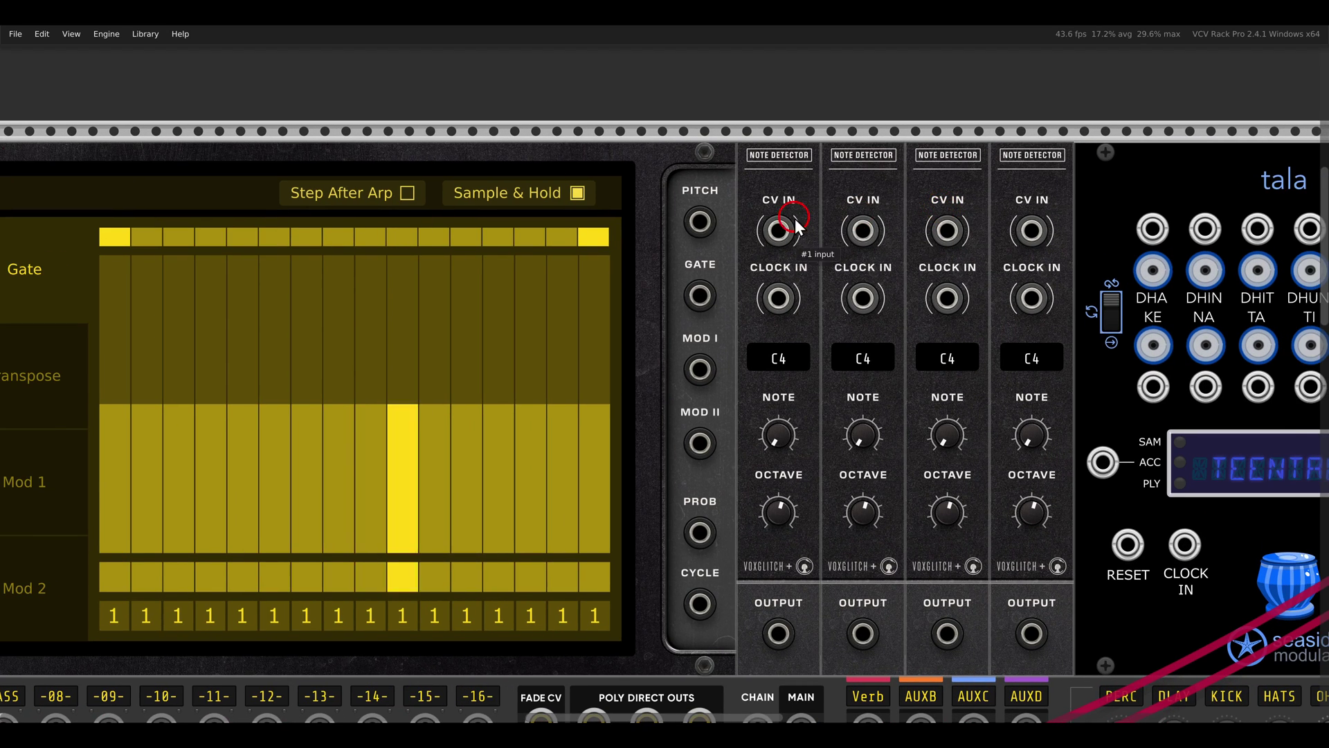
drag(702, 221, 873, 236)
drag(700, 222, 1028, 235)
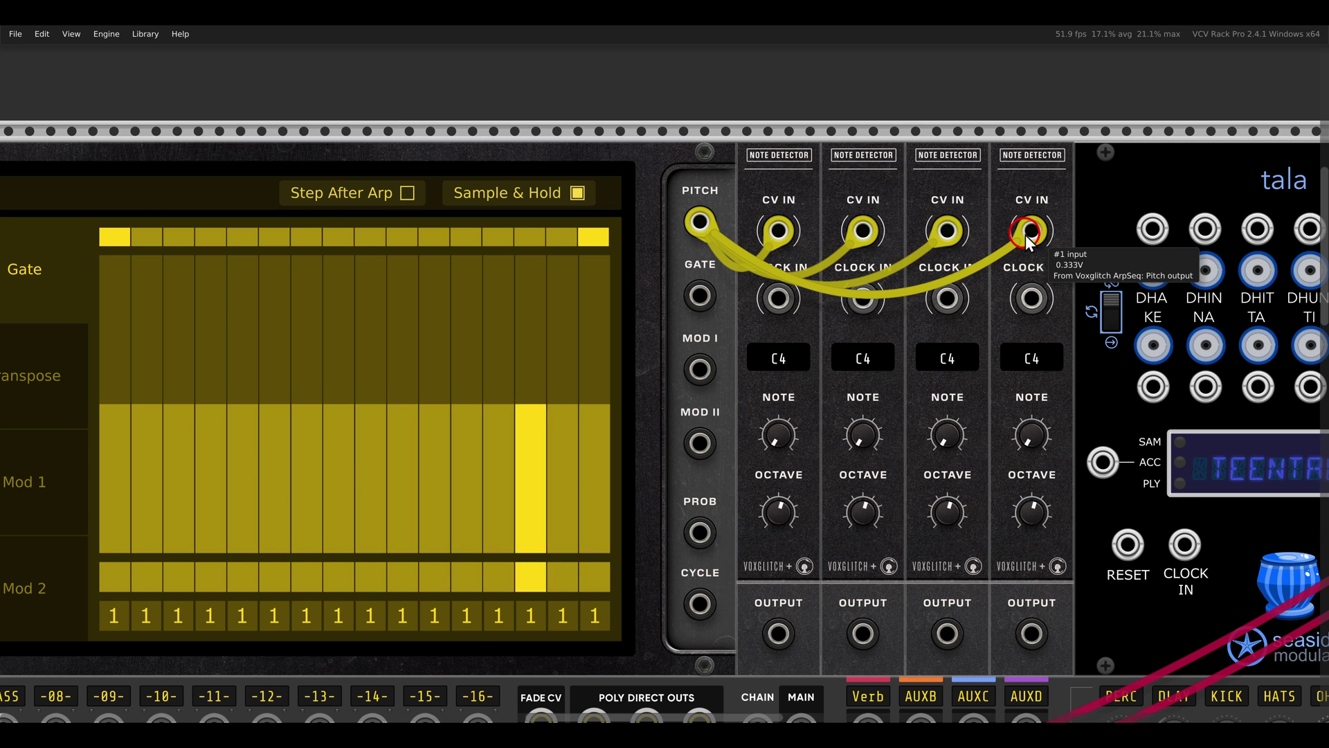
Connect the outputs of the four Note Detectors in order to Tala's KE, NA, TA and TI trigger inputs.
drag(1028, 235, 764, 219)
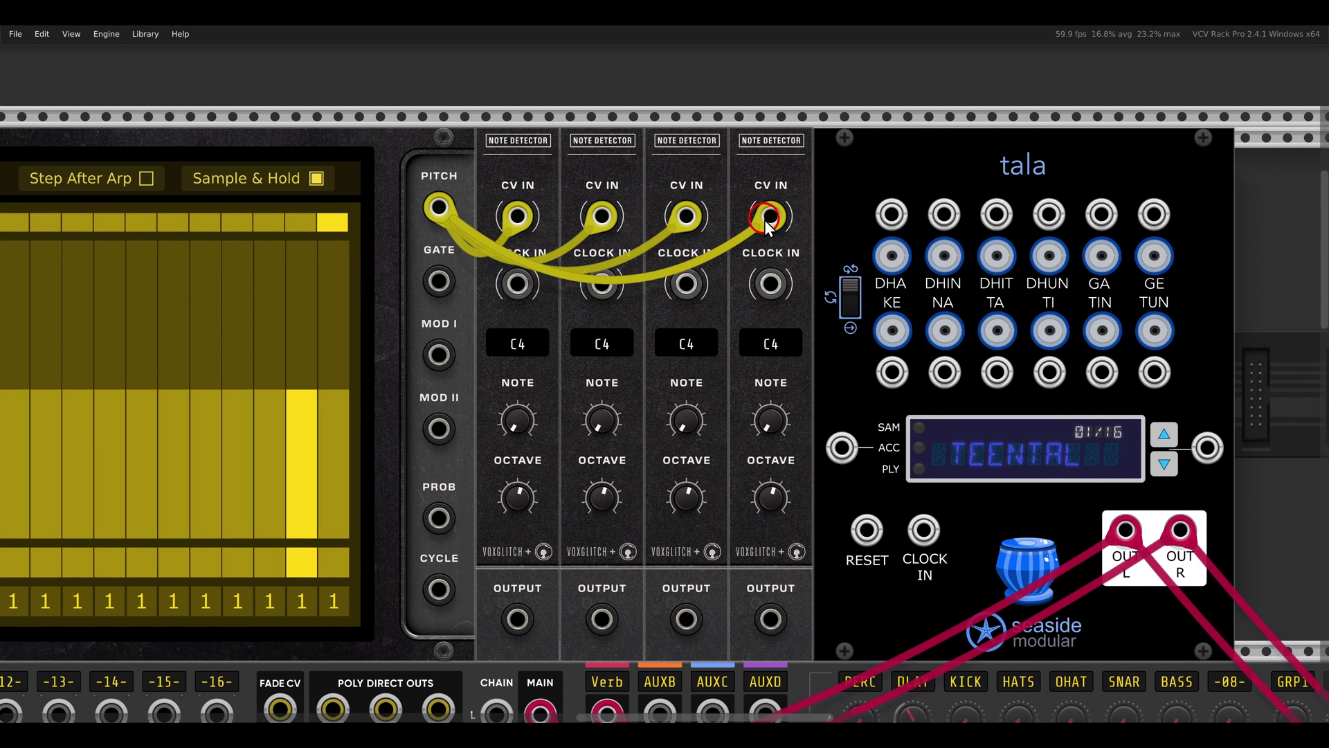
drag(987, 142, 1049, 147)
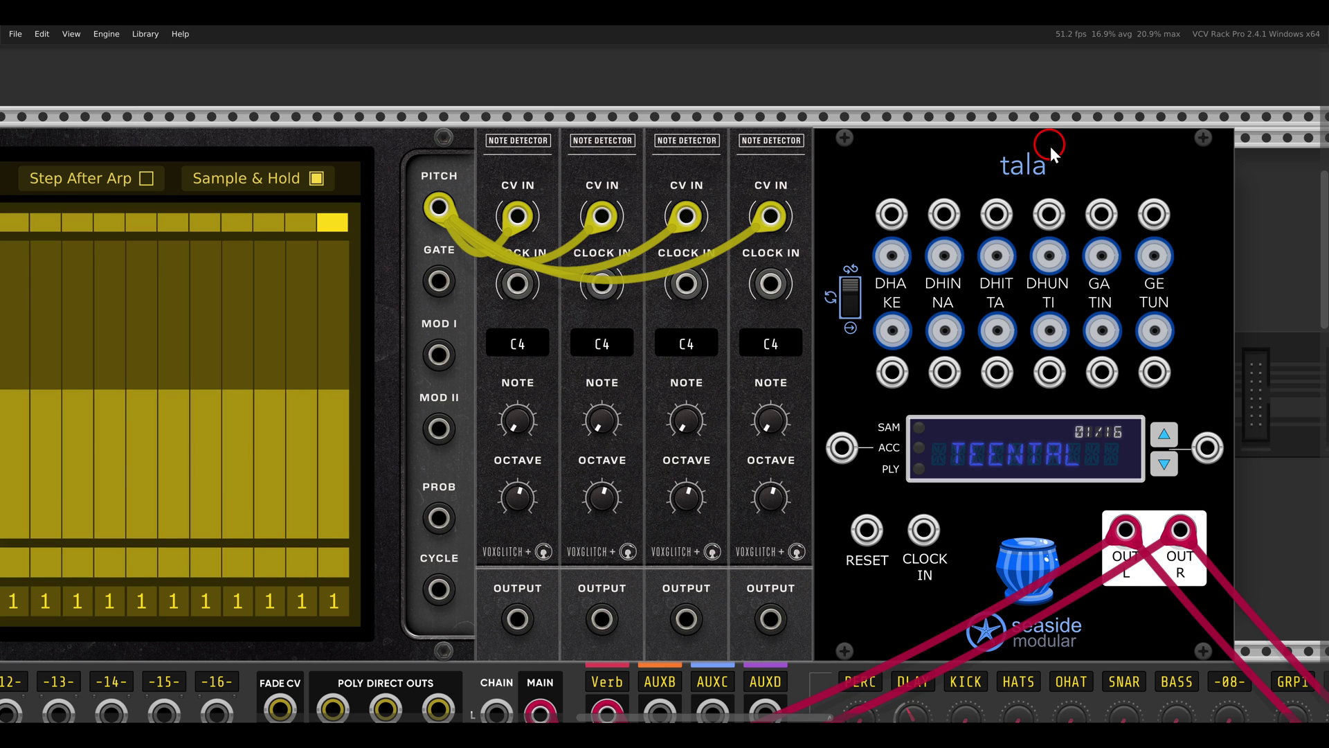
drag(517, 619, 602, 618)
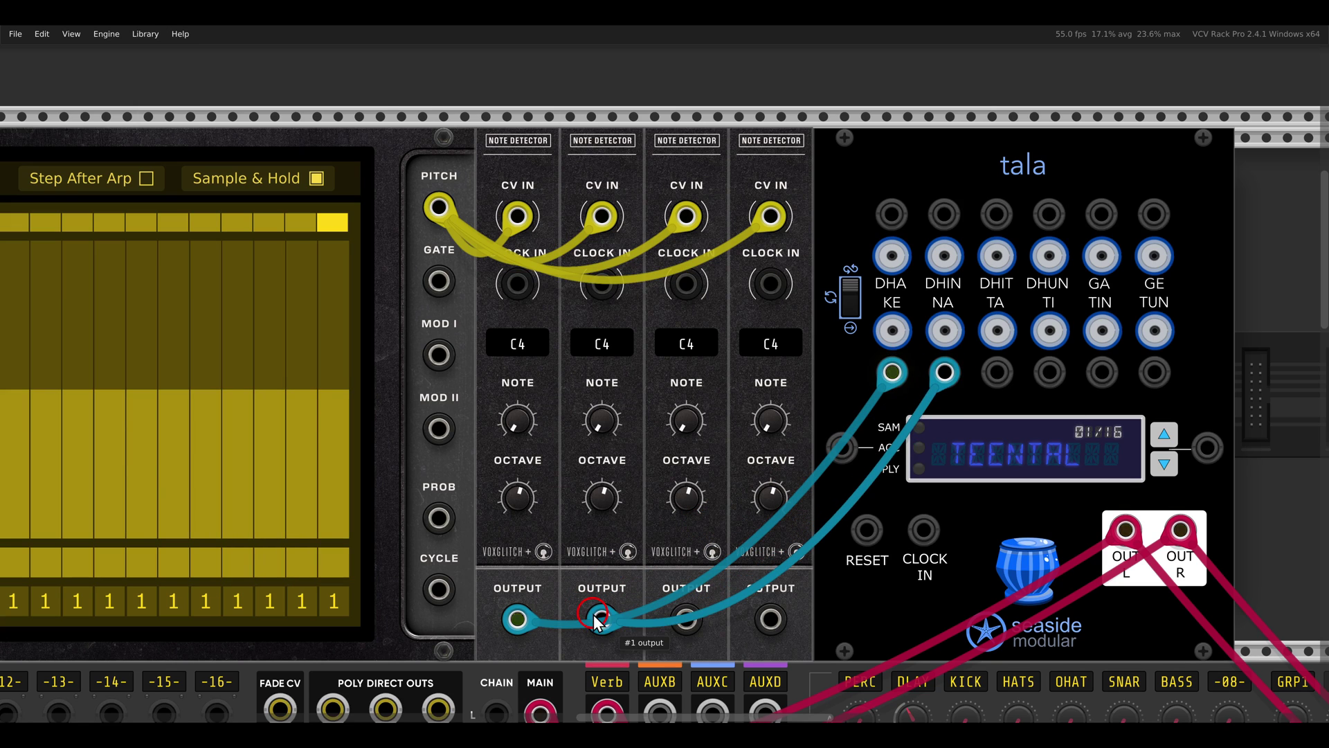
drag(691, 618, 774, 615)
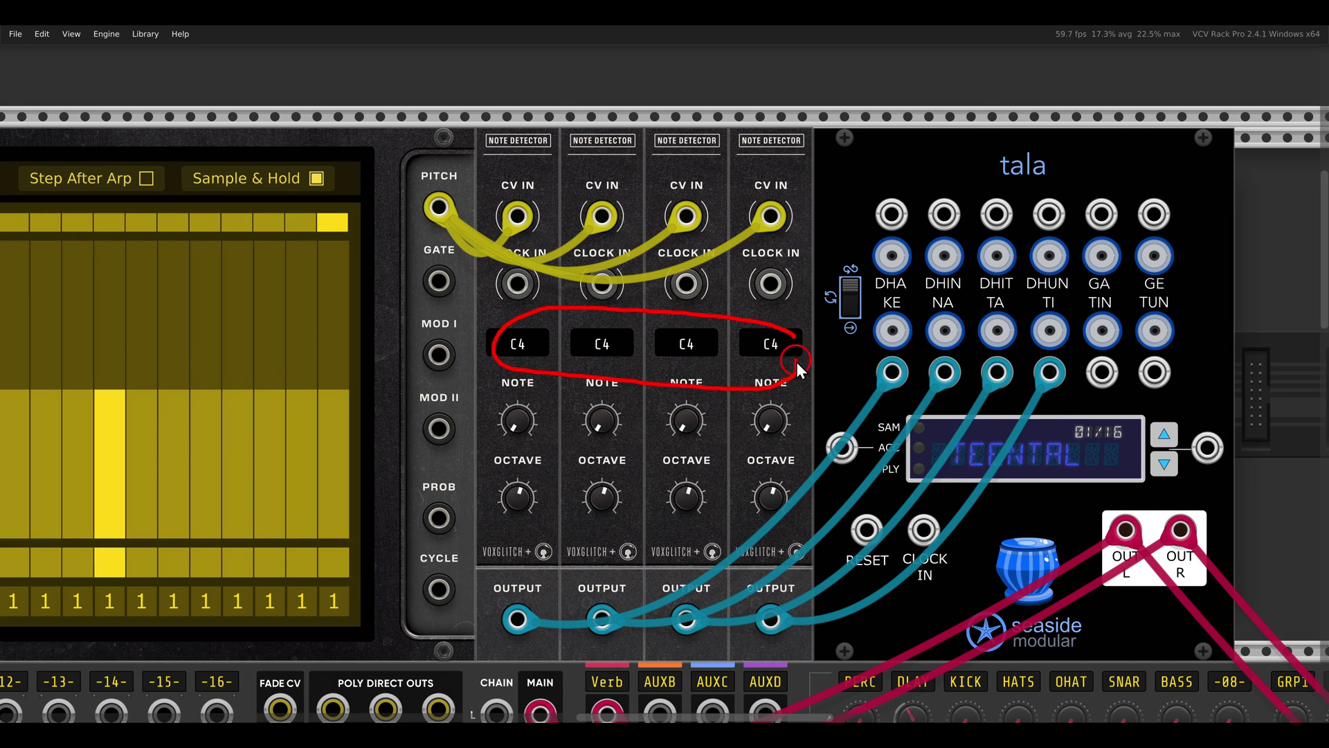
Set the second, third and fourth Note Detectors to D4, E4 and F4.
scroll(704, 397, down, 3)
drag(704, 397, 1151, 396)
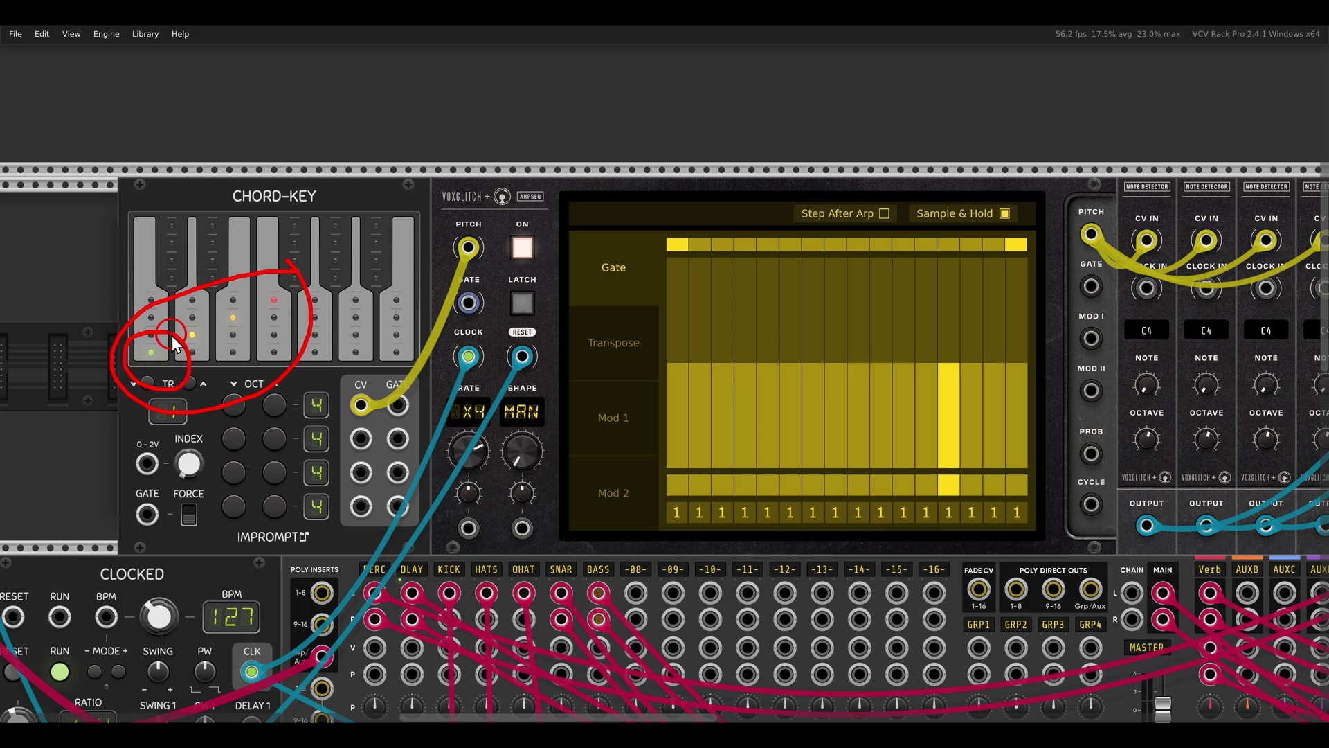
scroll(1083, 421, right, 8)
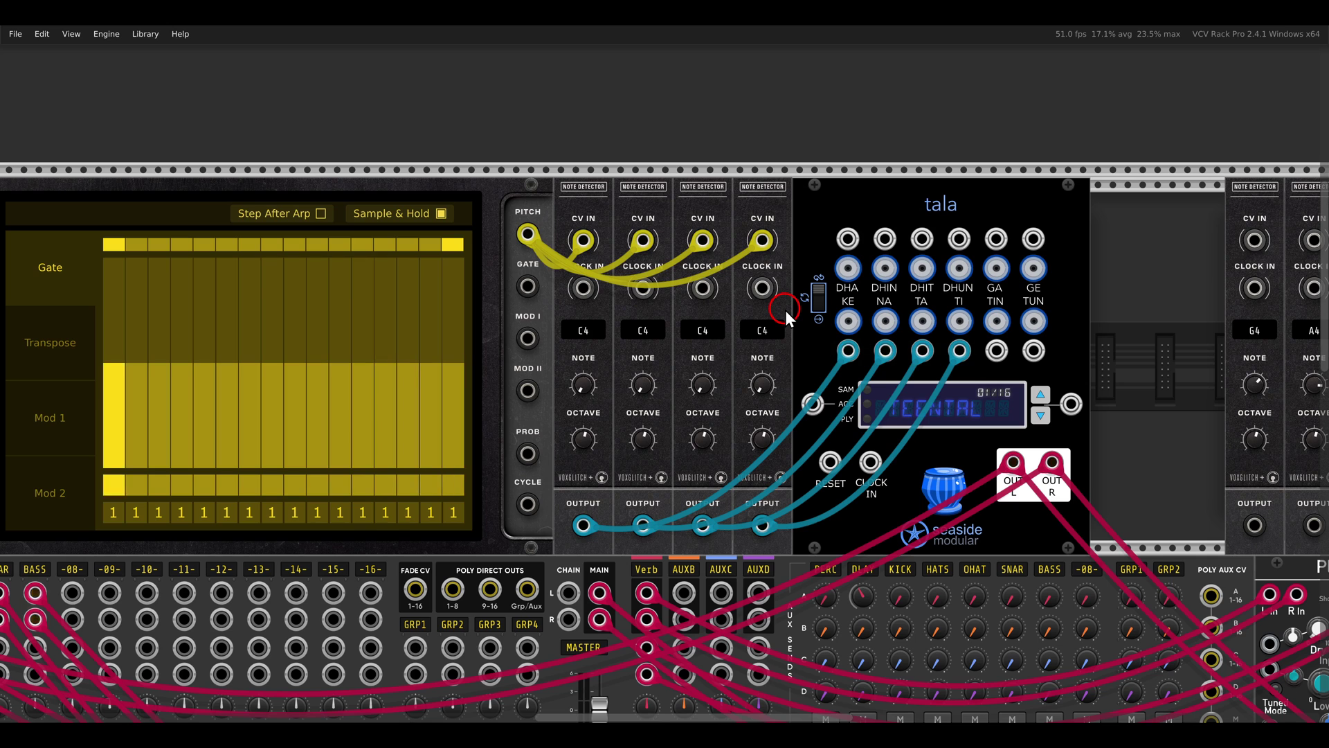
scroll(660, 381, up, 3)
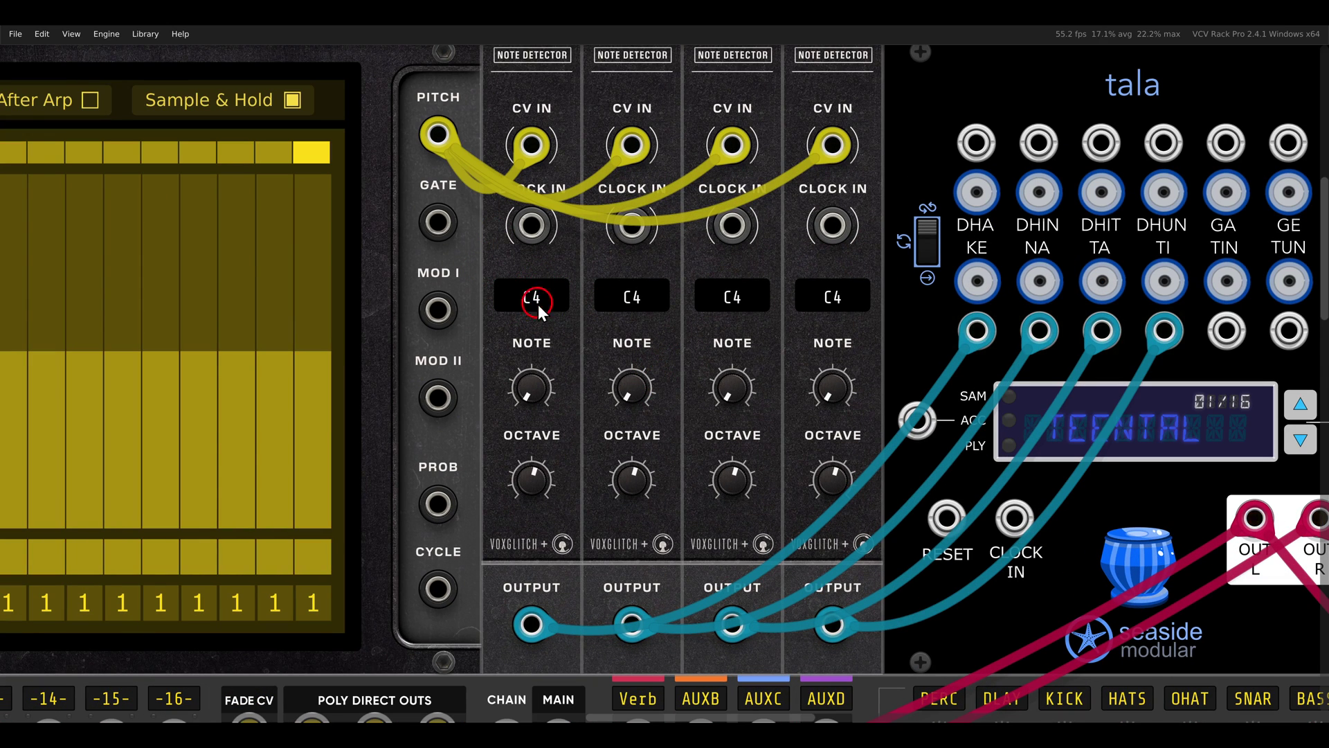
drag(651, 387, 633, 360)
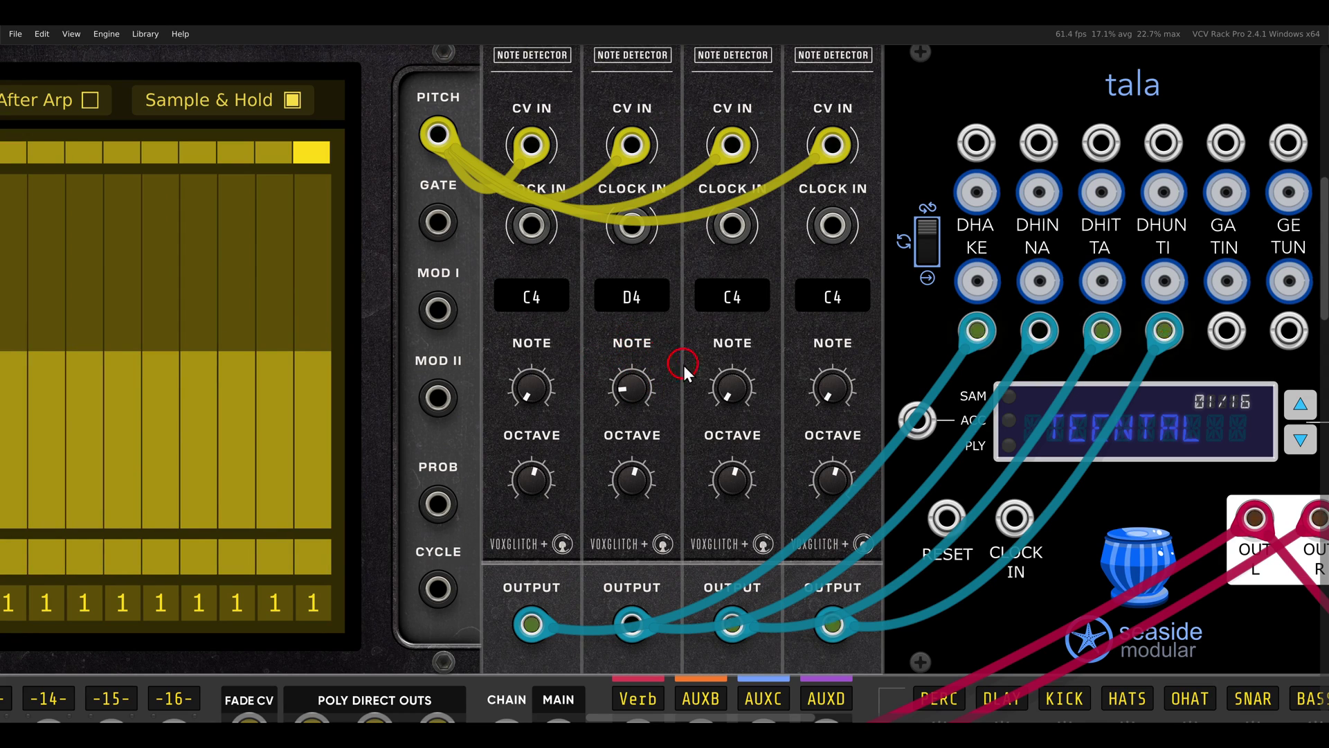
drag(728, 385, 717, 313)
drag(825, 385, 806, 276)
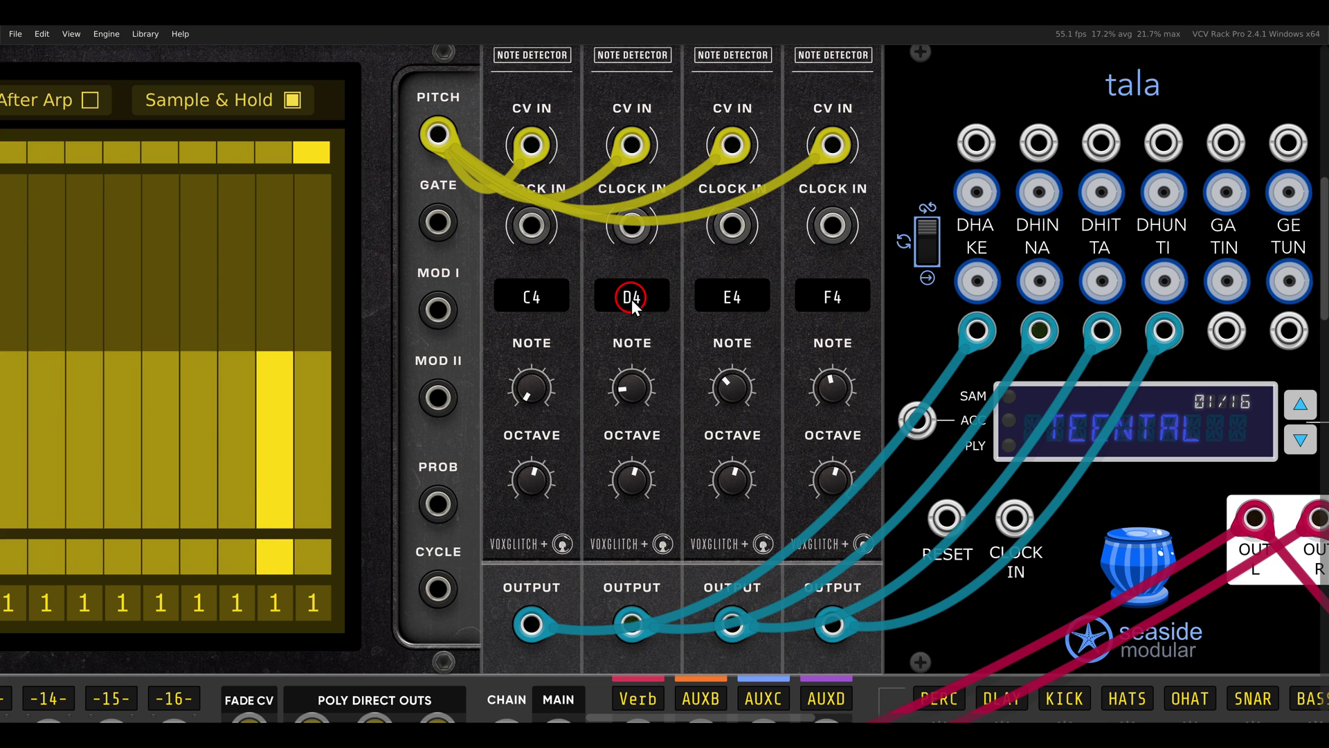
Try the Random arpeggio shape on the ArpSeq and set the shape to Pendulum.
scroll(631, 299, down, 2)
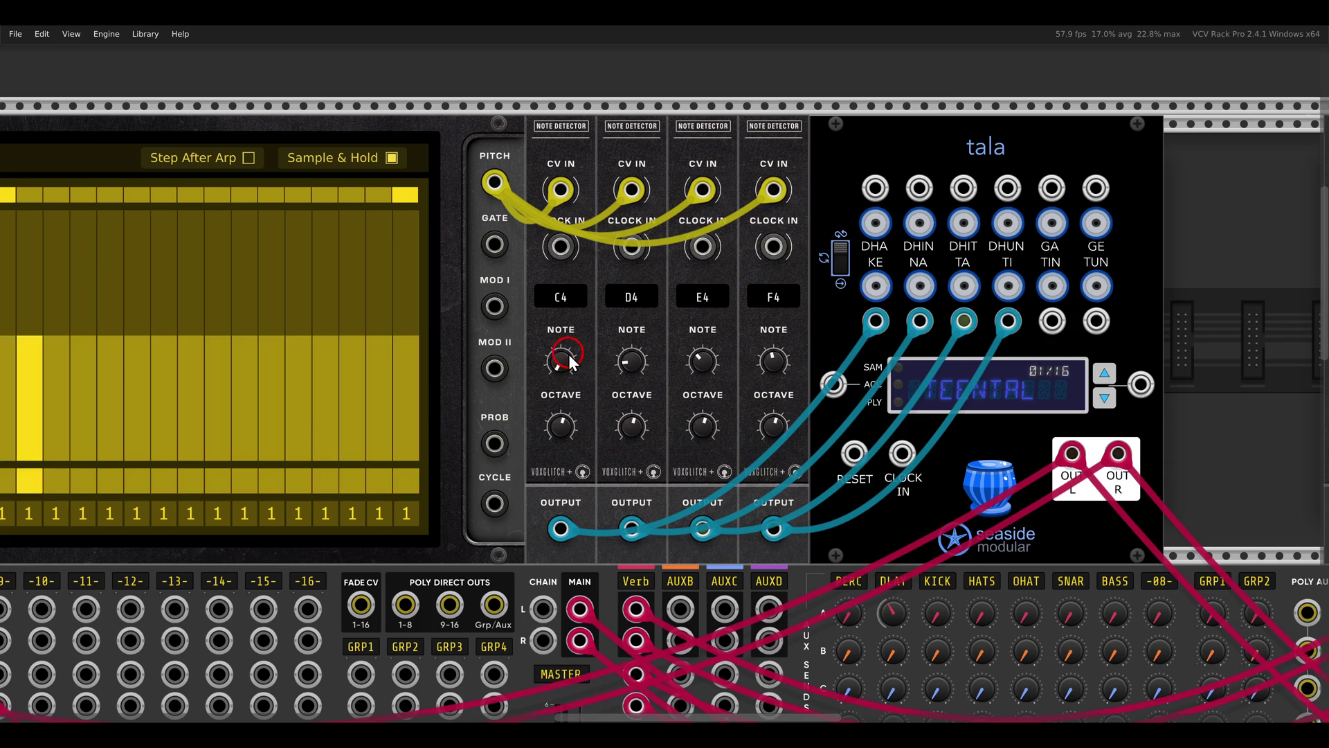
drag(569, 361, 1084, 354)
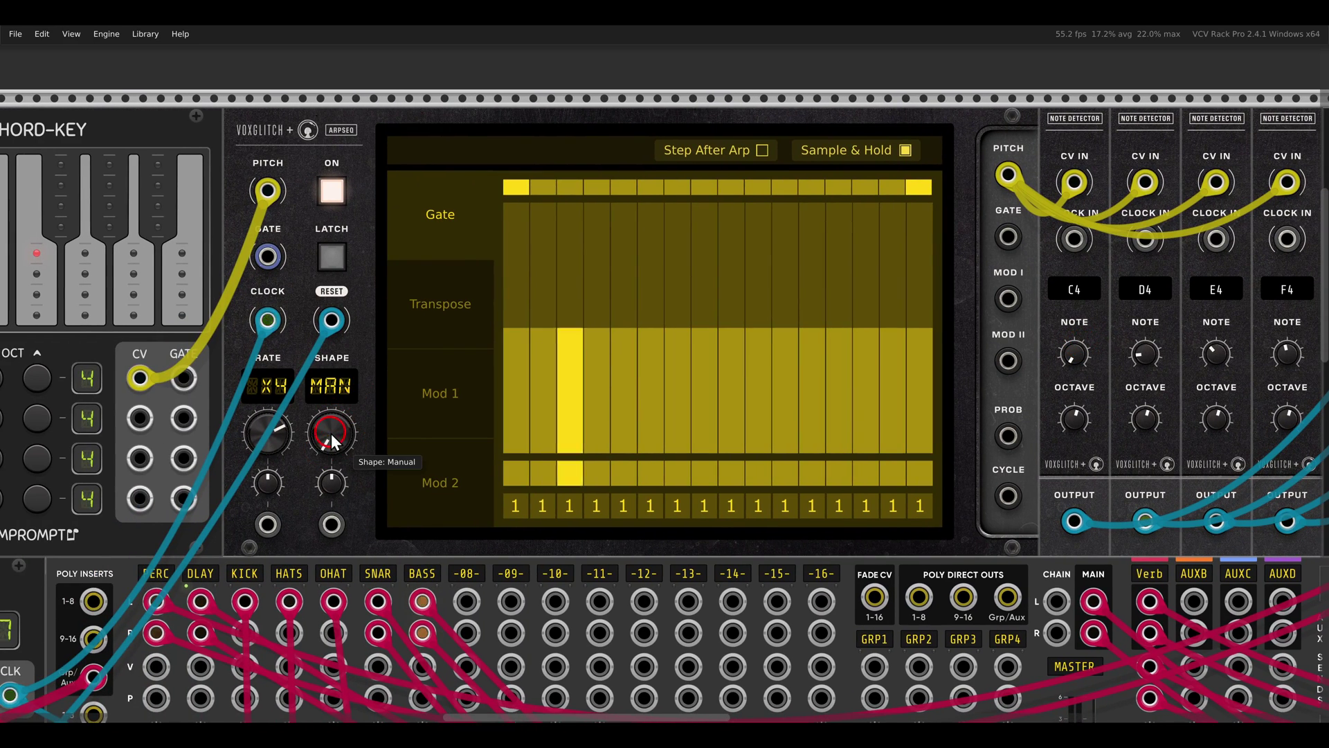
drag(331, 434, 342, 396)
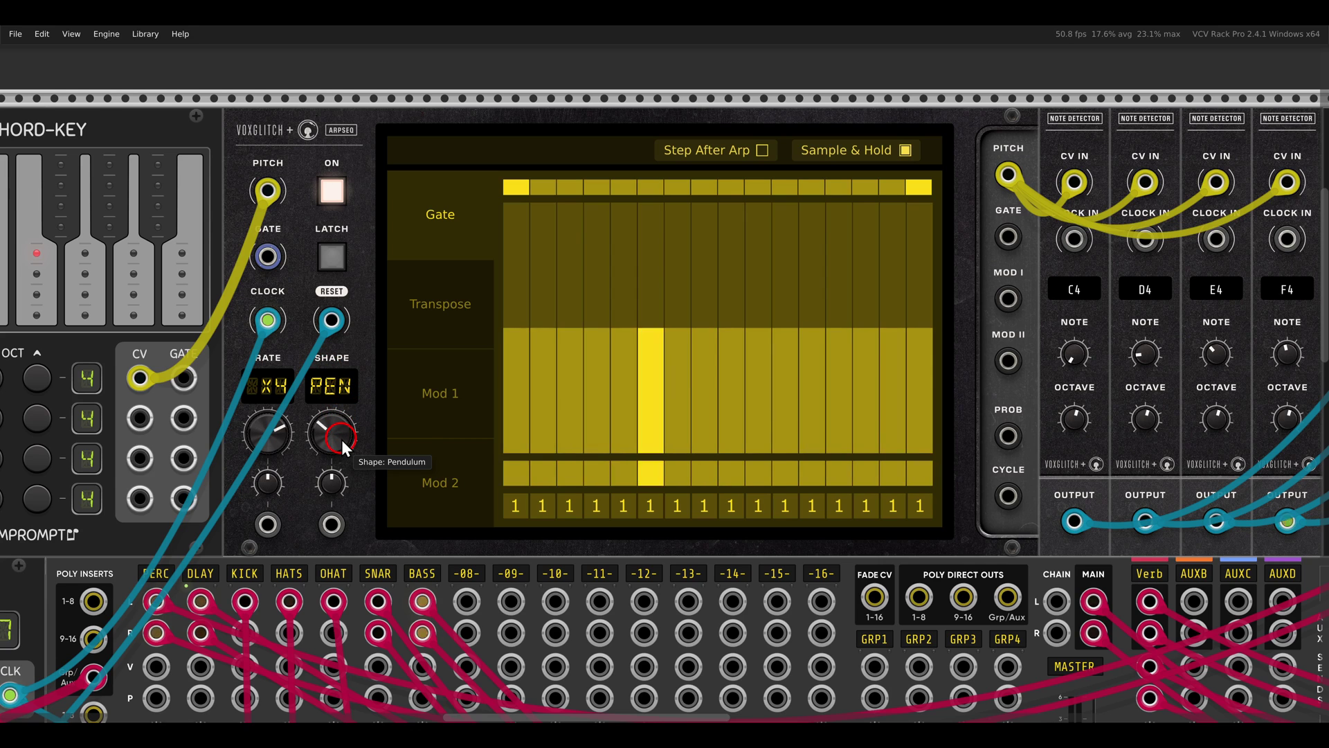
drag(342, 439, 413, 444)
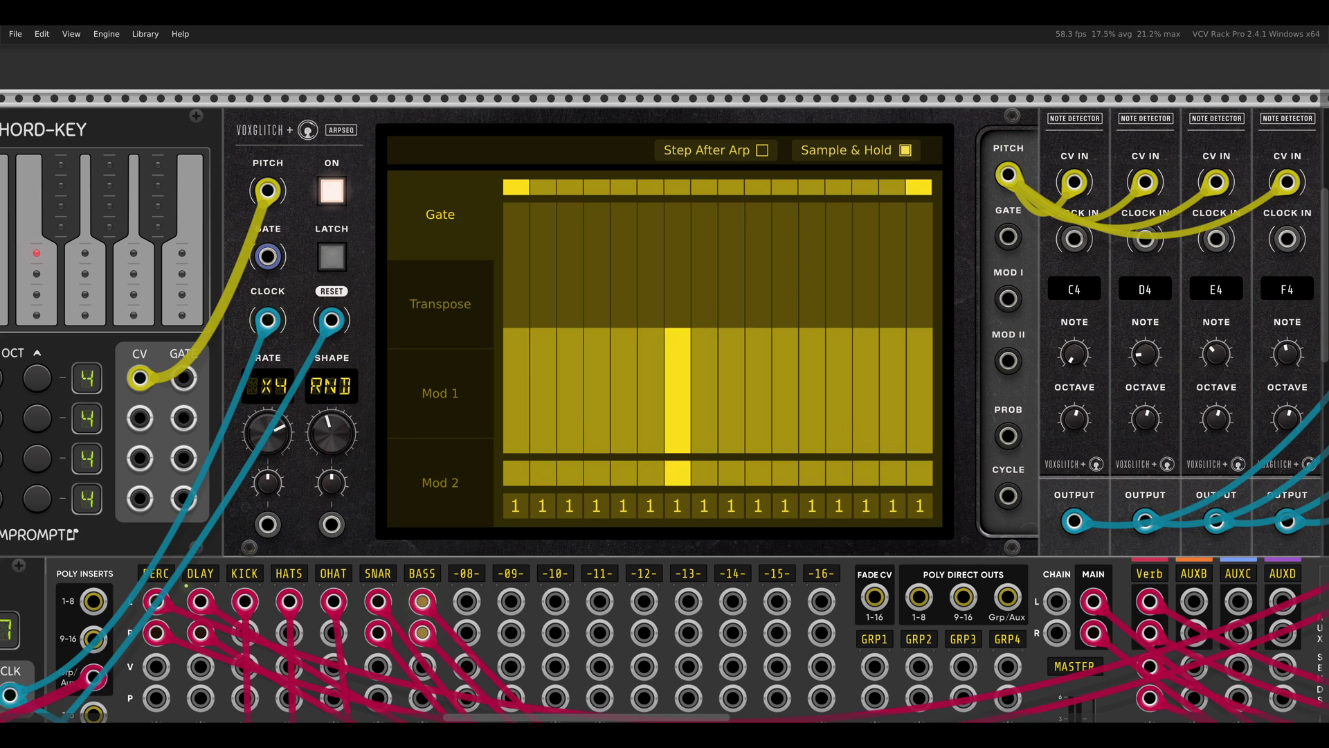
drag(336, 414, 332, 462)
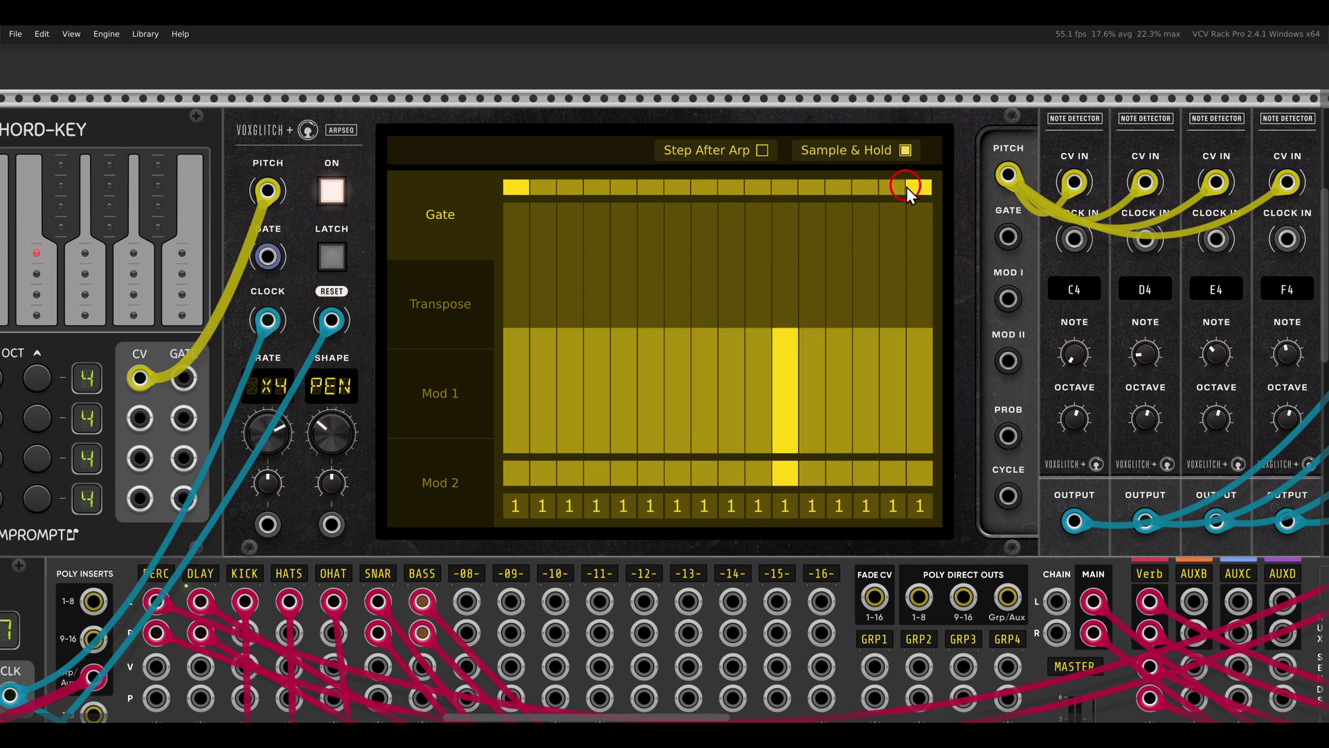
Shorten the gate sequence to 5 steps, set step 2's cycle to 2 and step 4's to 4, and lower step 5's probability.
drag(907, 187, 625, 194)
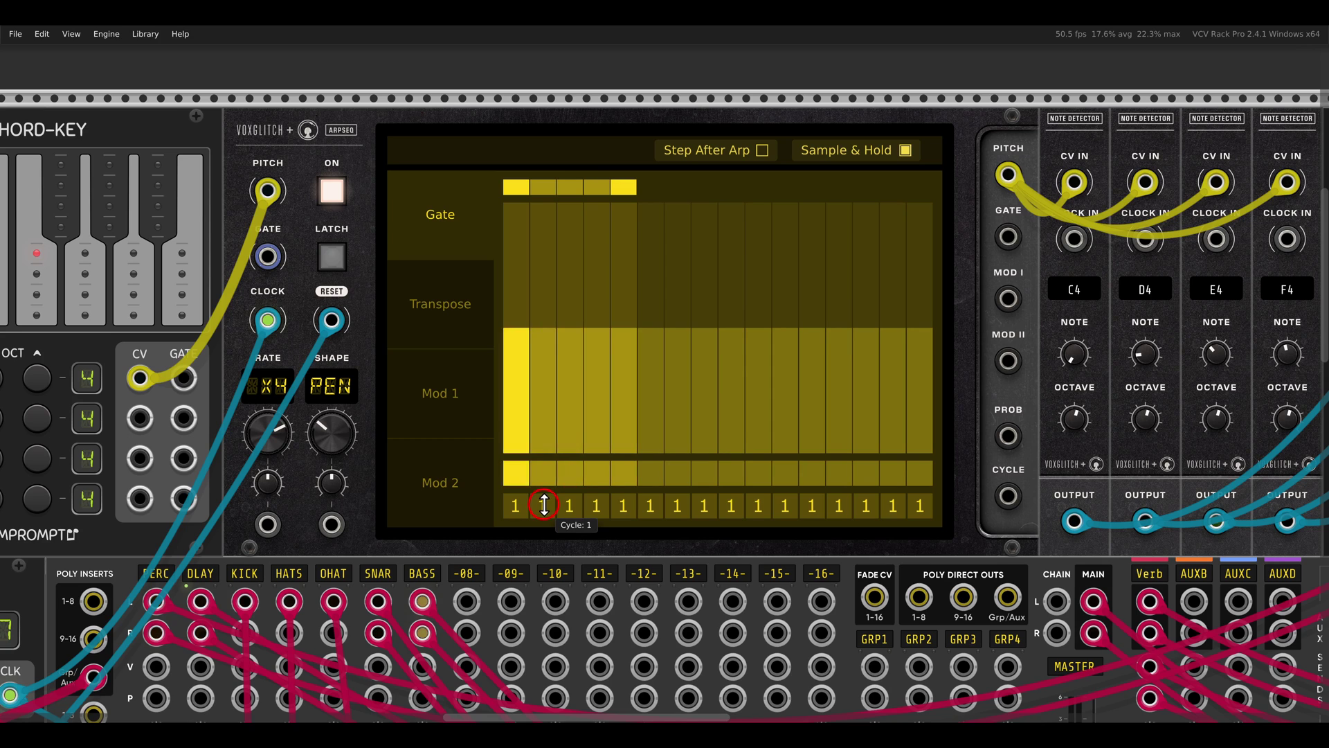
drag(545, 499, 592, 446)
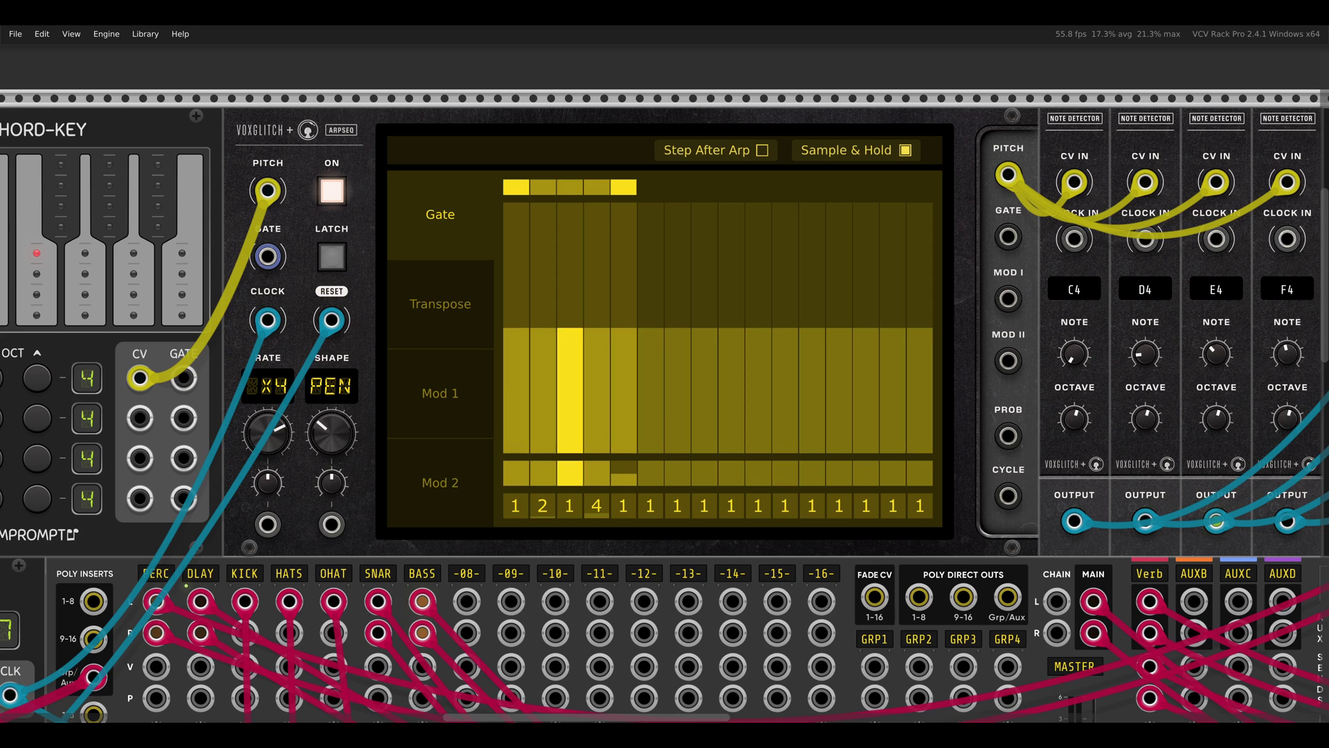
Shorten the Transpose sequence to 3 steps, transpose the third step upward and set its cycle to 2.
click(423, 313)
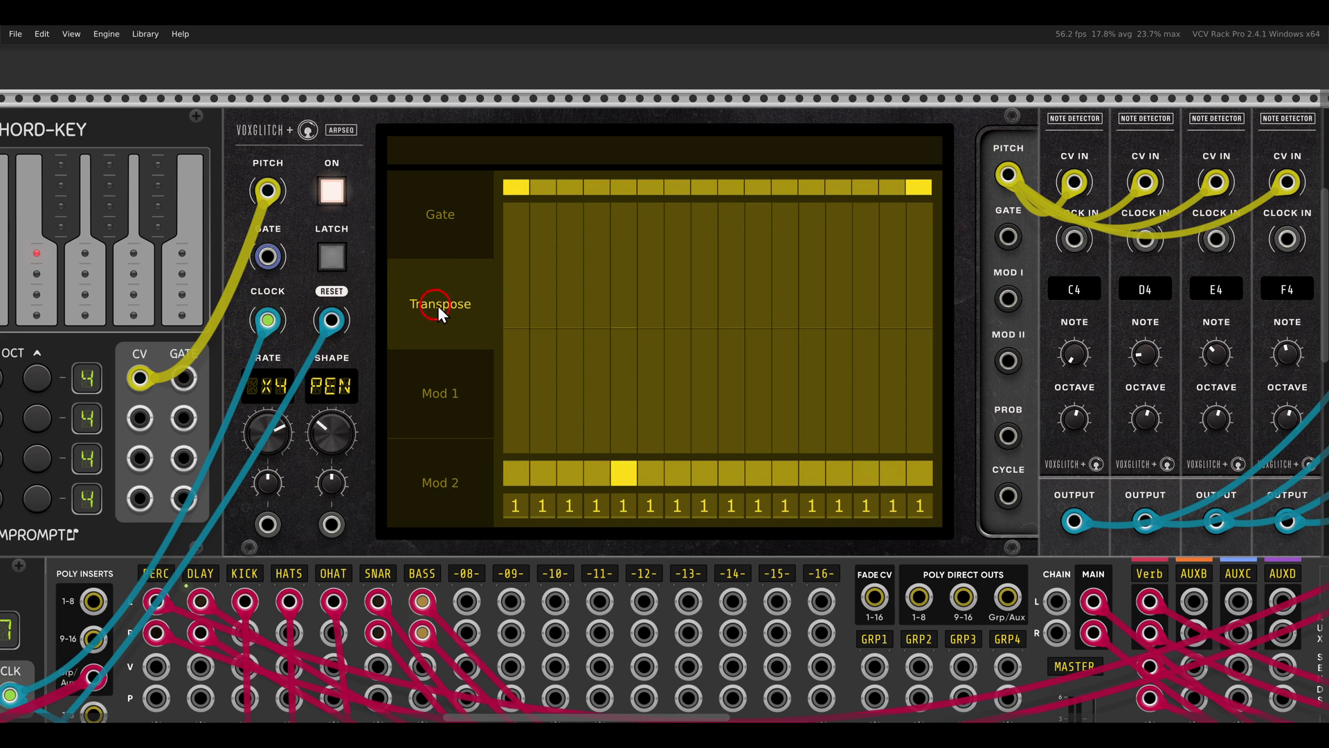
drag(933, 190, 580, 189)
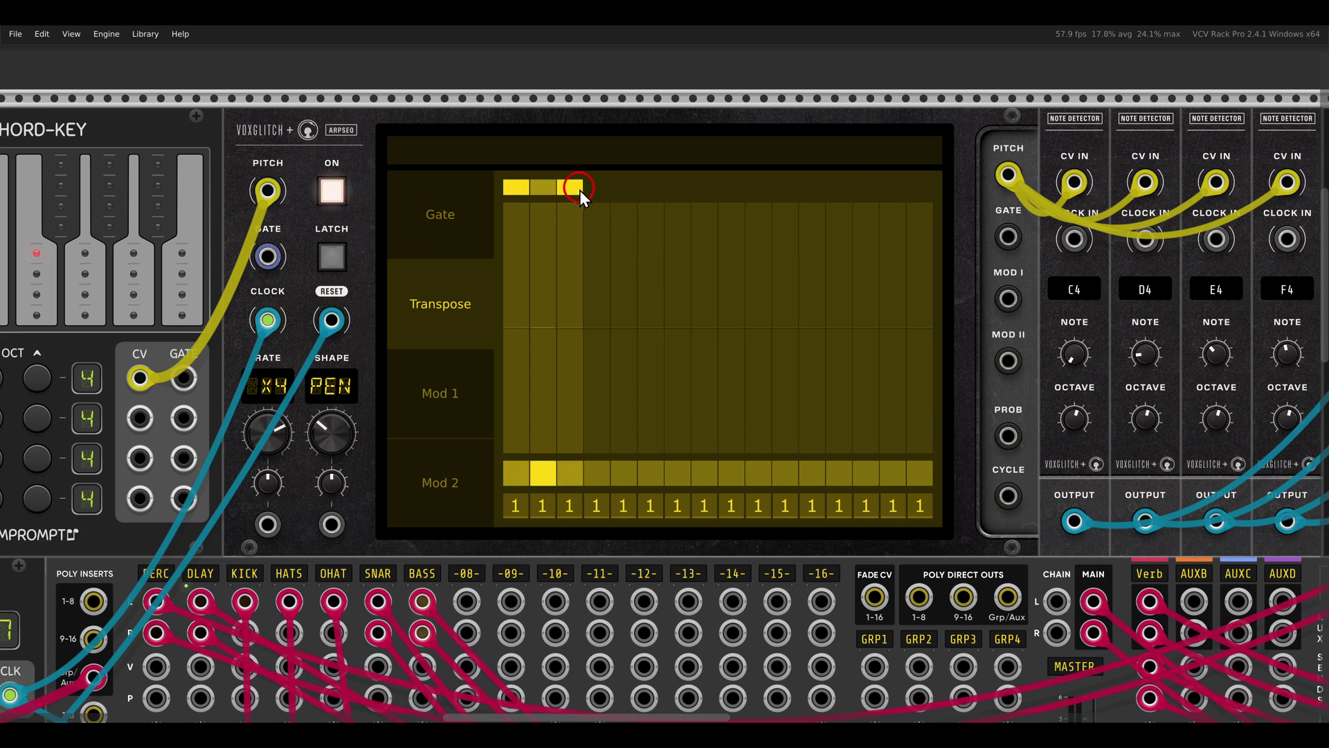
scroll(485, 263, left, 4)
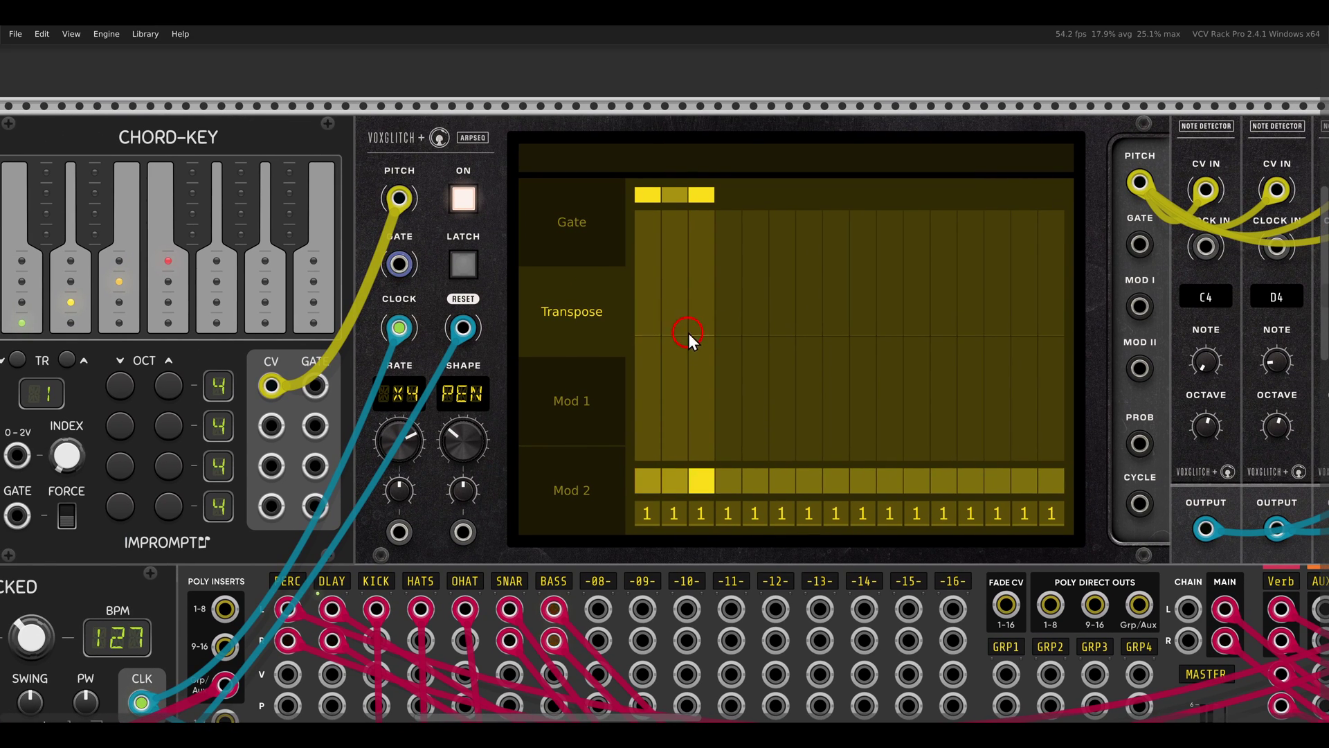
drag(701, 326, 700, 294)
drag(492, 218, 637, 213)
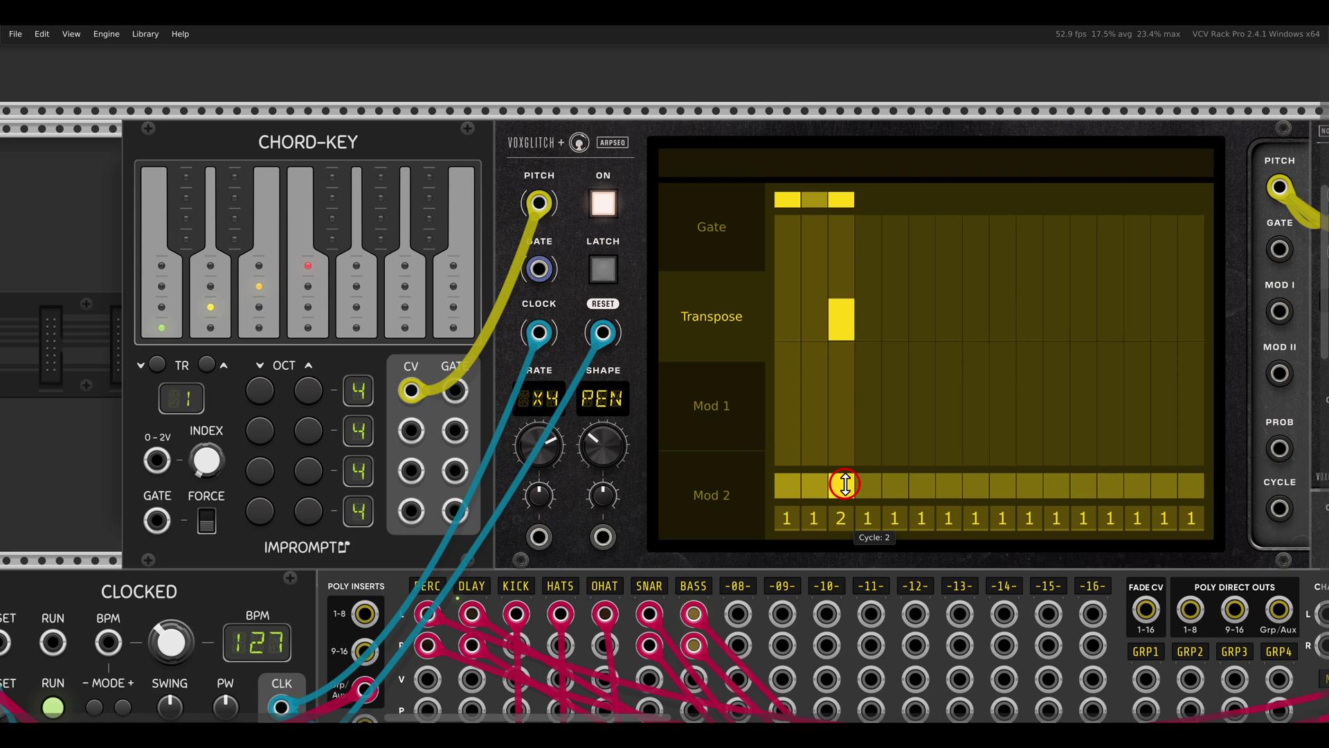
Connect the G4, A4, B♭4 and B4 detectors' outputs to Tala's DHA, DHIN, DHIT and DHUN inputs, and the ArpSeq pitch output to their CV inputs.
drag(778, 340, 535, 340)
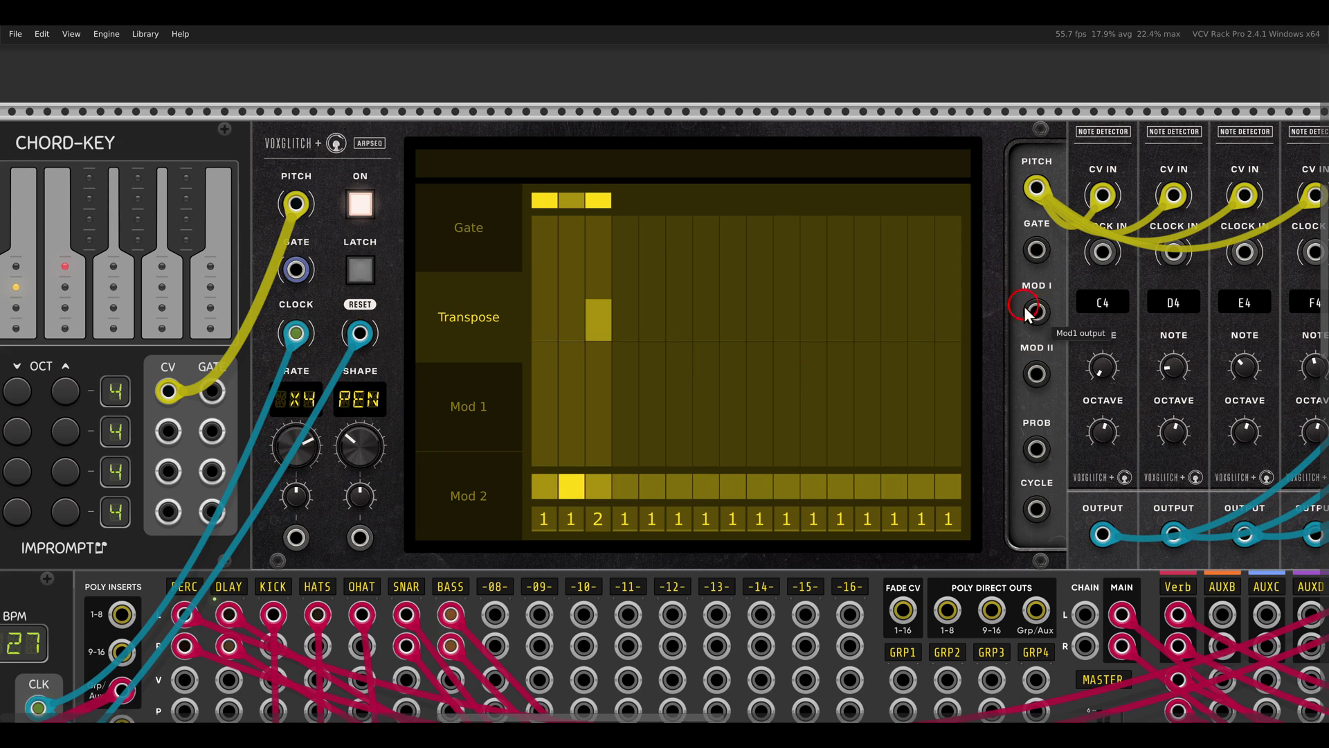
drag(1032, 311, 201, 335)
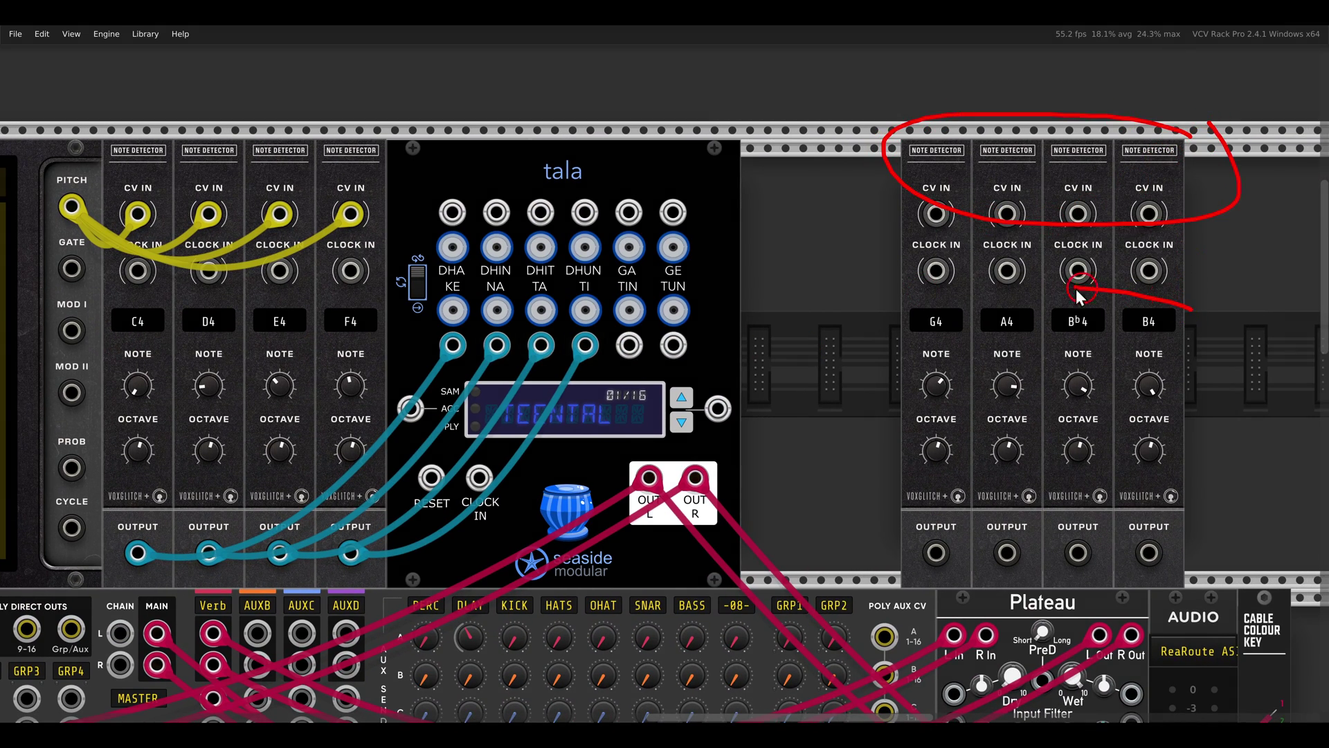
key(Escape)
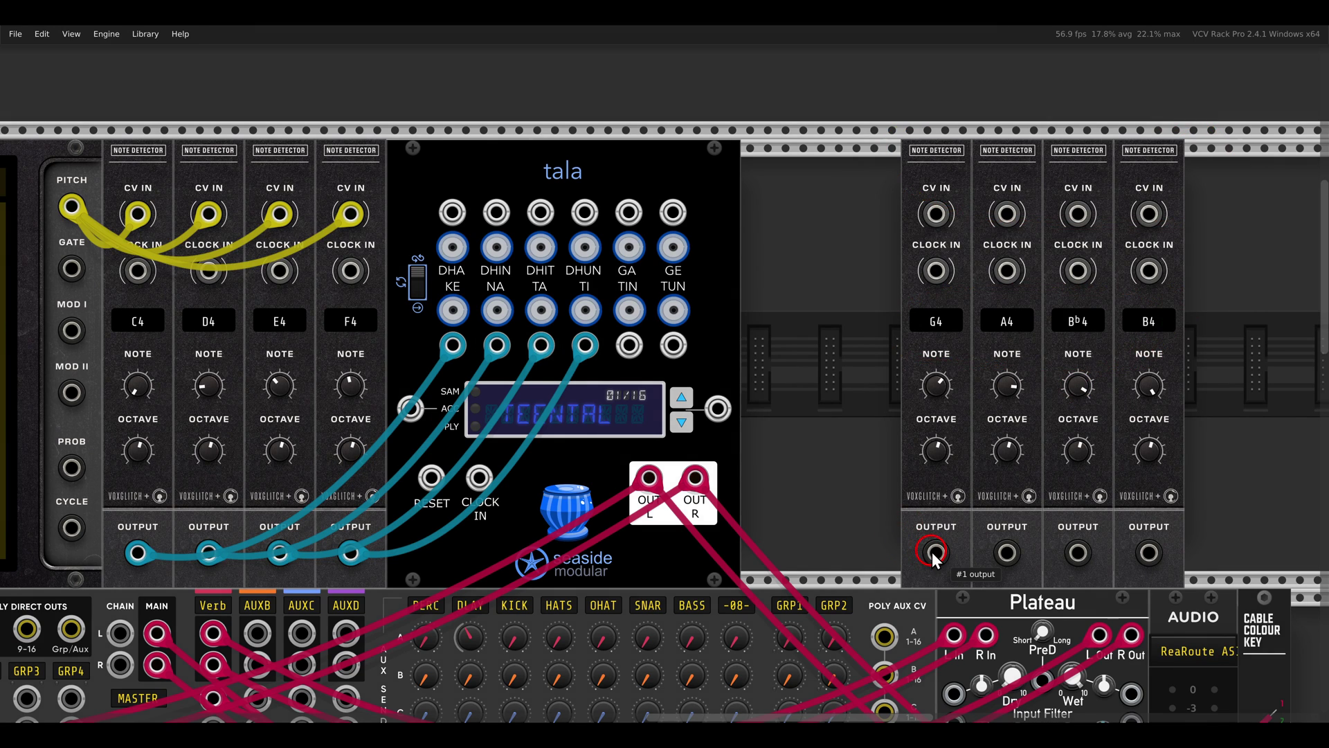
drag(936, 552, 1157, 532)
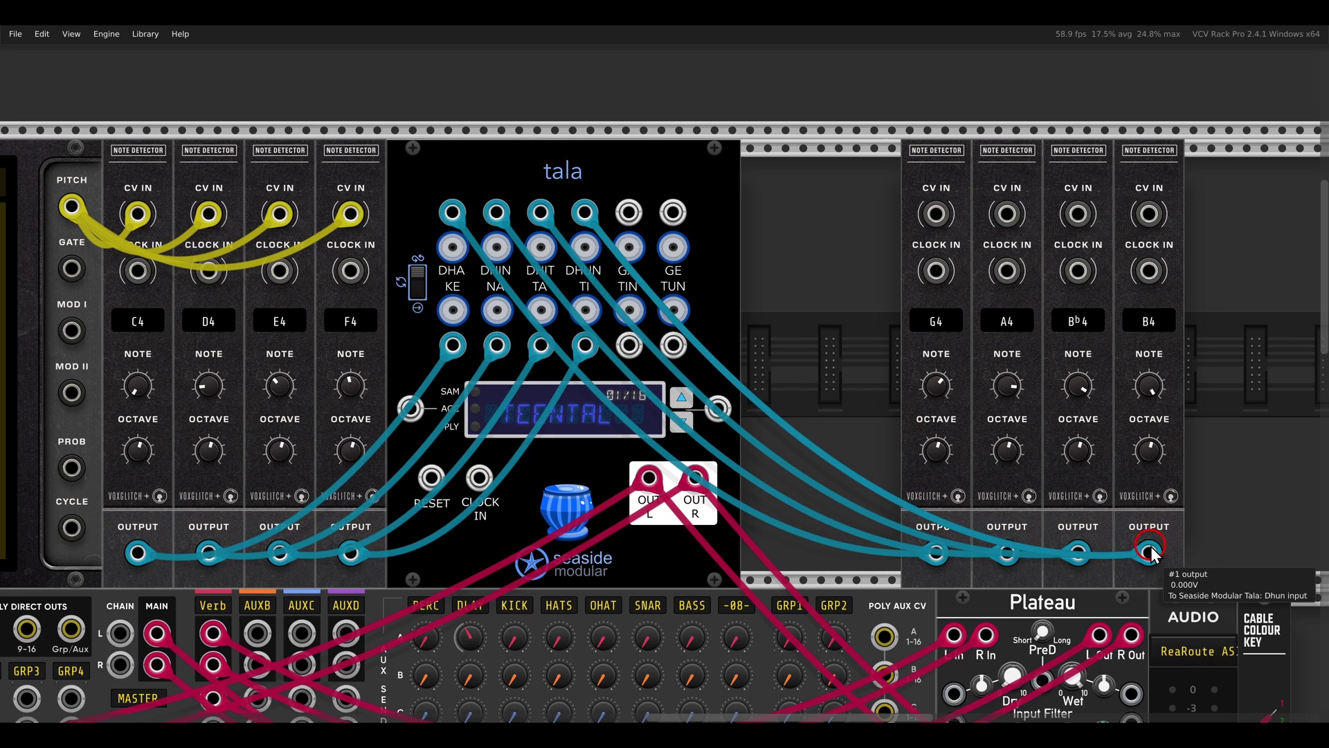
scroll(816, 439, down, 3)
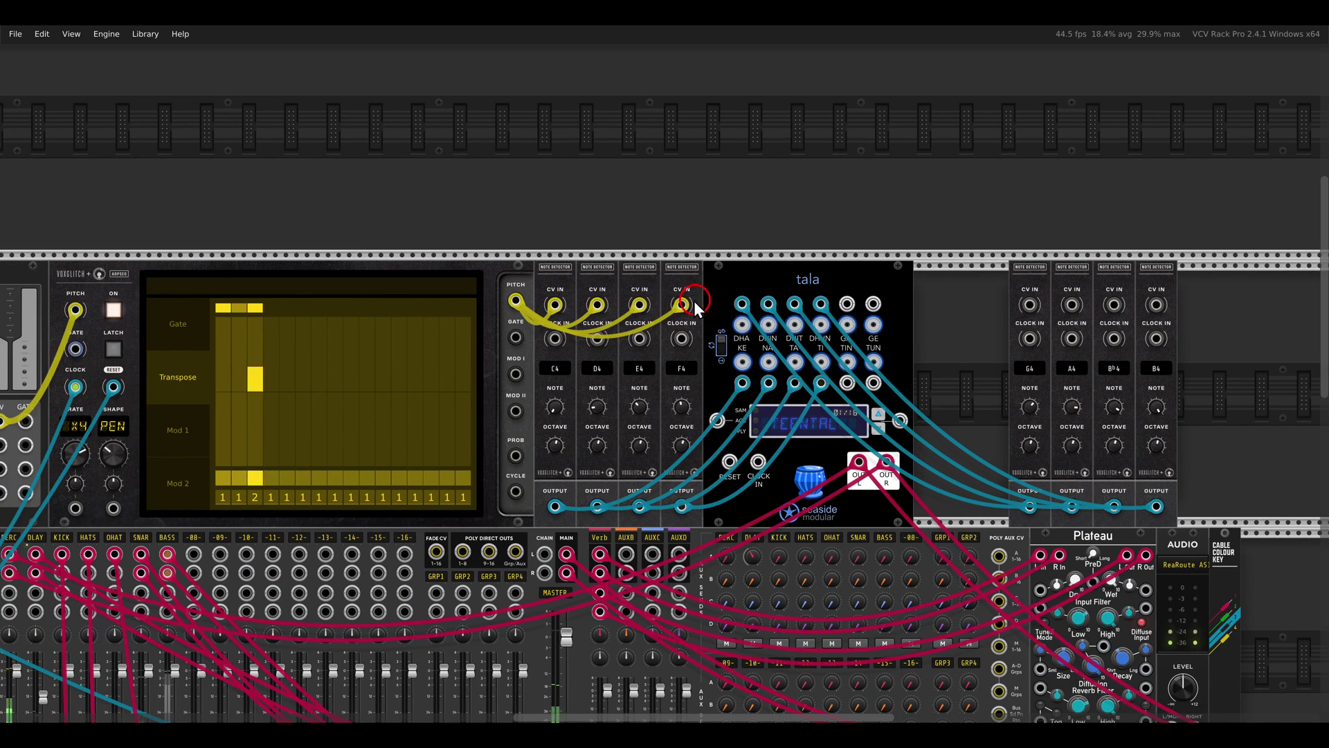
drag(515, 301, 1156, 305)
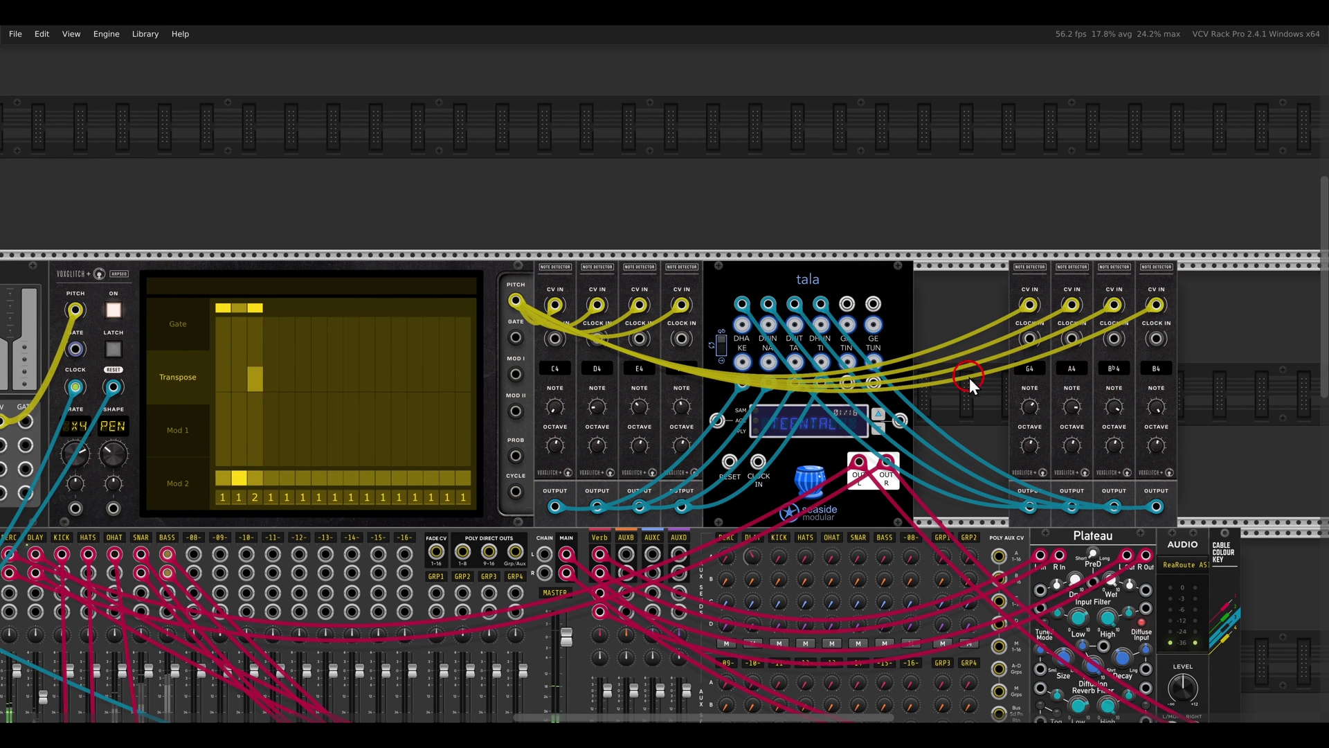
Switch the Chord-Key index to chord 2 and back to chord 1 to compare the two chords.
drag(425, 214, 728, 223)
scroll(376, 409, up, 1)
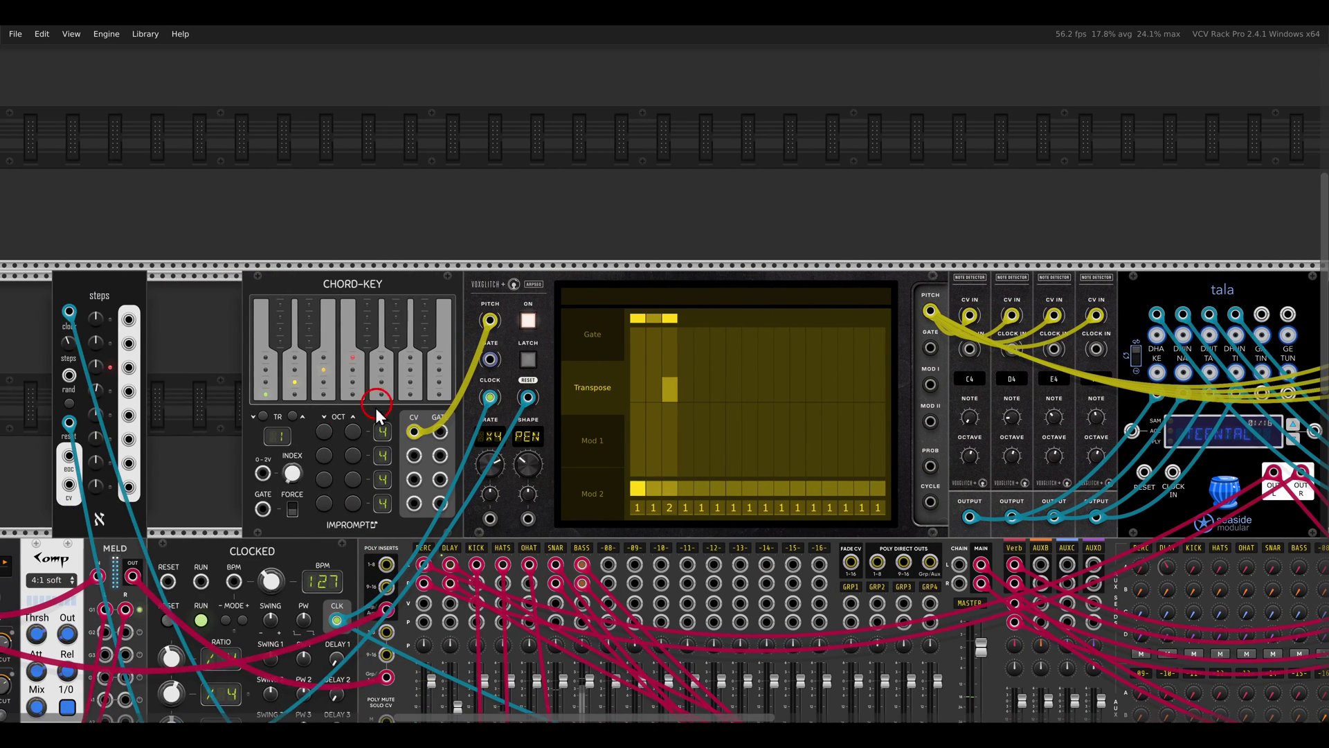
scroll(265, 448, up, 3)
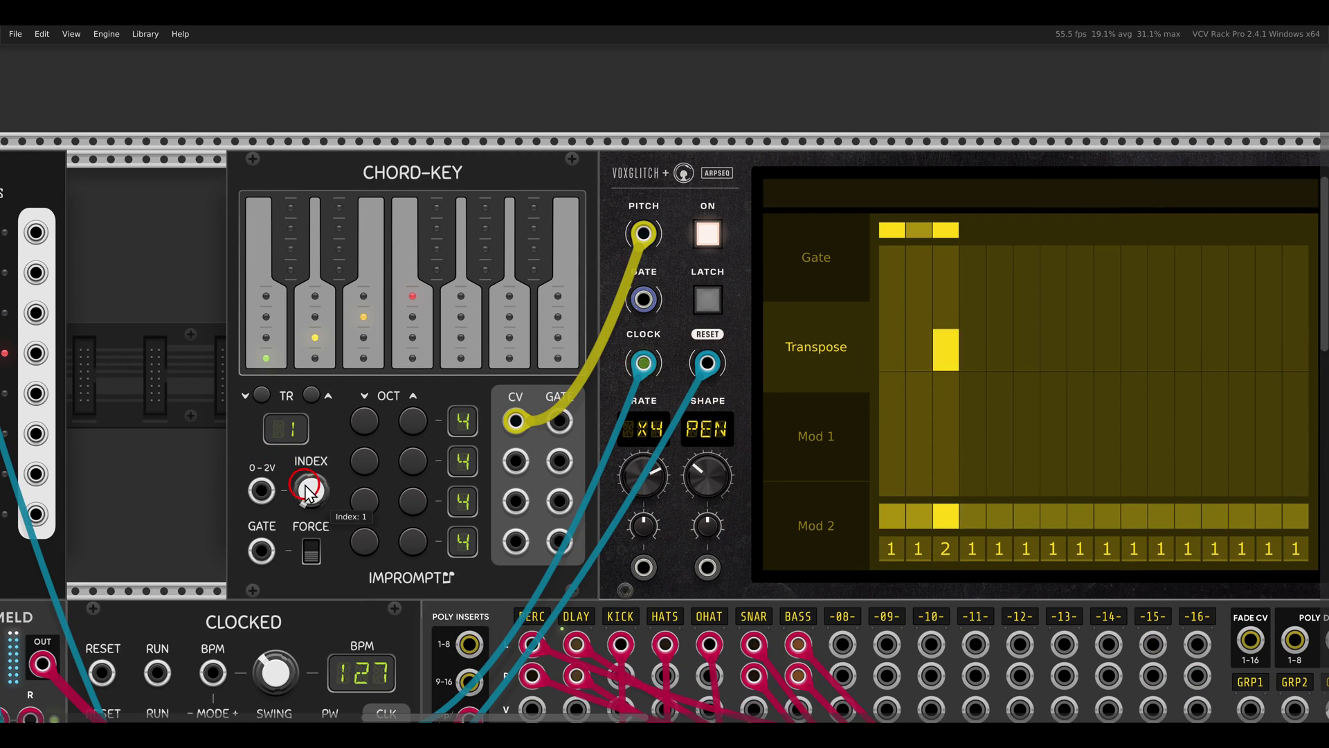
drag(309, 489, 310, 495)
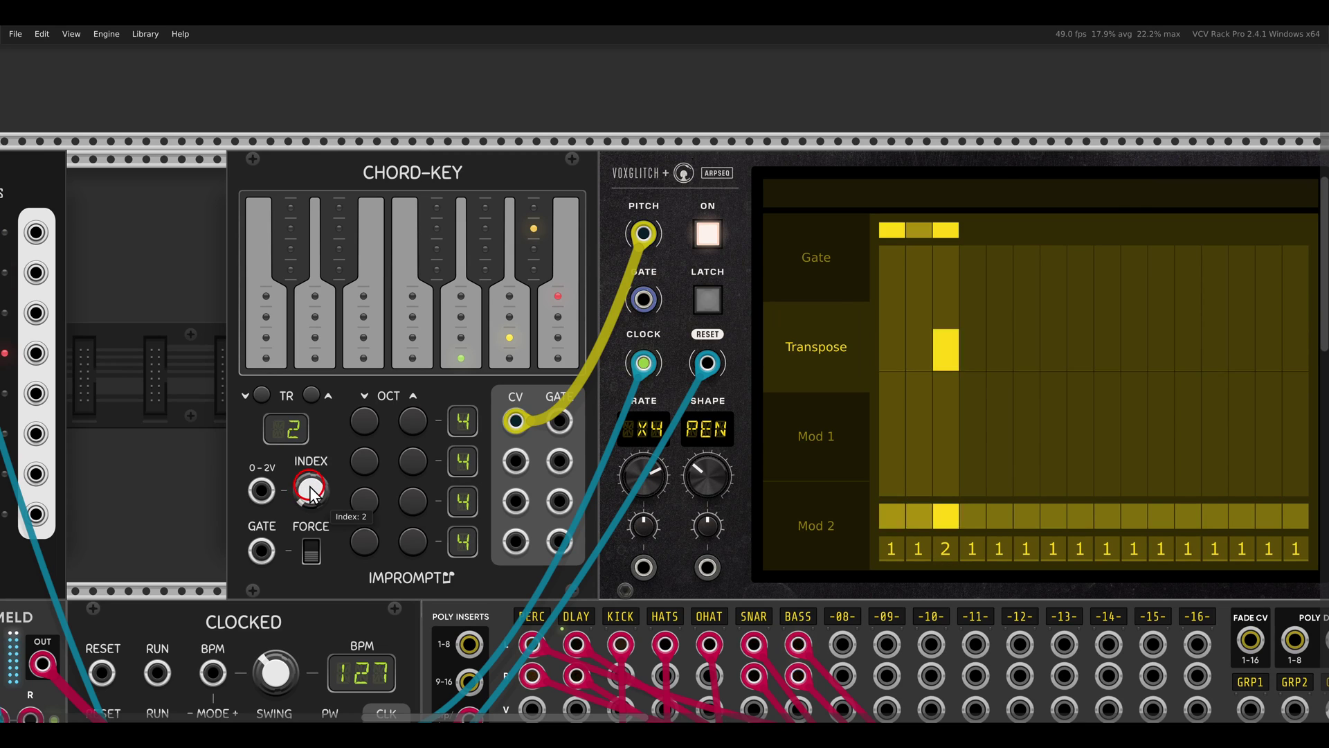
drag(310, 489, 313, 500)
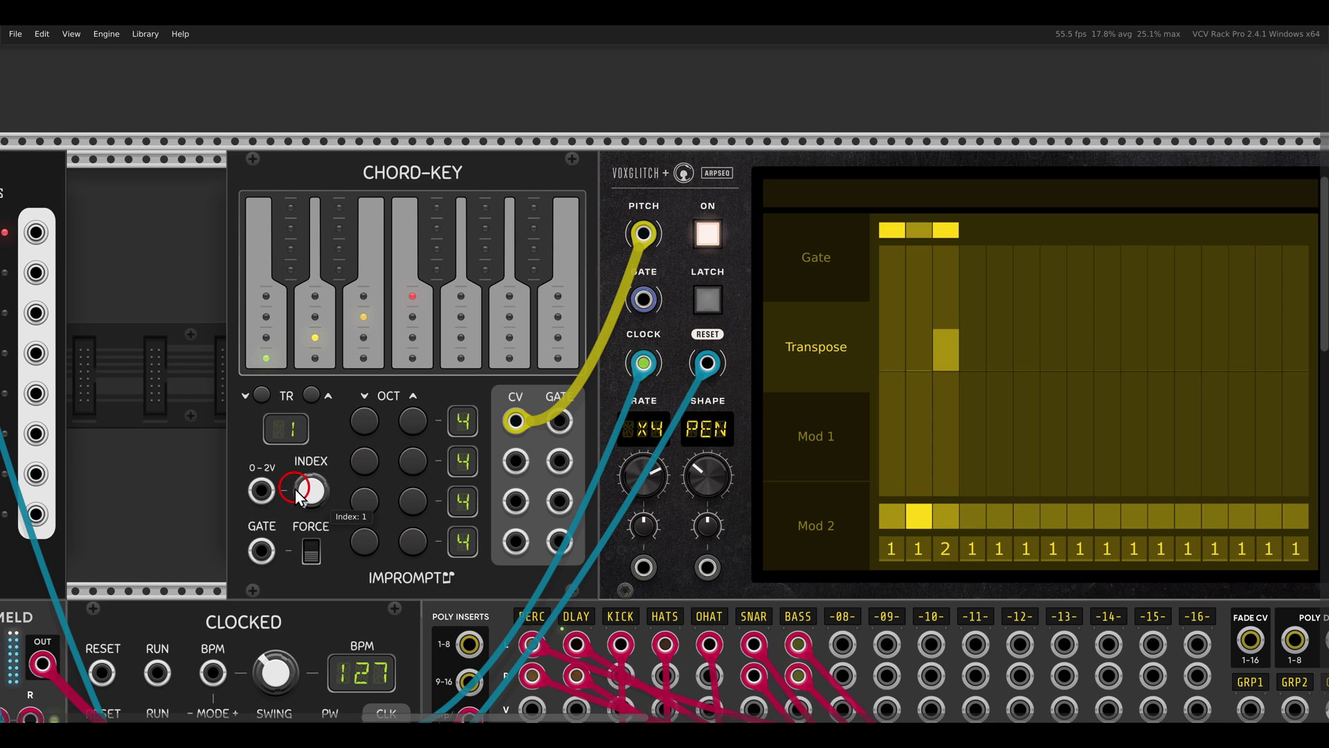
drag(310, 497, 533, 473)
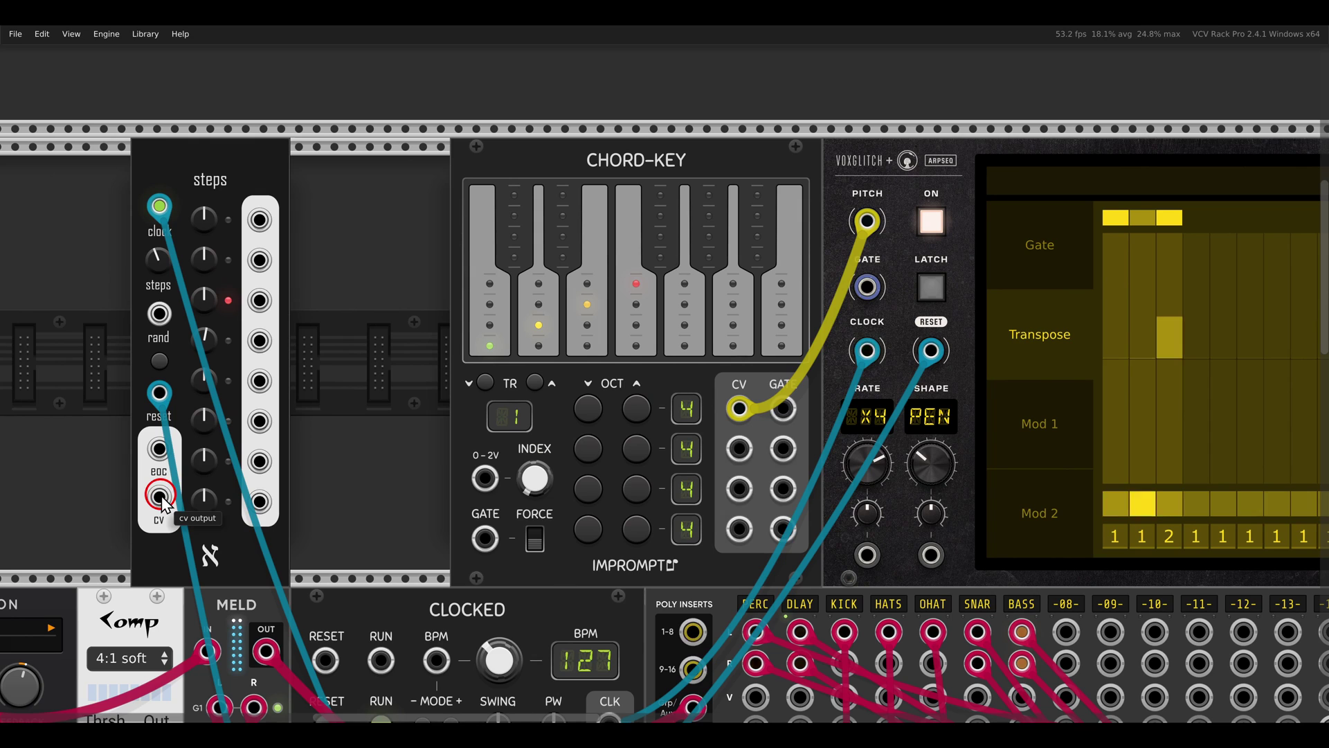
Connect the steps module's CV output to the Chord-Key index input so the sequencer switches the chords.
drag(159, 496, 485, 478)
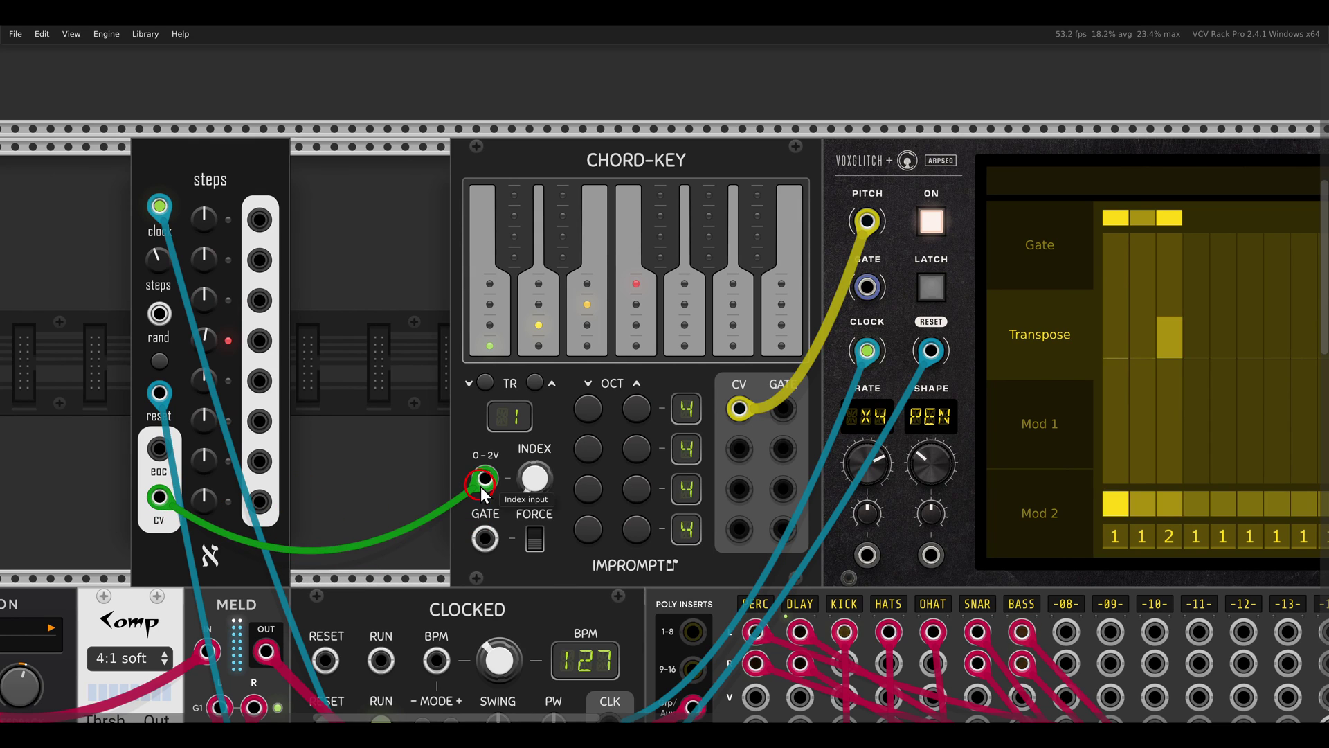
drag(415, 451, 364, 447)
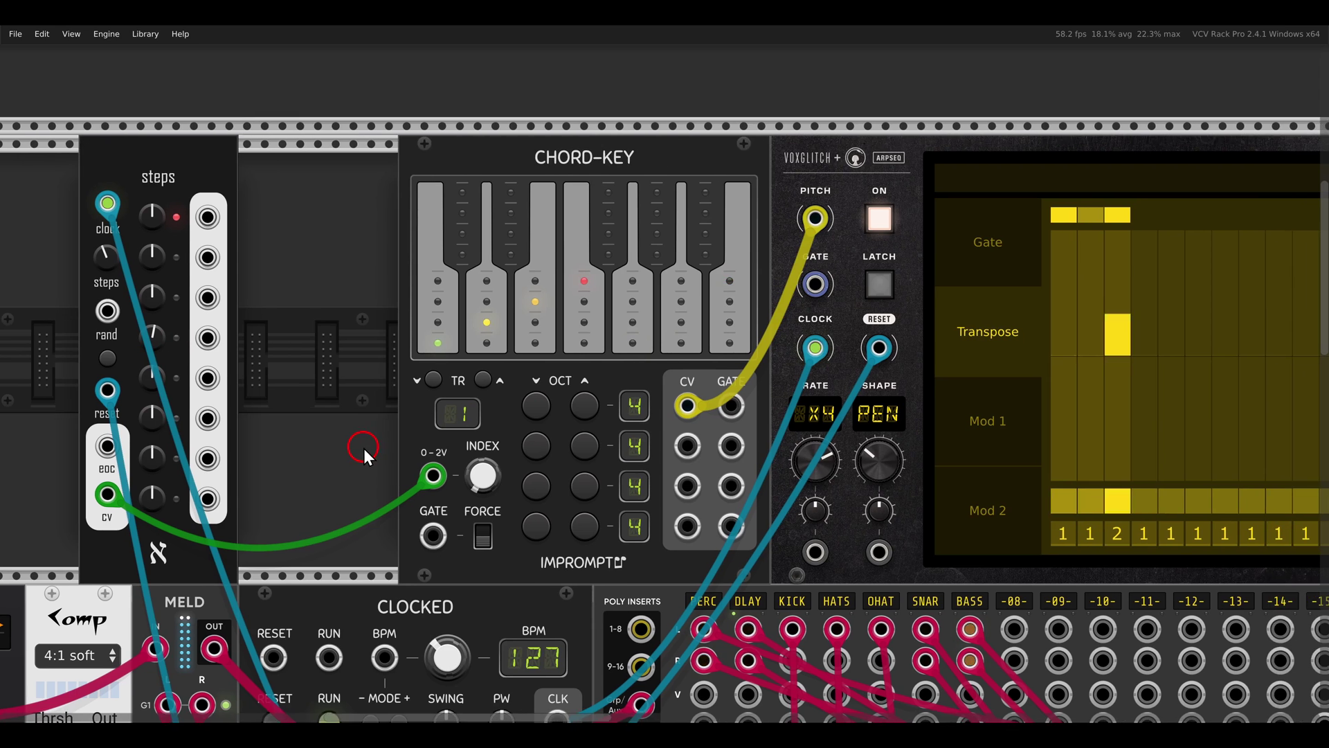
scroll(364, 447, down, 5)
scroll(369, 447, up, 4)
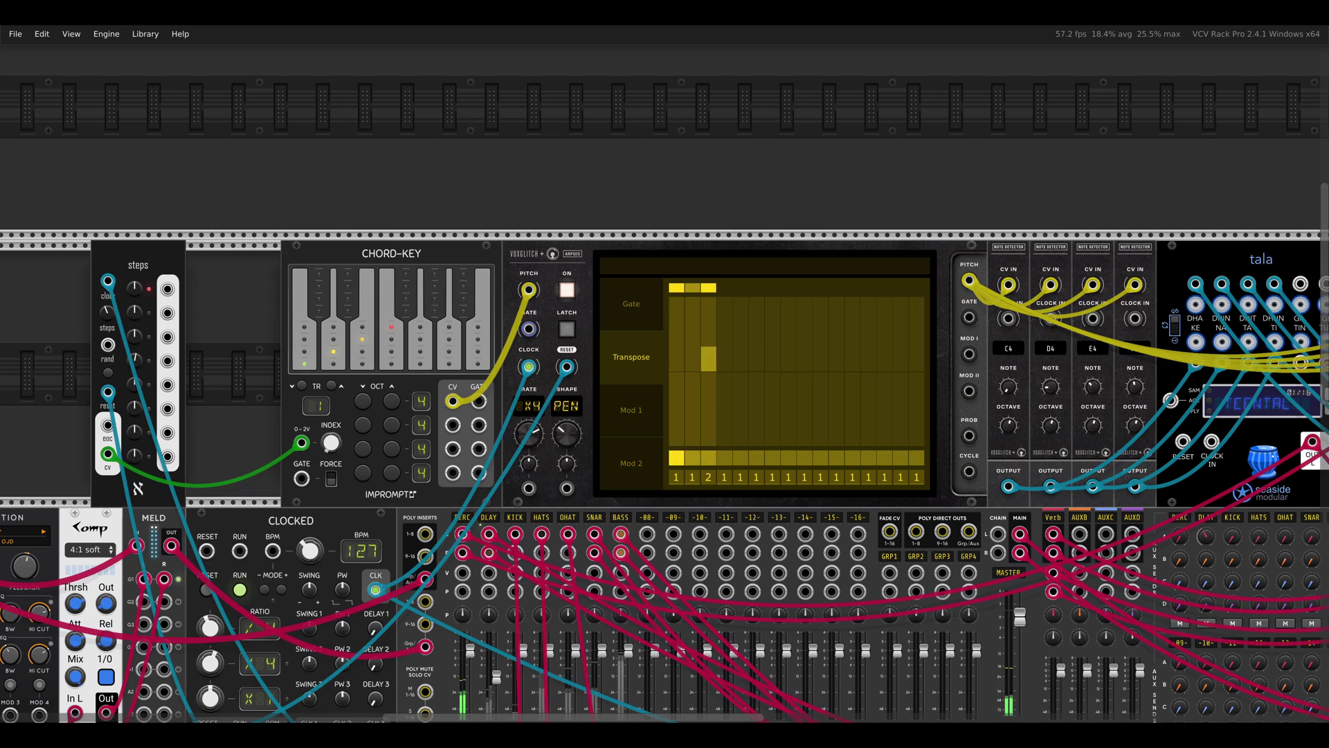
Unmute the DLAY channel on the MixMaster mixer.
drag(1213, 153, 335, 148)
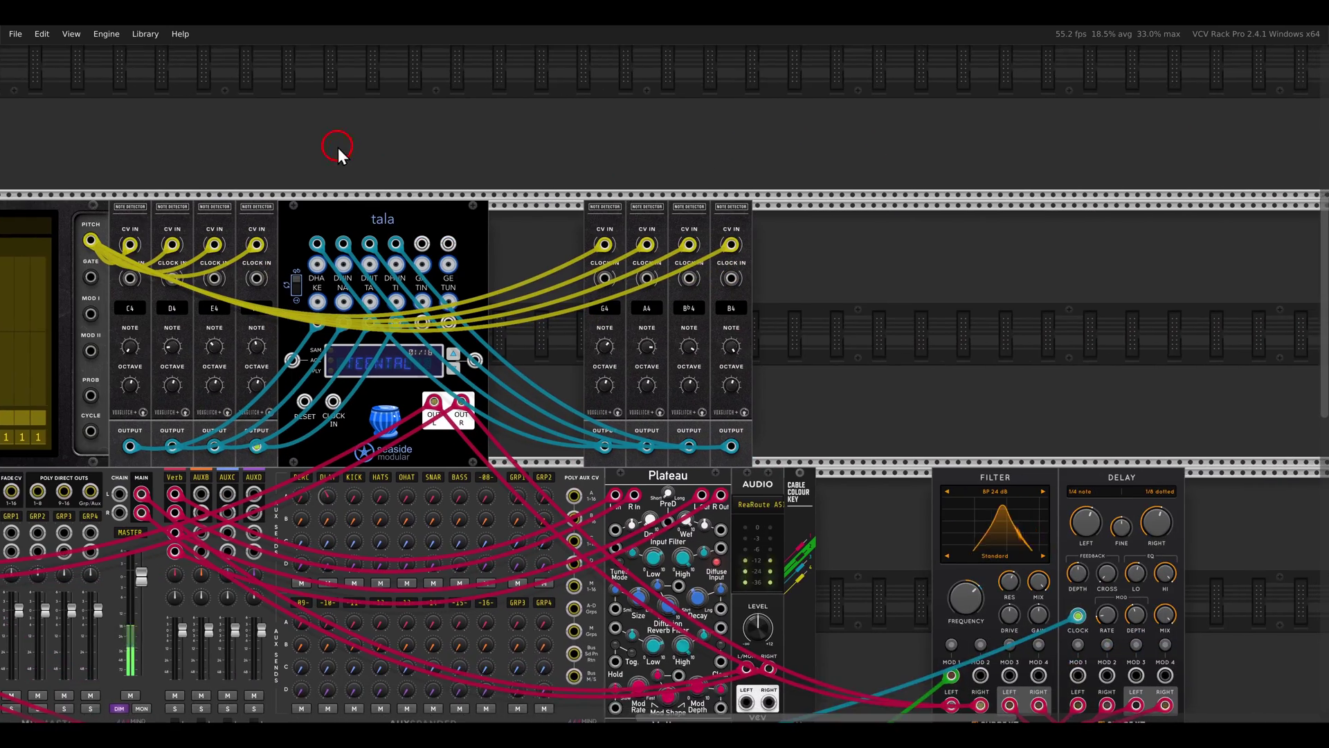
drag(837, 309, 783, 250)
mouse_move(974, 318)
mouse_down()
mouse_move(860, 415)
mouse_move(1045, 312)
mouse_up()
drag(750, 315, 1240, 295)
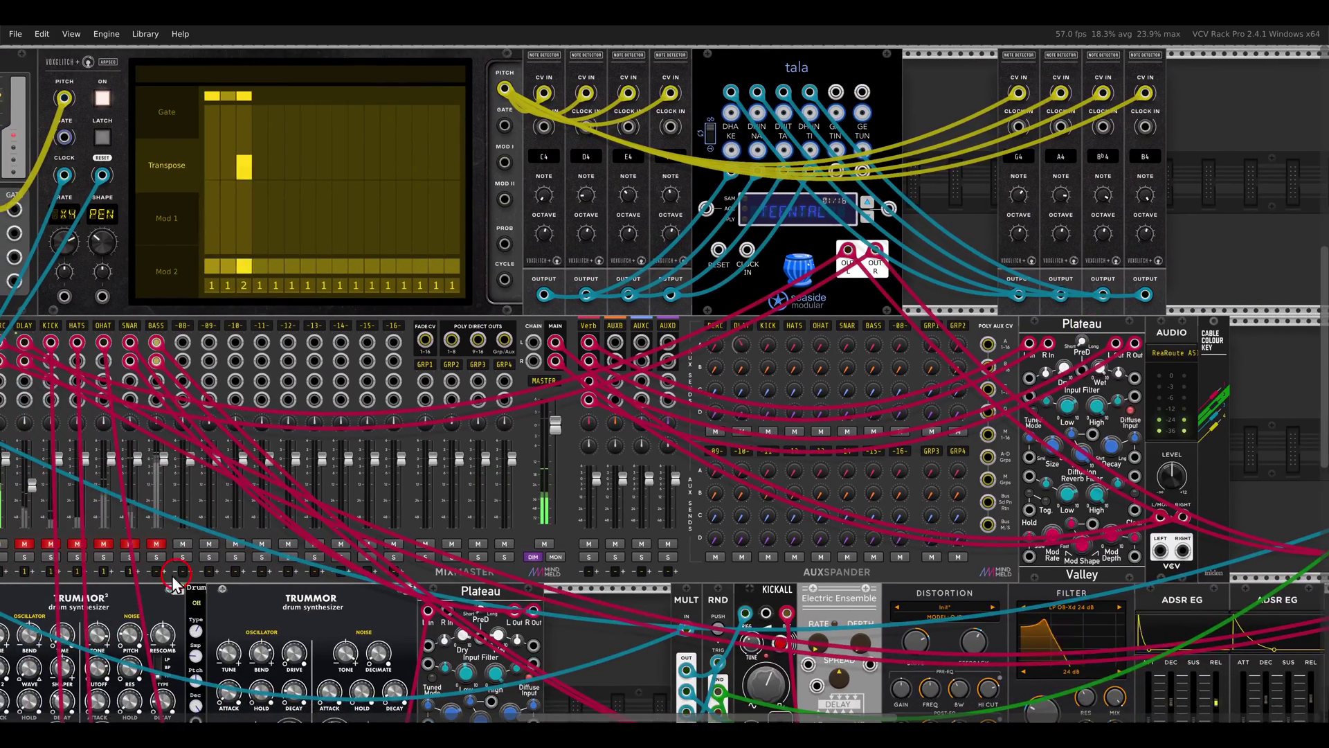
drag(96, 555, 251, 555)
click(173, 540)
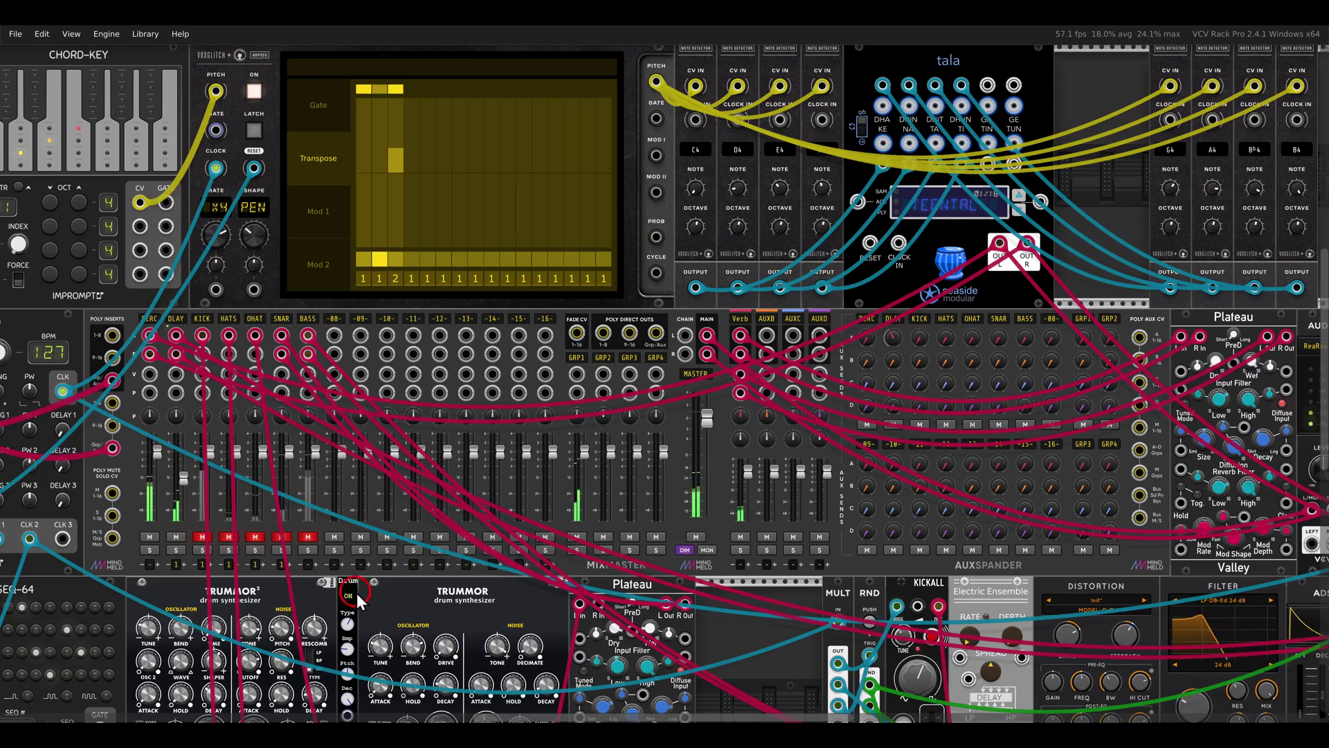
Unmute the drum channels KICK, HATS, OHAT and SNAR on the MixMaster mixer.
scroll(363, 596, down, 2)
drag(397, 588, 613, 588)
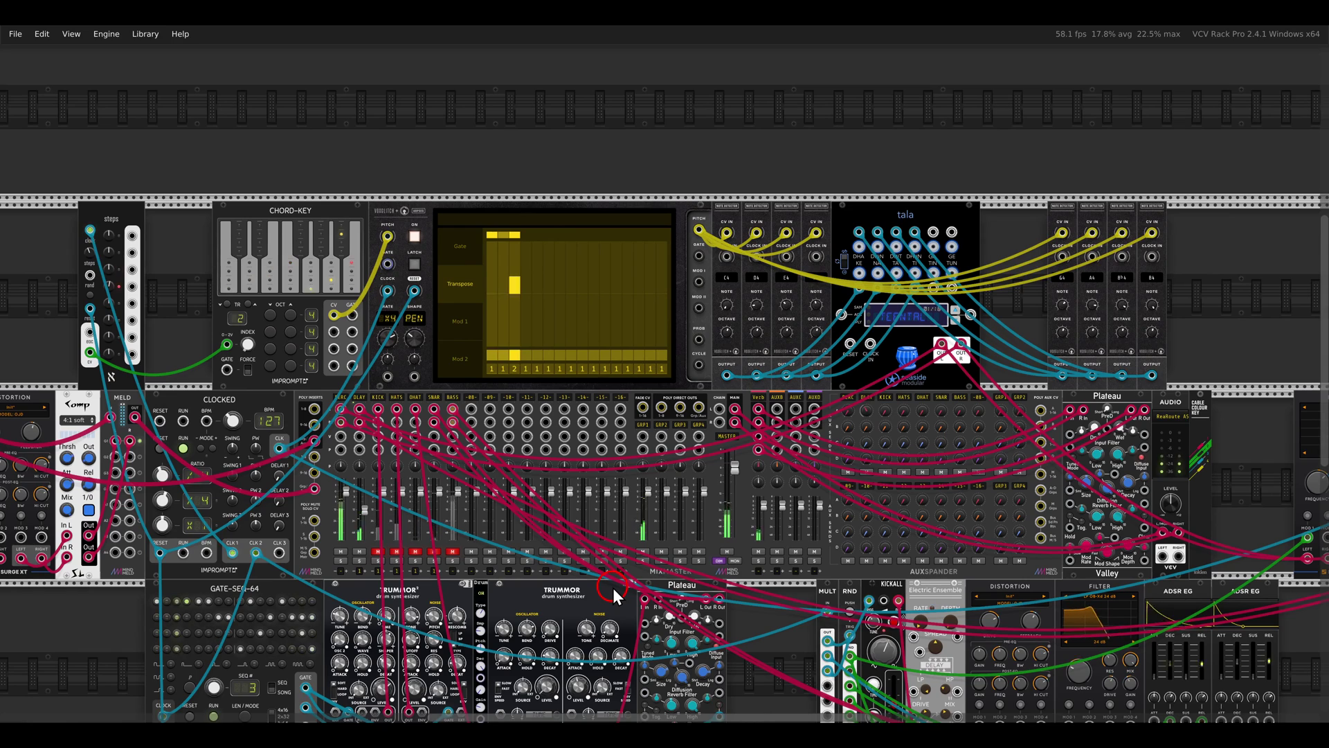
scroll(575, 556, down, 5)
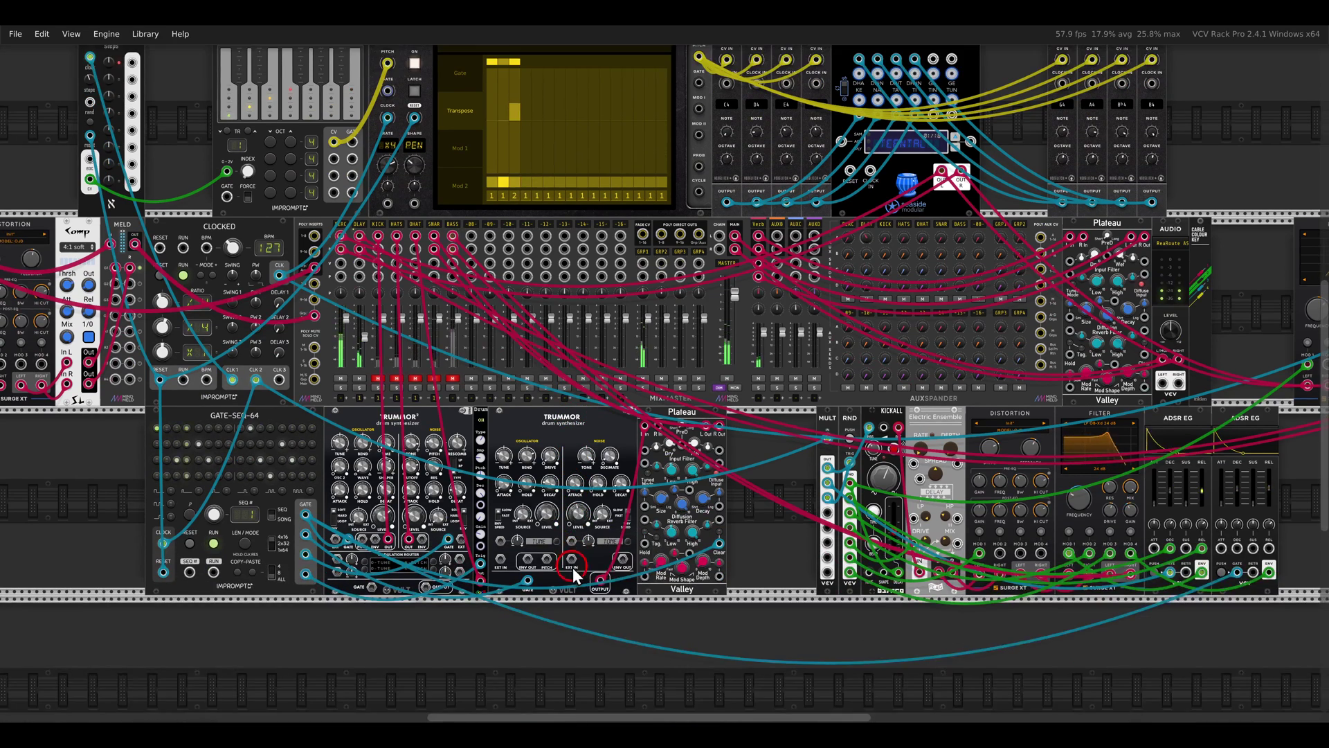
scroll(572, 567, left, 3)
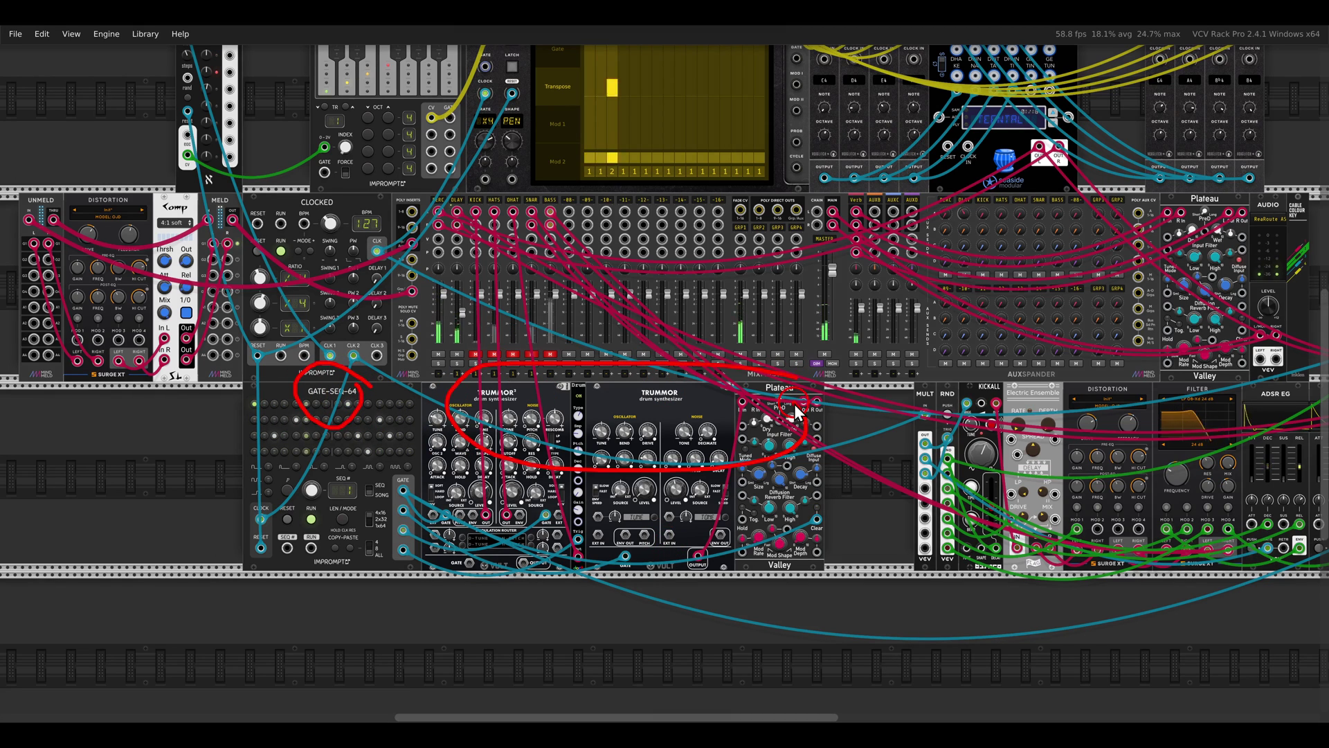
scroll(437, 393, up, 3)
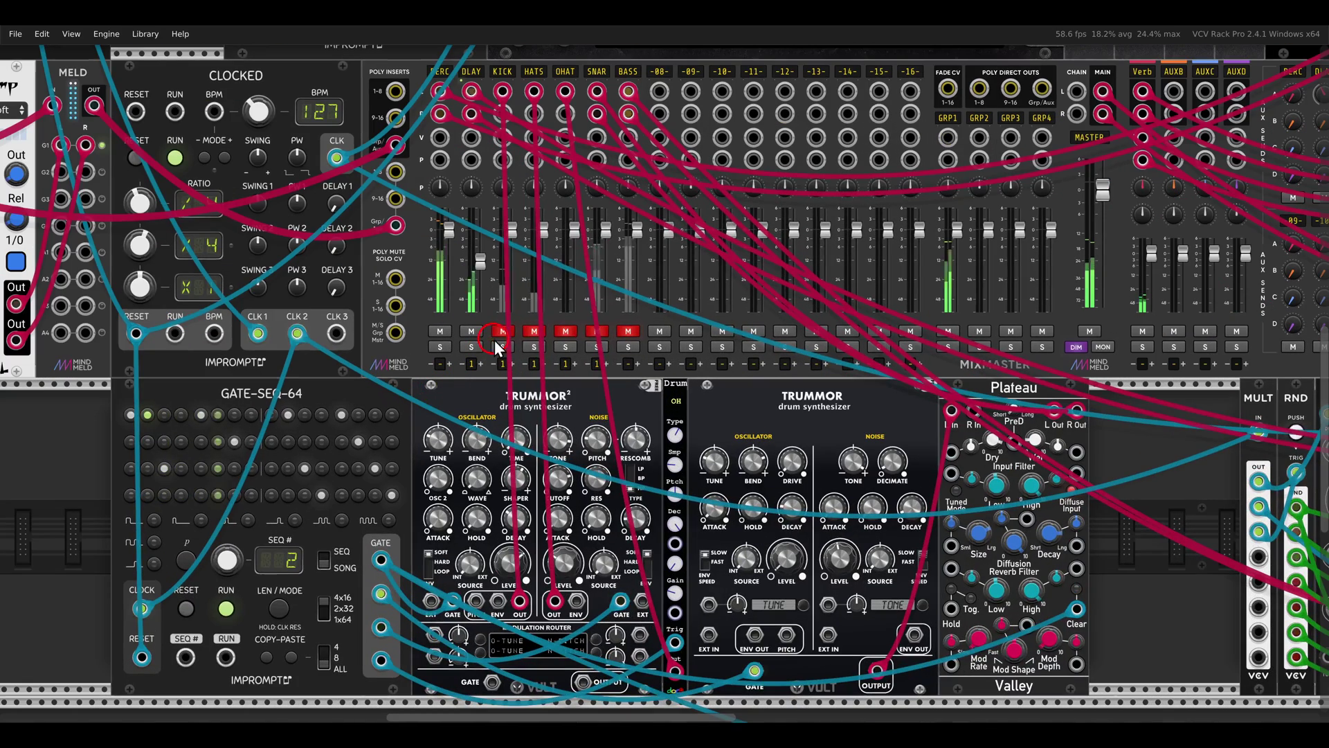
click(526, 330)
click(565, 331)
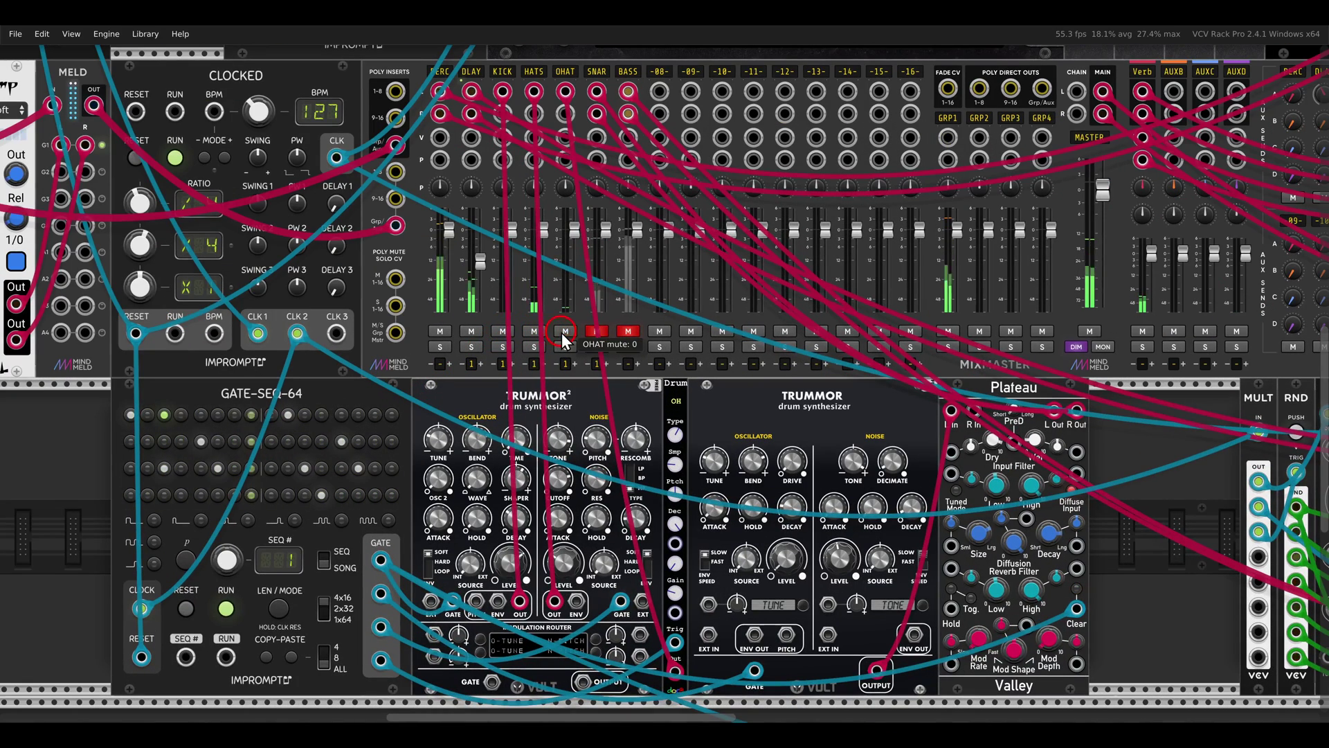
click(595, 331)
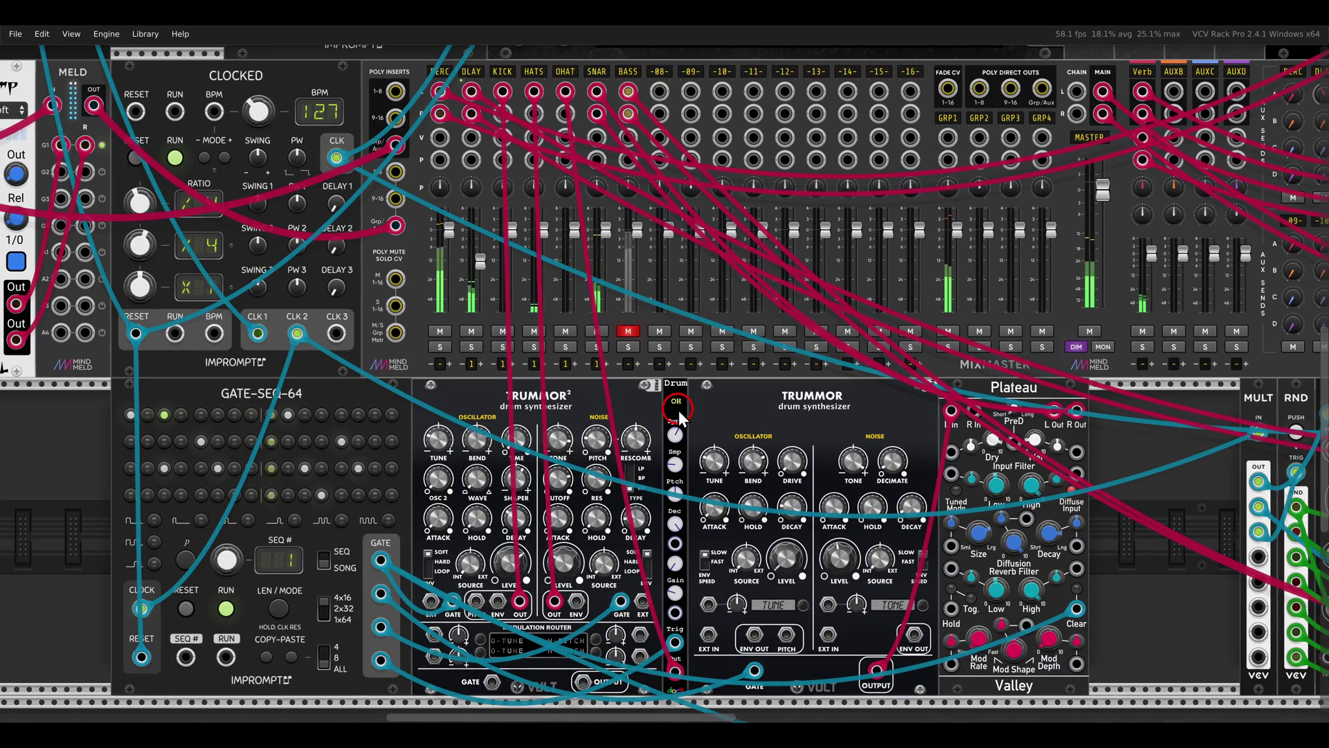
Look over the Kickall bass voice's modules and unmute the BASS channel on the mixer.
scroll(725, 421, down, 3)
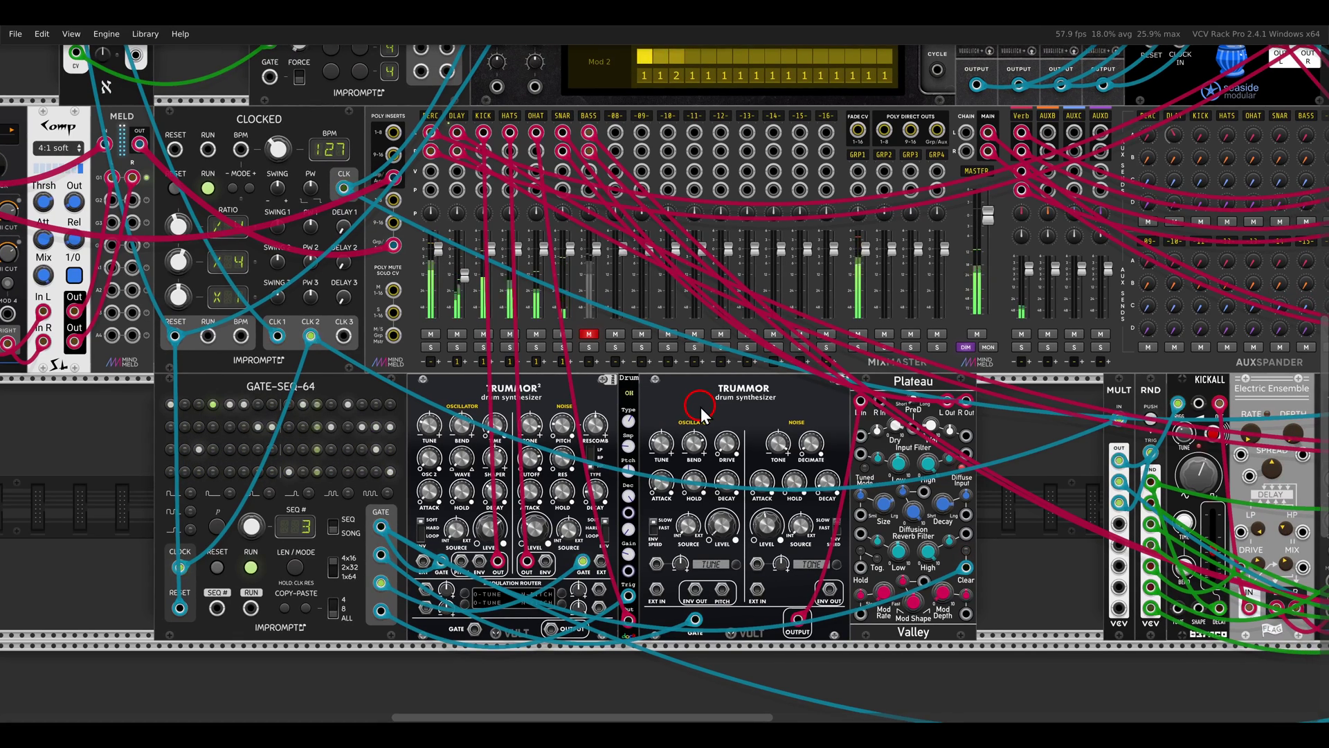
scroll(571, 445, right, 5)
scroll(572, 444, down, 1)
scroll(571, 445, right, 5)
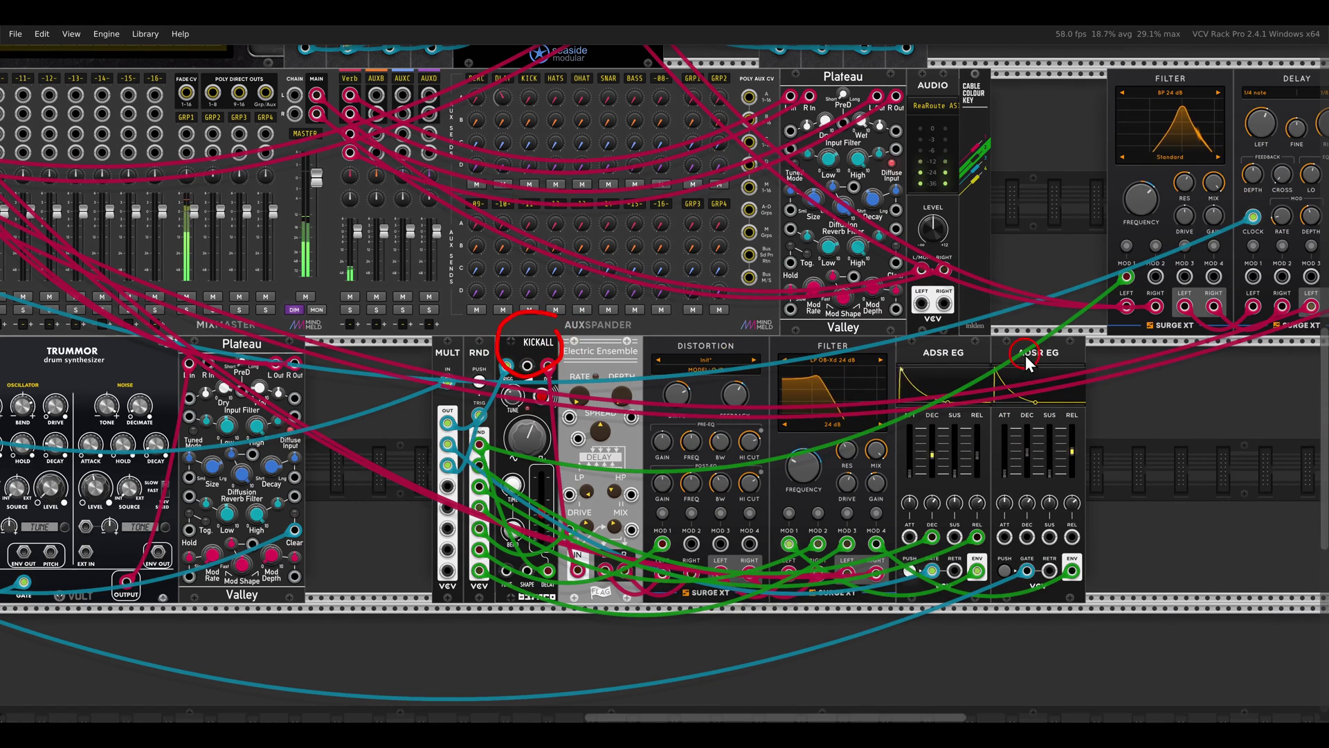
scroll(405, 393, left, 8)
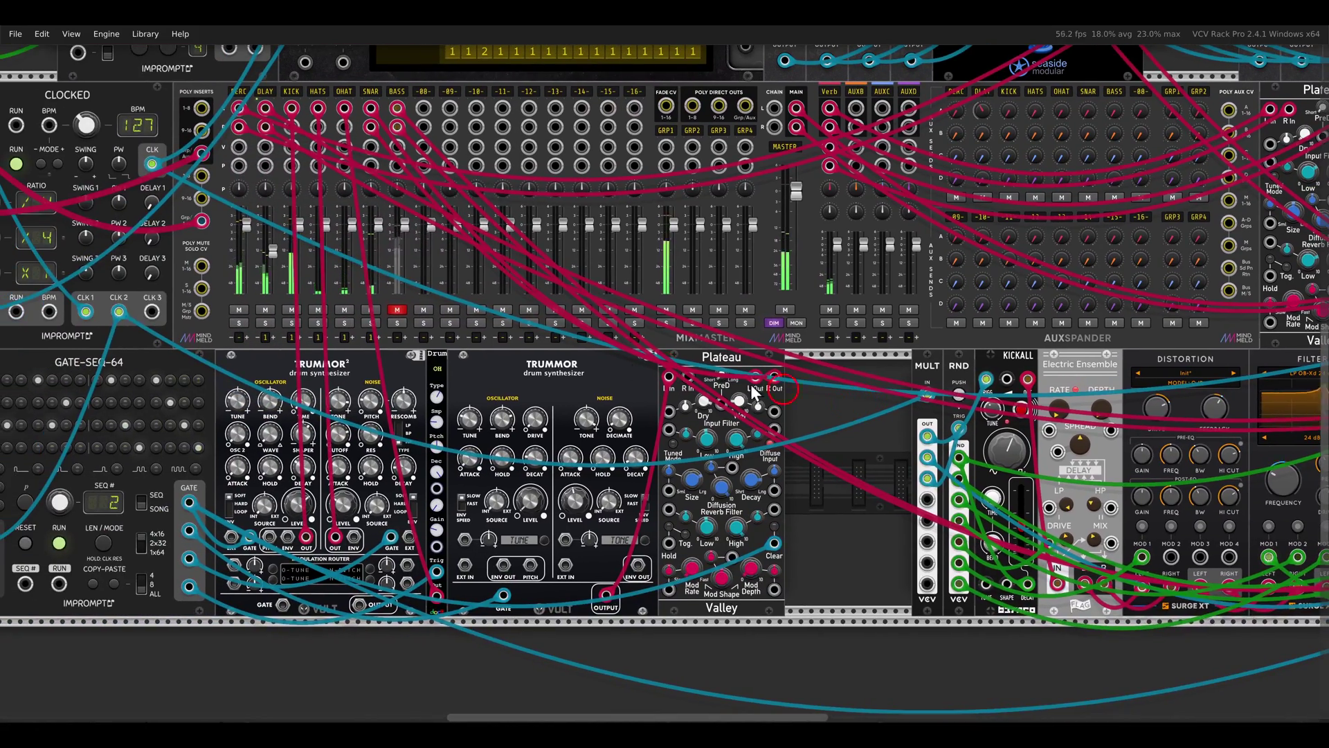
click(394, 311)
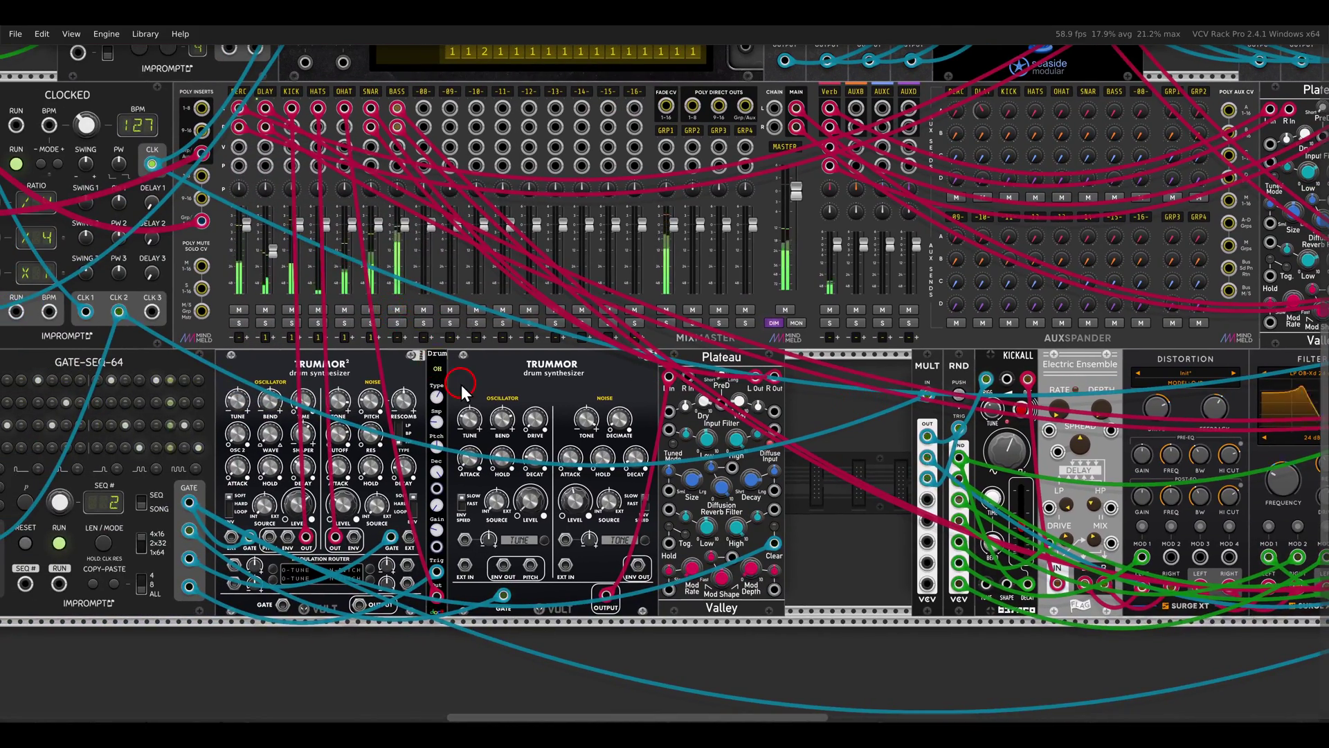
scroll(462, 384, down, 4)
scroll(692, 408, down, 2)
scroll(674, 455, up, 3)
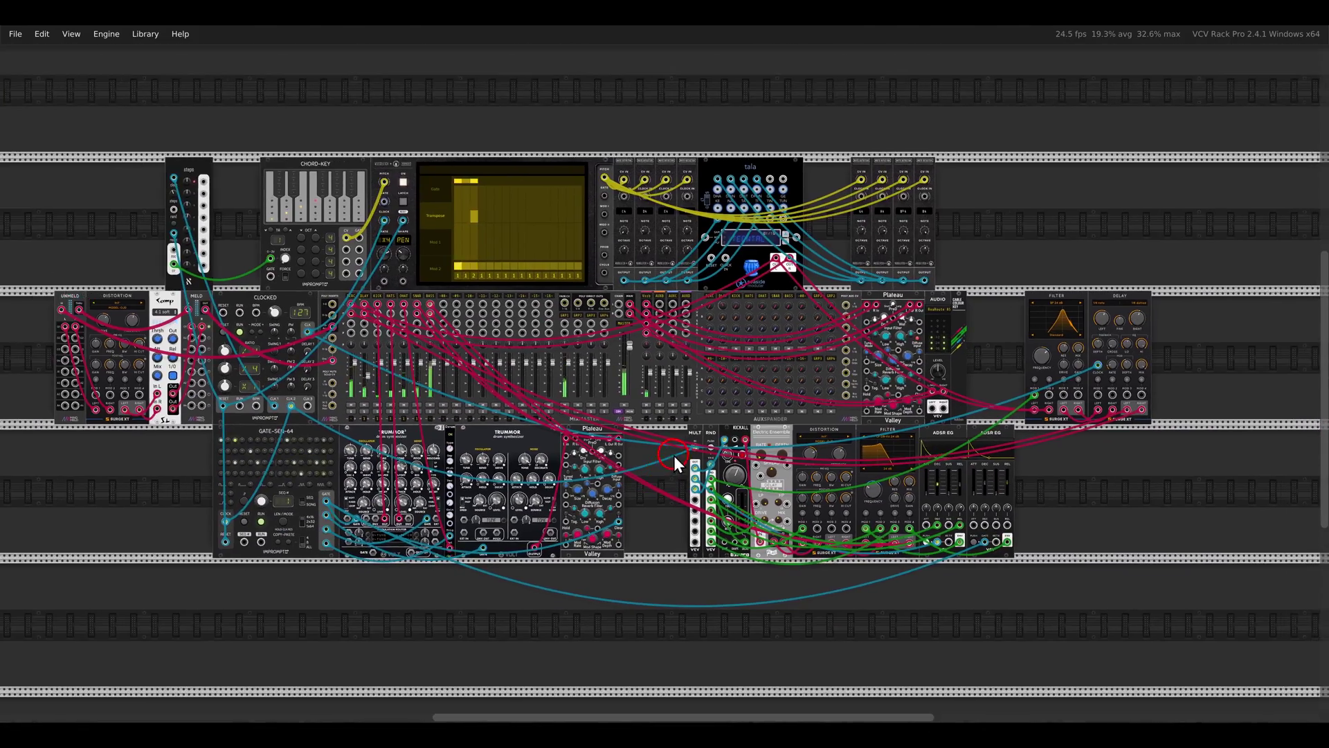
scroll(672, 504, up, 1)
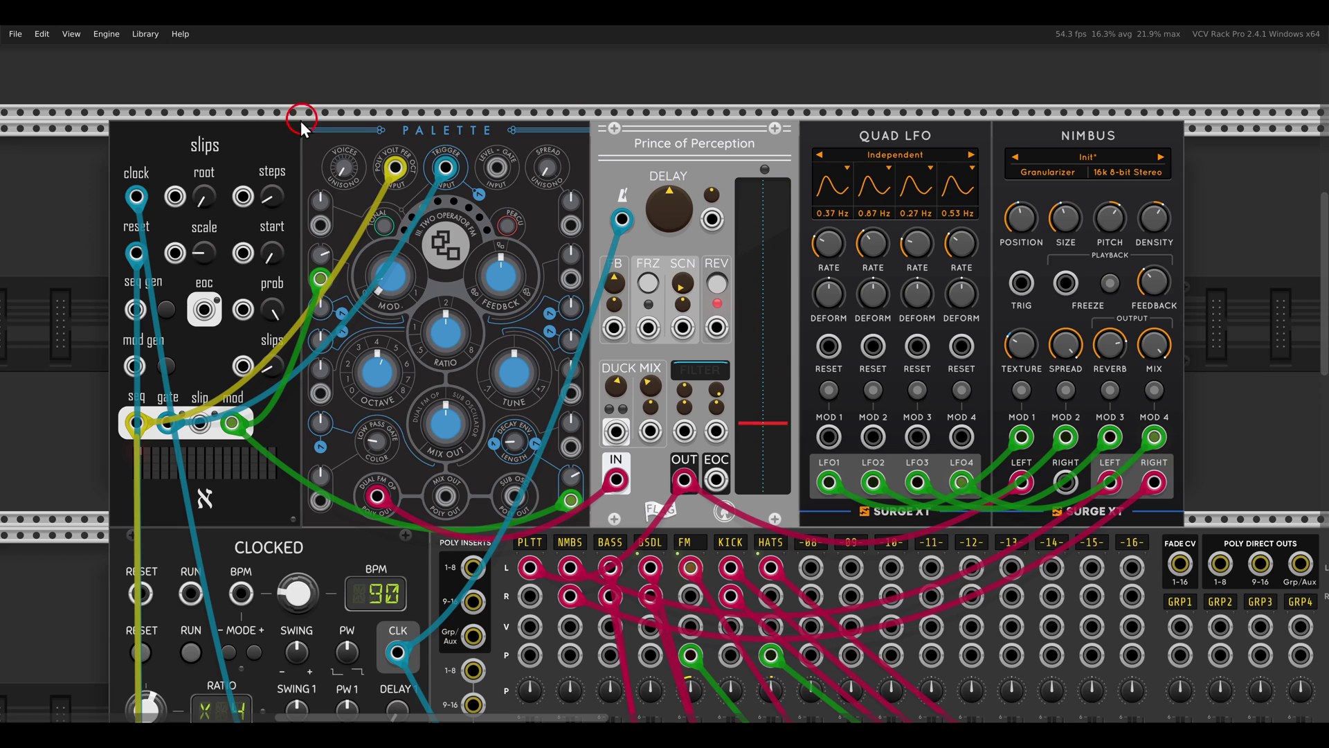
mouse_move(230, 127)
mouse_down()
mouse_move(186, 126)
mouse_move(233, 146)
mouse_up()
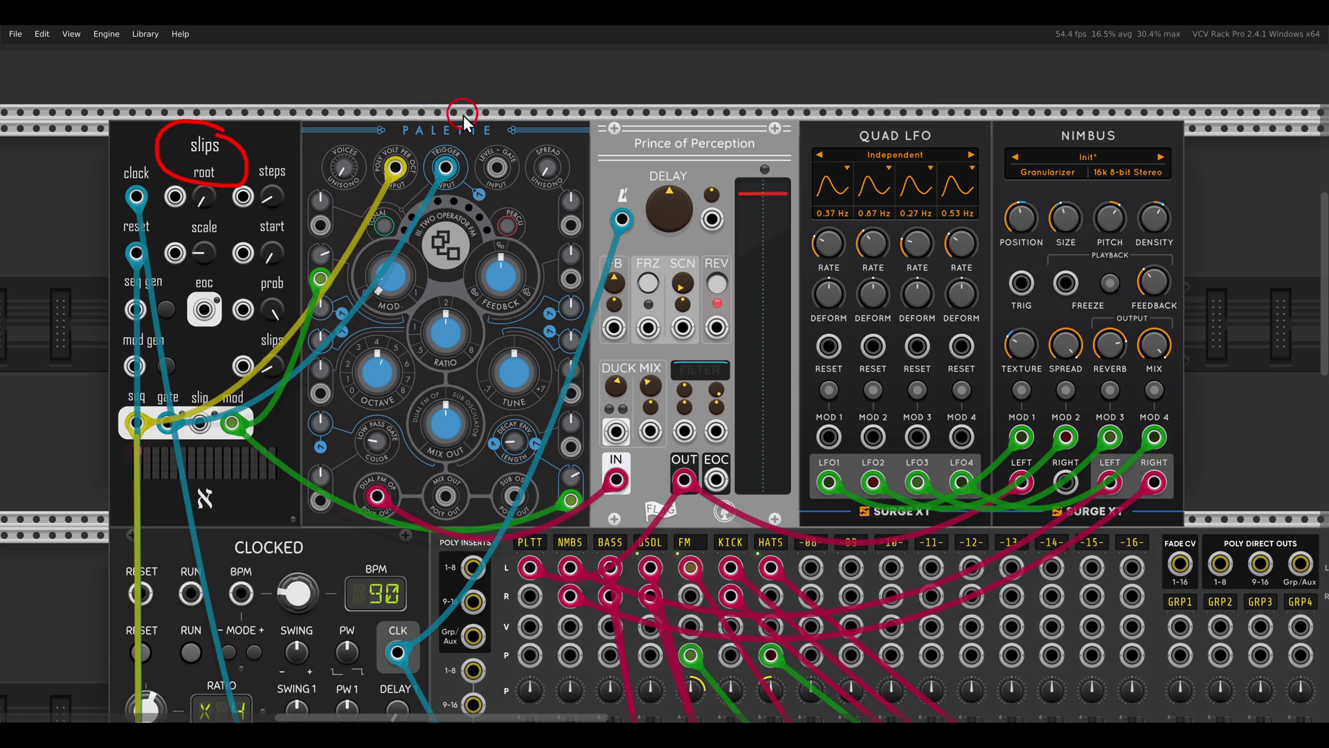
drag(411, 113, 524, 158)
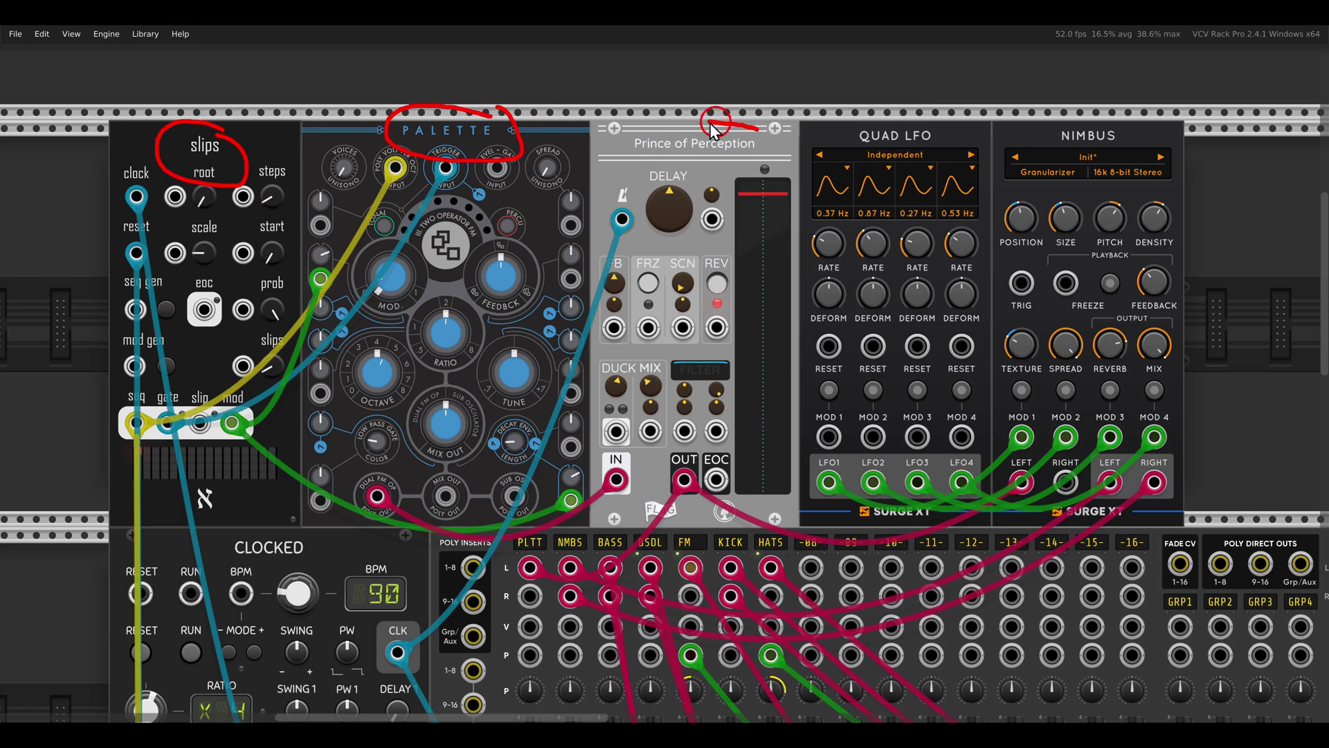
mouse_move(713, 124)
mouse_down()
mouse_move(668, 135)
mouse_move(759, 131)
mouse_up()
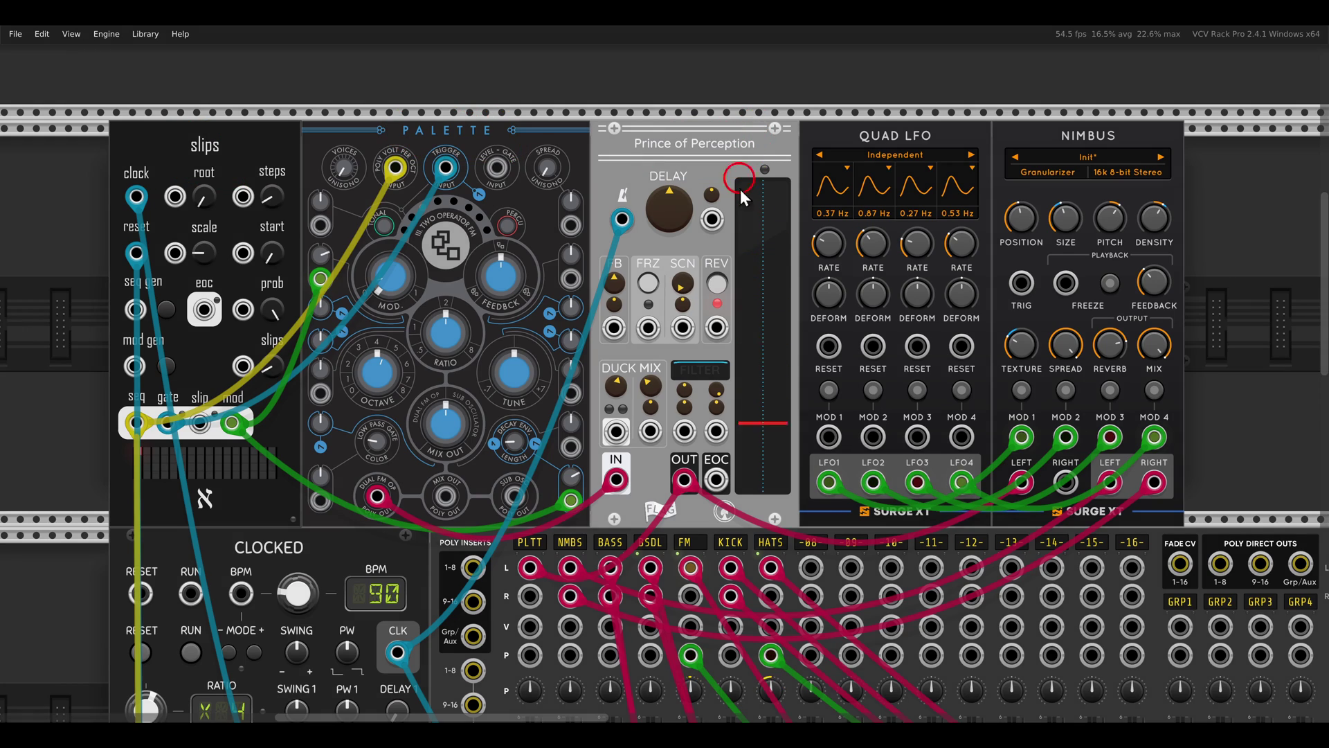
drag(1037, 132, 1132, 149)
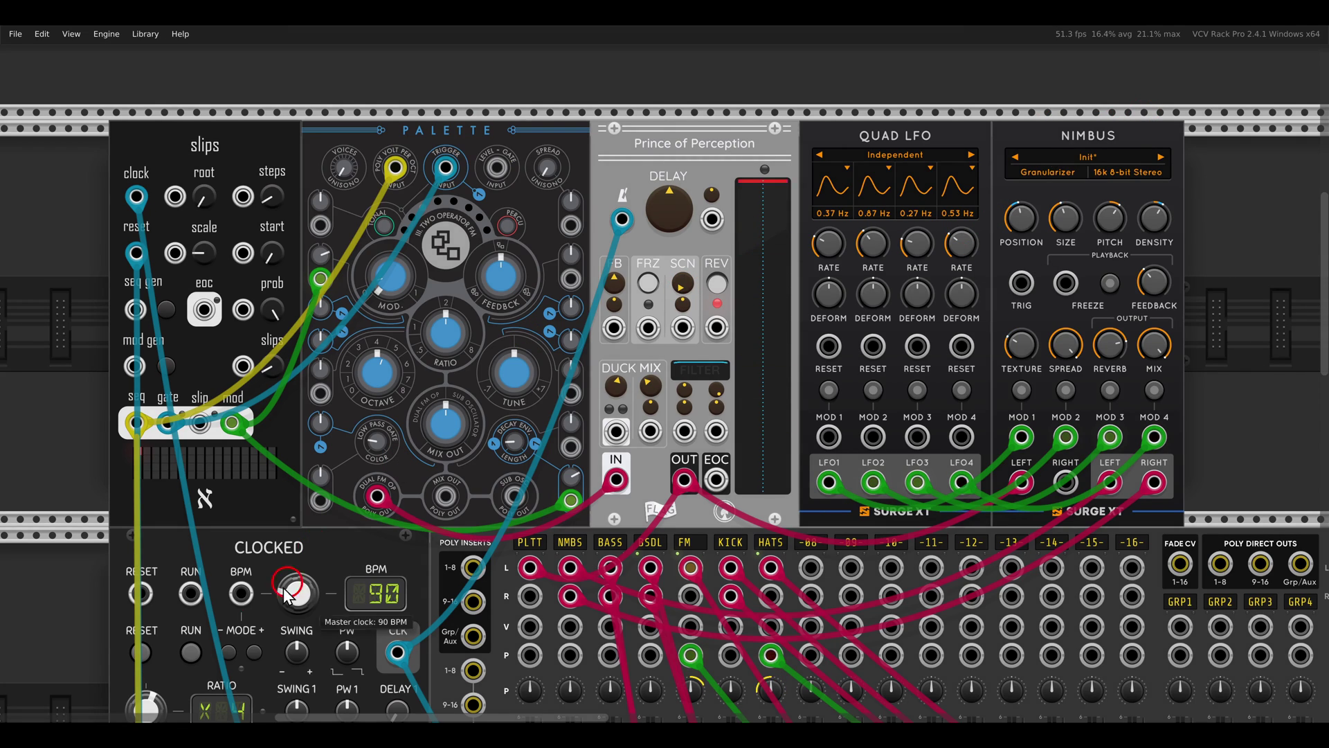
Start the Clocked master clock and inspect the slips sequence's notes on Four-View row 1.
click(190, 652)
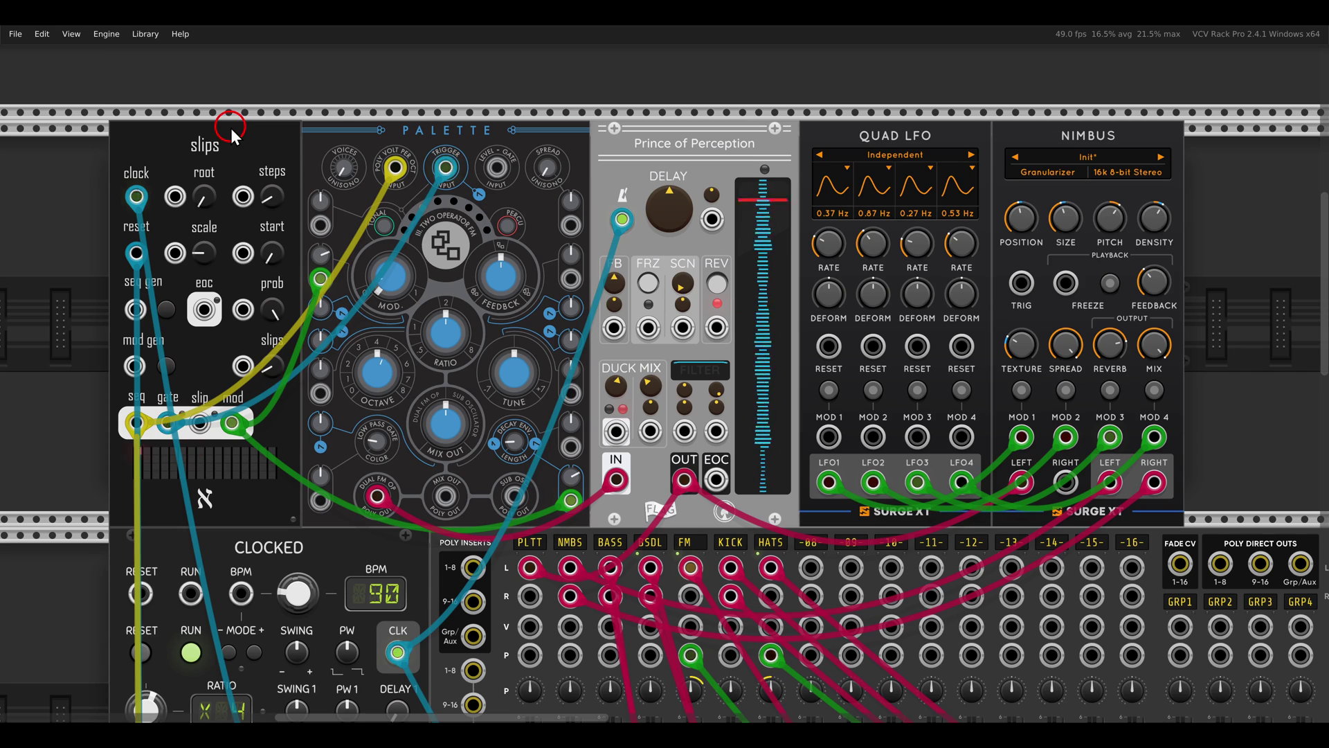
scroll(246, 339, down, 10)
scroll(247, 339, down, 3)
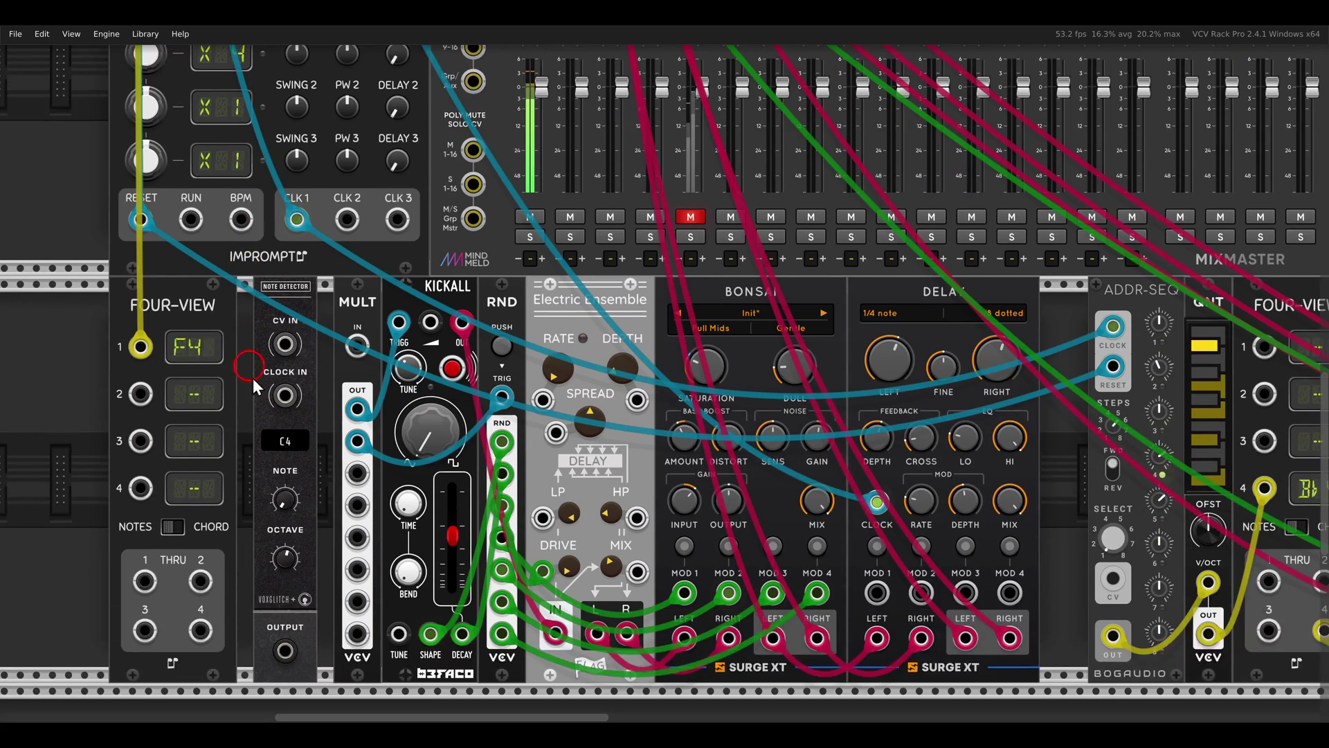
scroll(252, 378, left, 3)
drag(358, 231, 275, 219)
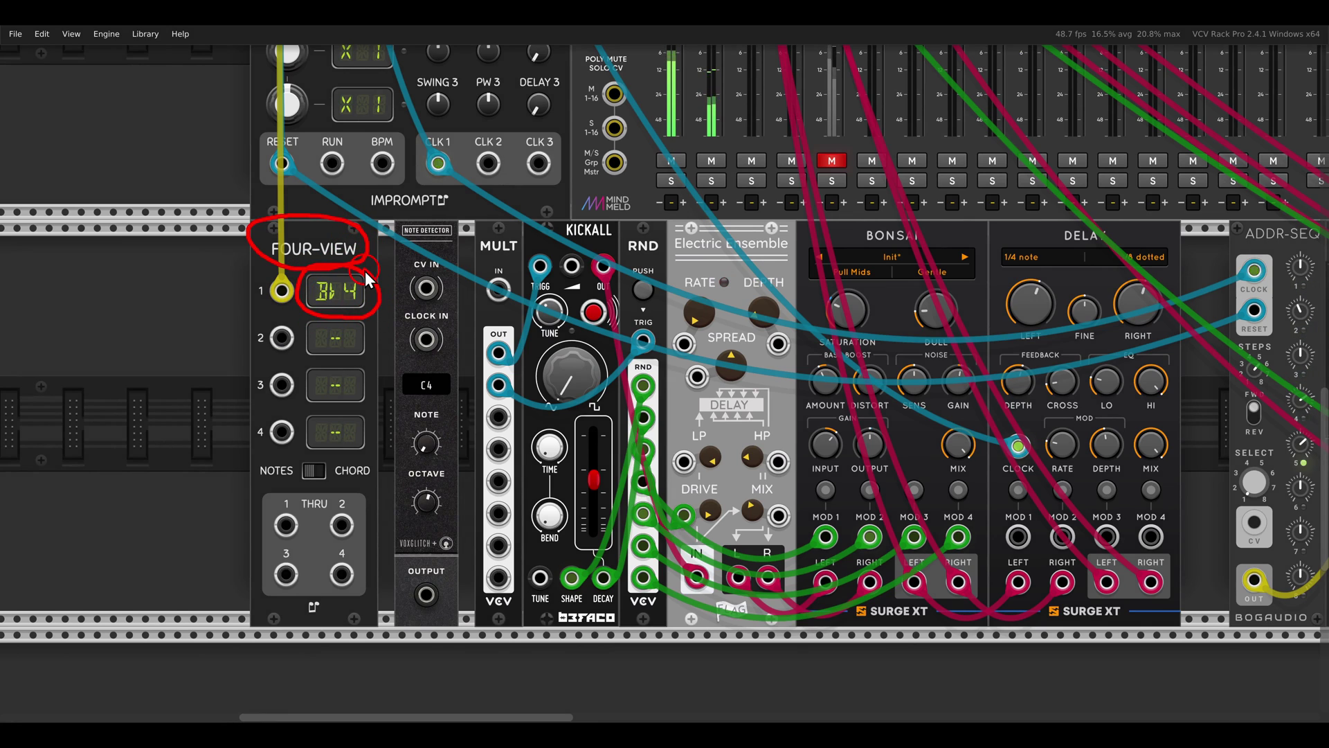
key(e)
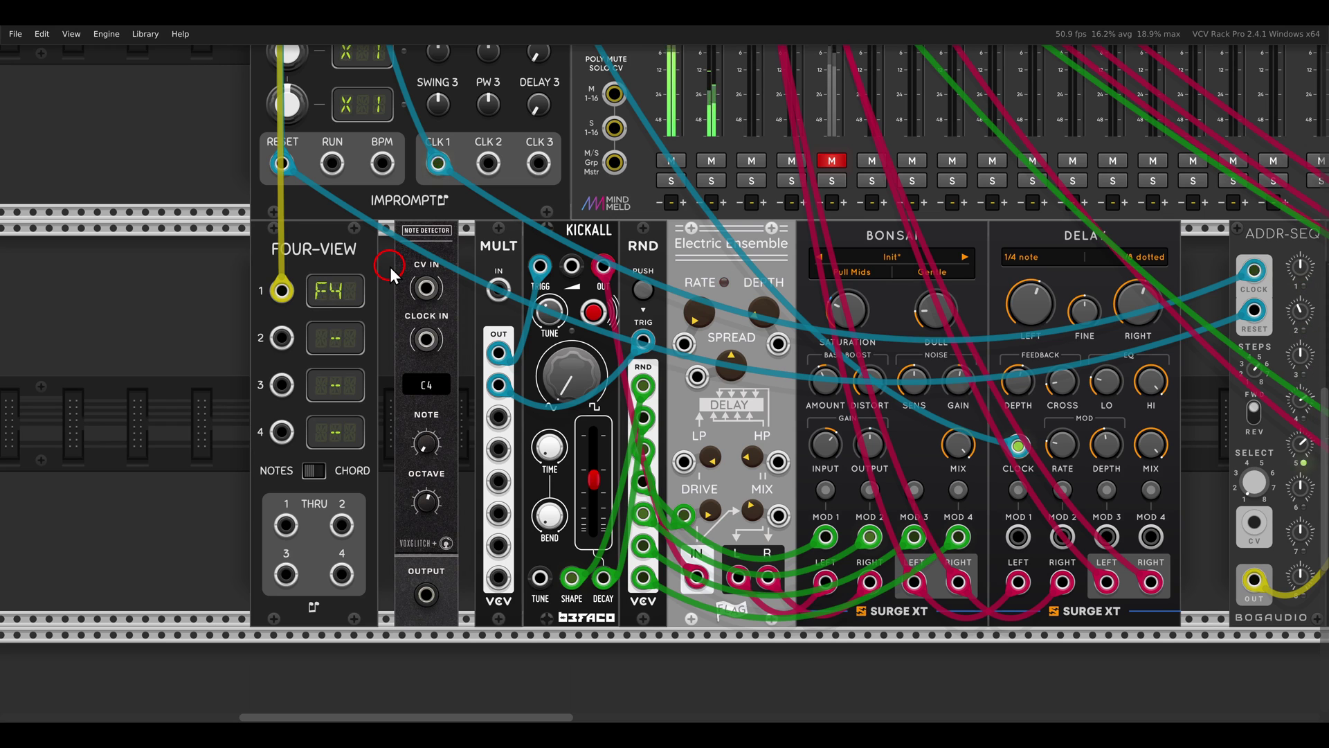
Branch the slips sequence output from Four-View input 1 to the C4 Note Detector's CV input, and compare the note displays.
drag(281, 291, 427, 271)
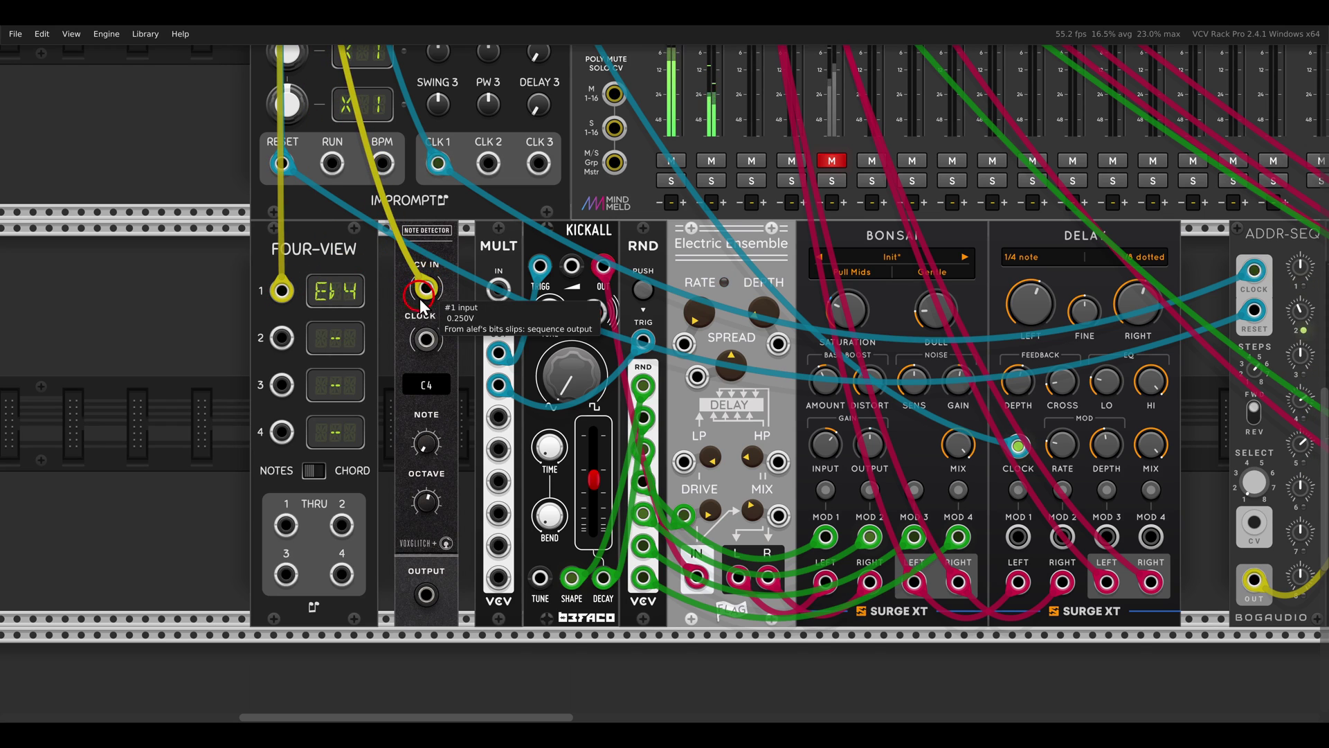
scroll(413, 302, up, 2)
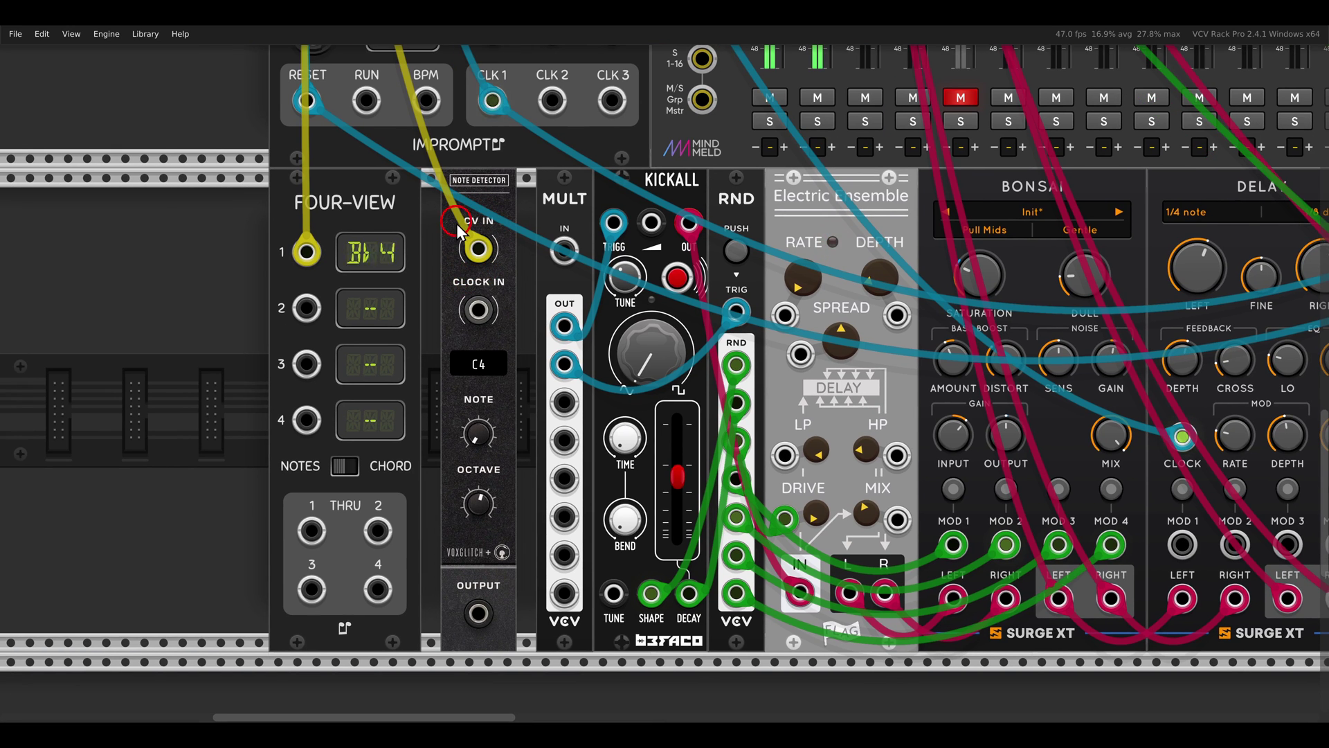
drag(499, 361, 485, 398)
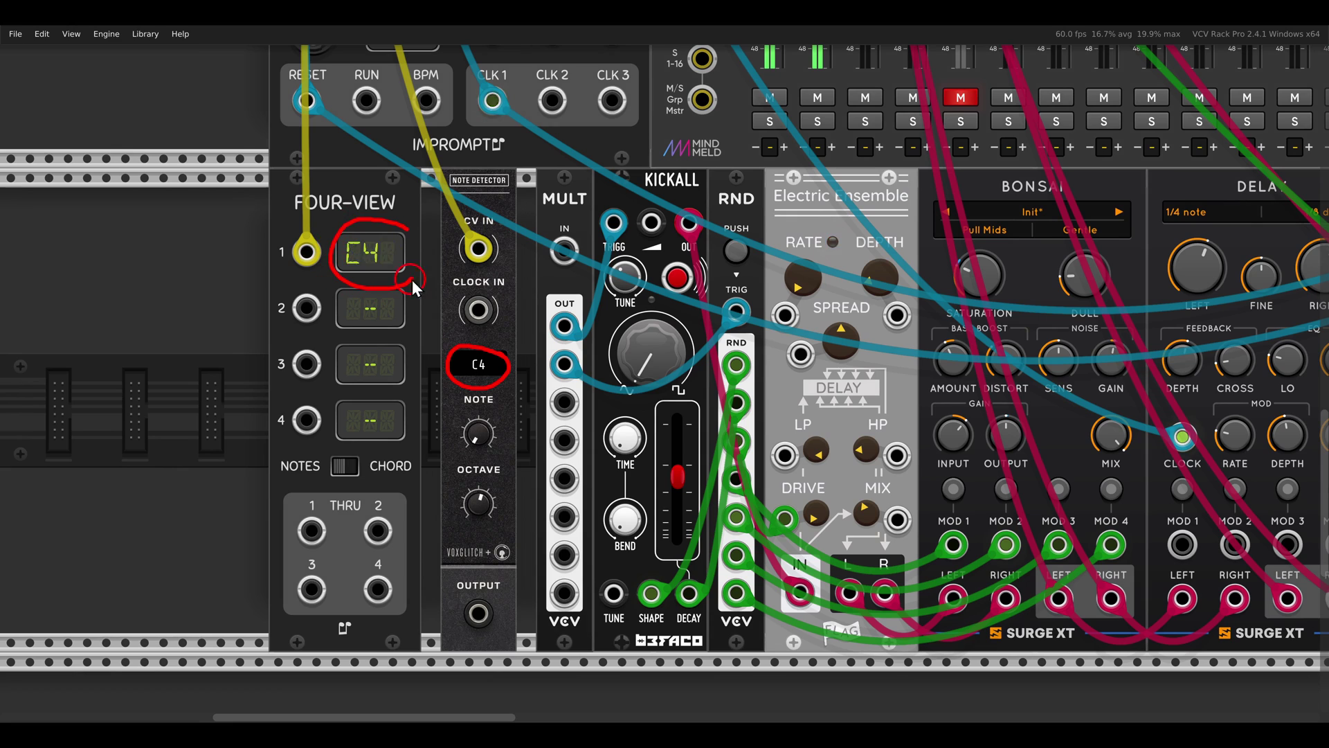
drag(413, 280, 405, 226)
key(e)
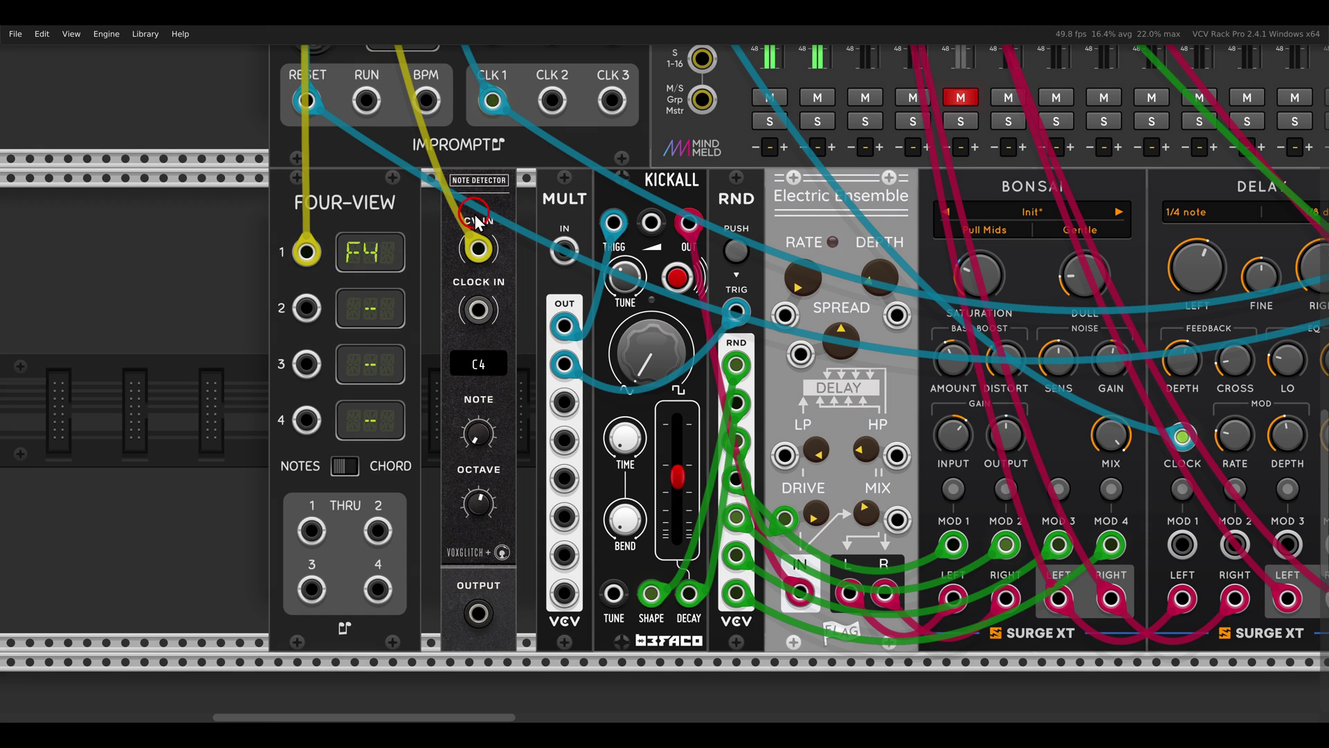
Connect the C4 Note Detector's output to the input of the MULT that feeds the Kickall and RND triggers.
drag(667, 218, 425, 239)
mouse_move(464, 179)
mouse_down()
mouse_move(420, 248)
mouse_move(459, 179)
mouse_up()
mouse_move(627, 186)
mouse_down()
mouse_move(648, 207)
mouse_move(567, 223)
mouse_move(645, 201)
mouse_up()
drag(943, 186, 948, 211)
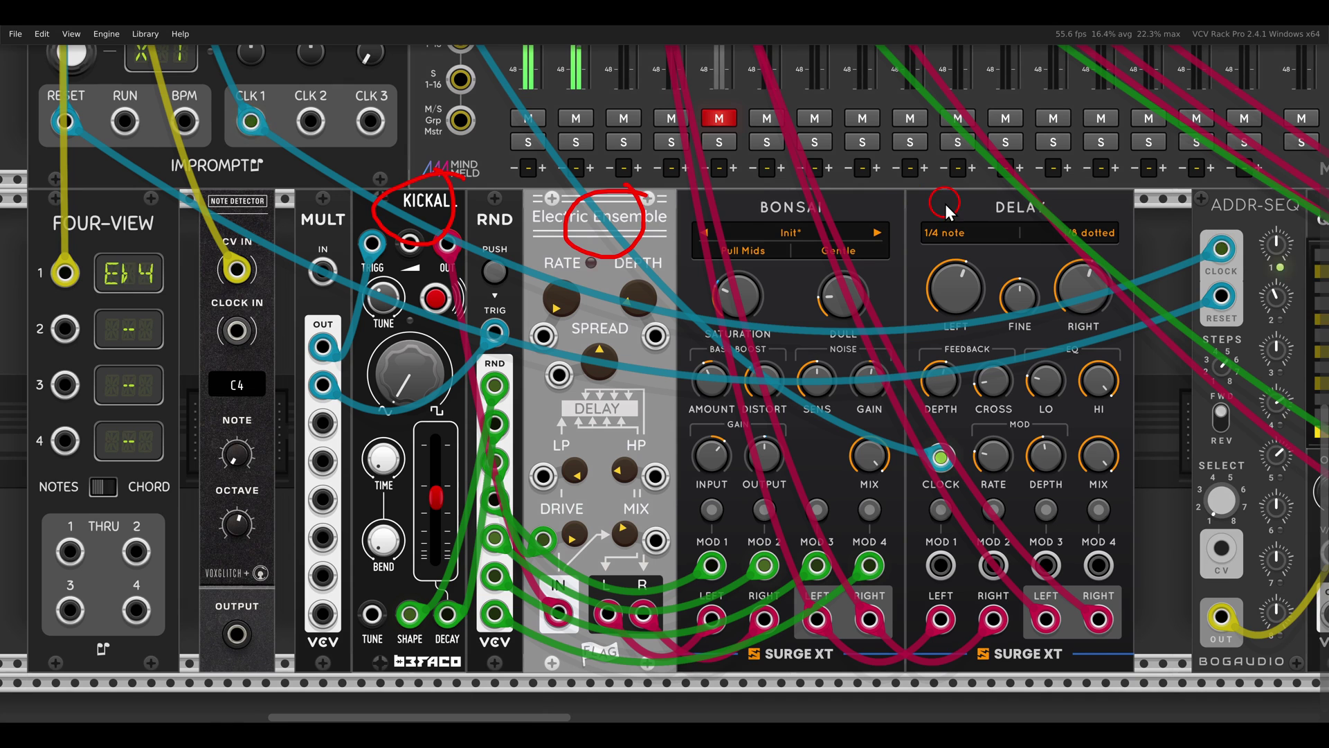
key(e)
drag(695, 213, 709, 215)
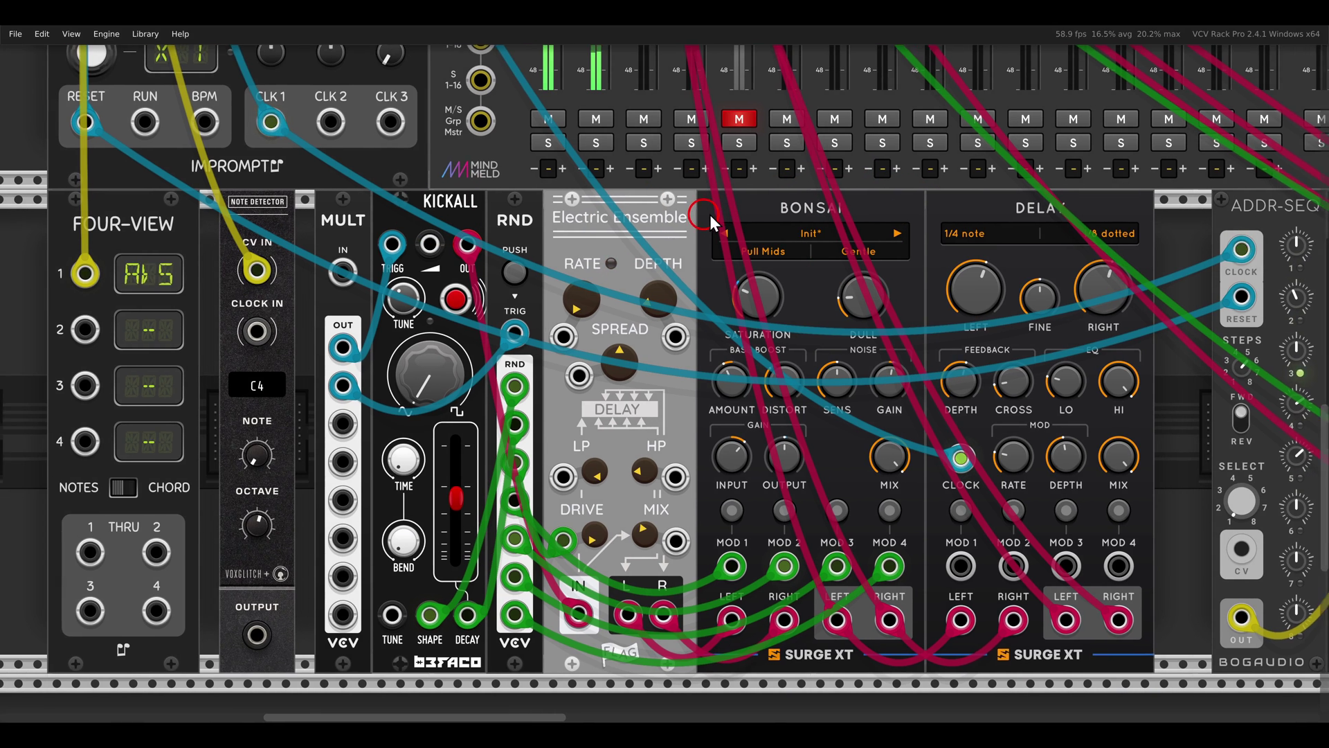
scroll(709, 215, down, 2)
drag(257, 634, 267, 614)
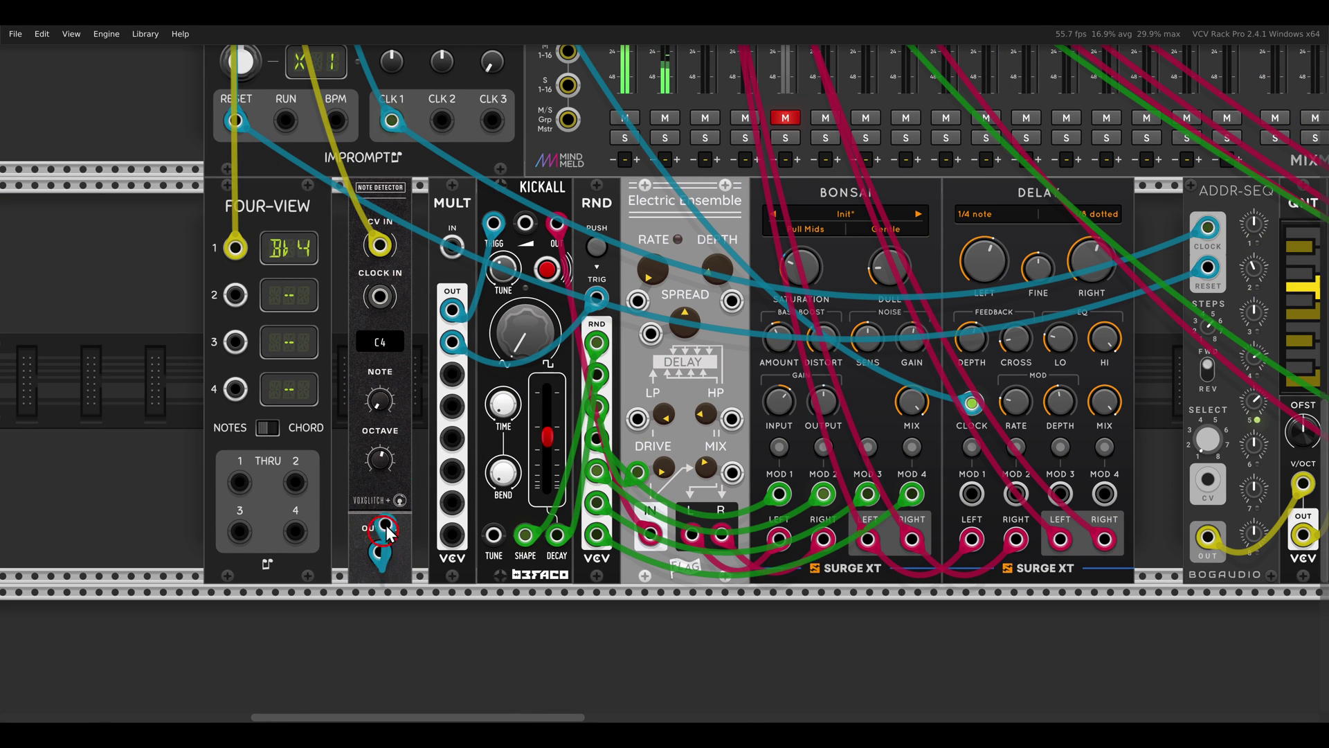
drag(387, 534, 452, 247)
click(520, 627)
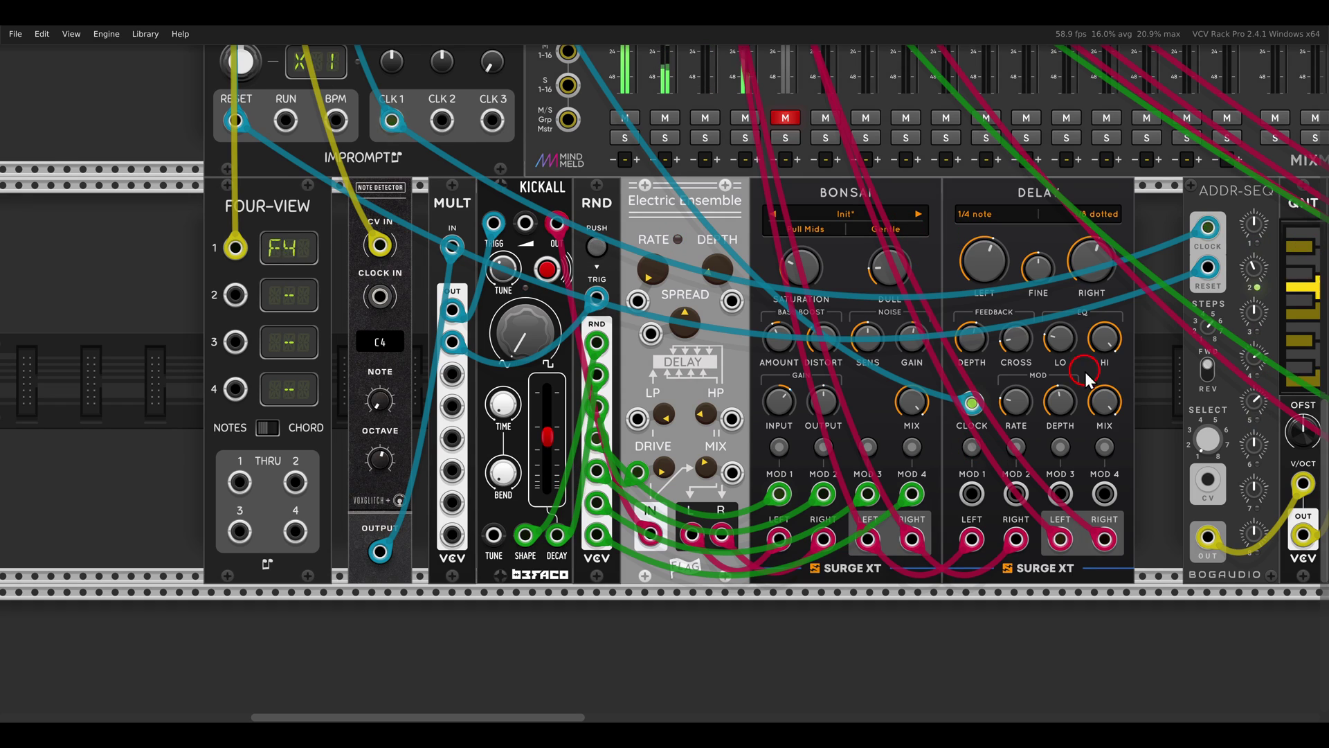
scroll(360, 387, right, 10)
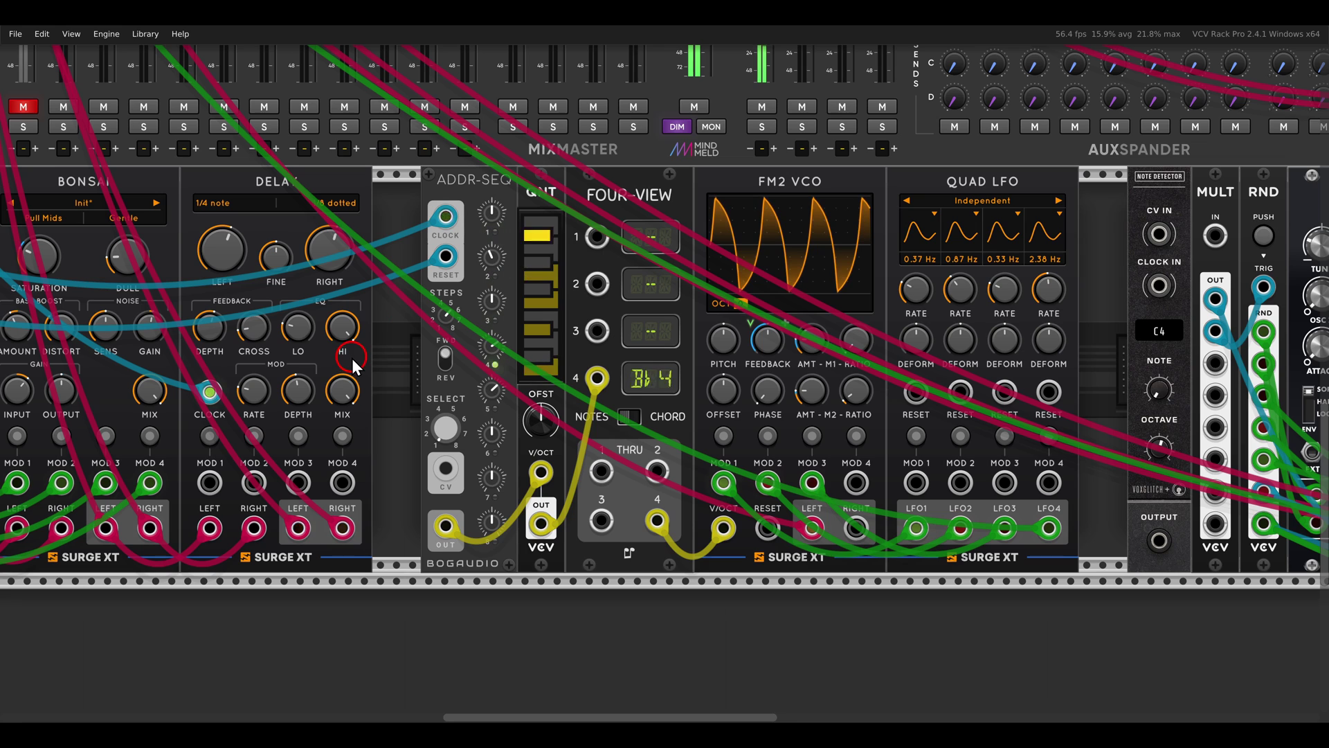
Examine the ADDR-SEQ melody that feeds the FM2 VCO and watch its notes on Four-View row 4.
mouse_move(493, 132)
mouse_down()
mouse_move(443, 202)
mouse_move(521, 182)
mouse_up()
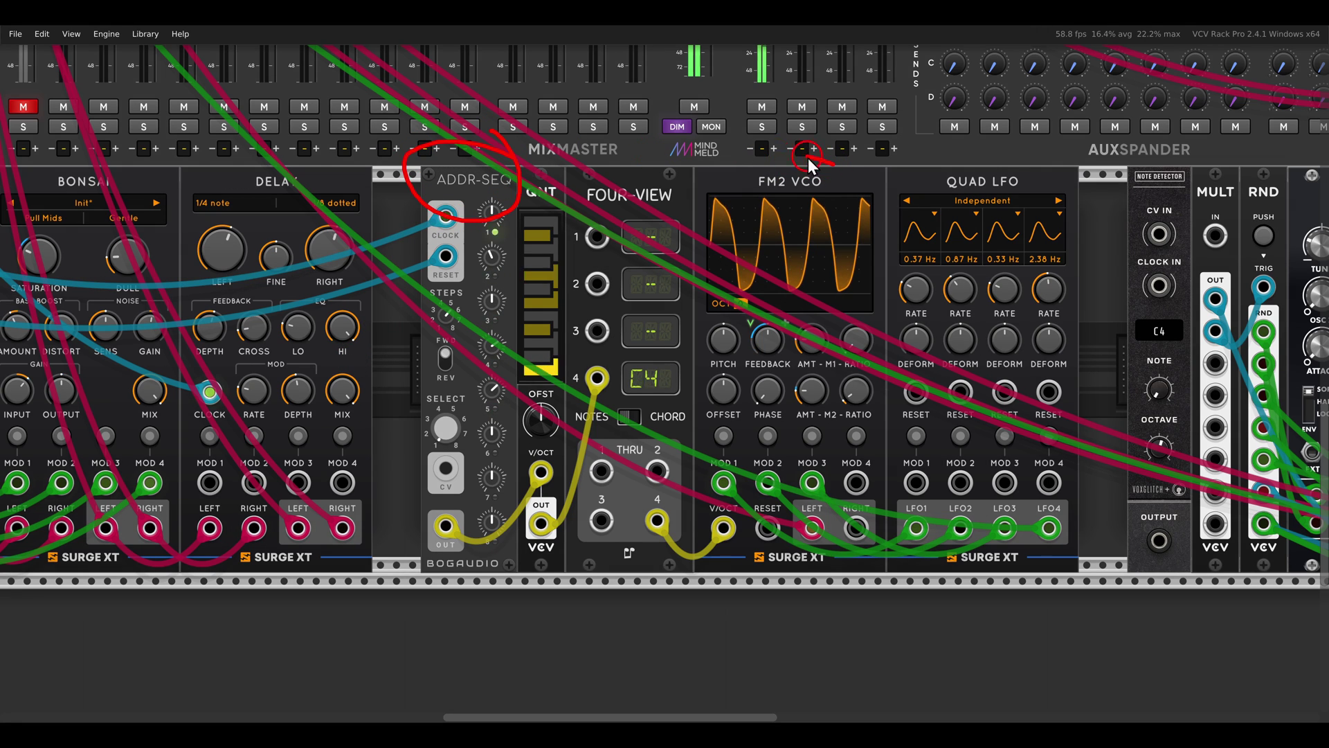
mouse_move(808, 158)
mouse_down()
mouse_move(853, 205)
mouse_move(837, 165)
mouse_up()
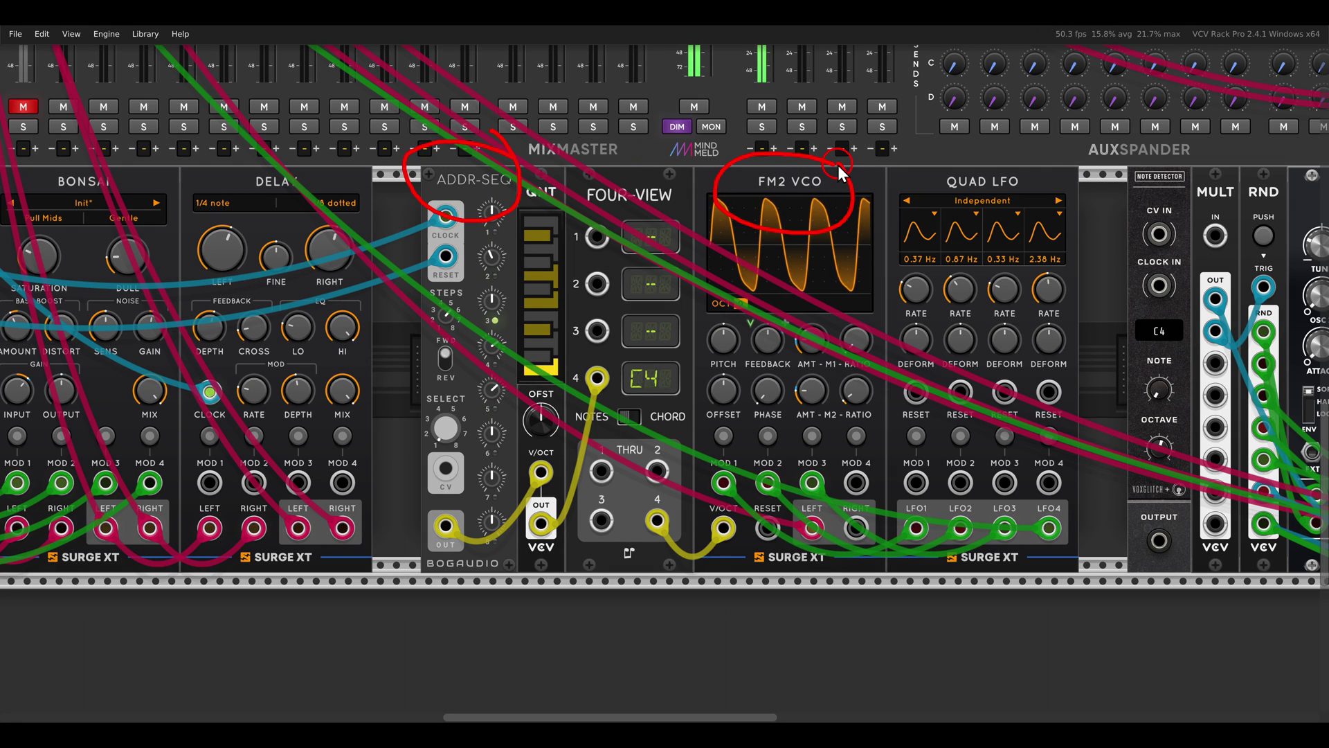
key(e)
mouse_move(632, 377)
mouse_down()
mouse_move(637, 355)
mouse_move(683, 376)
mouse_up()
key(e)
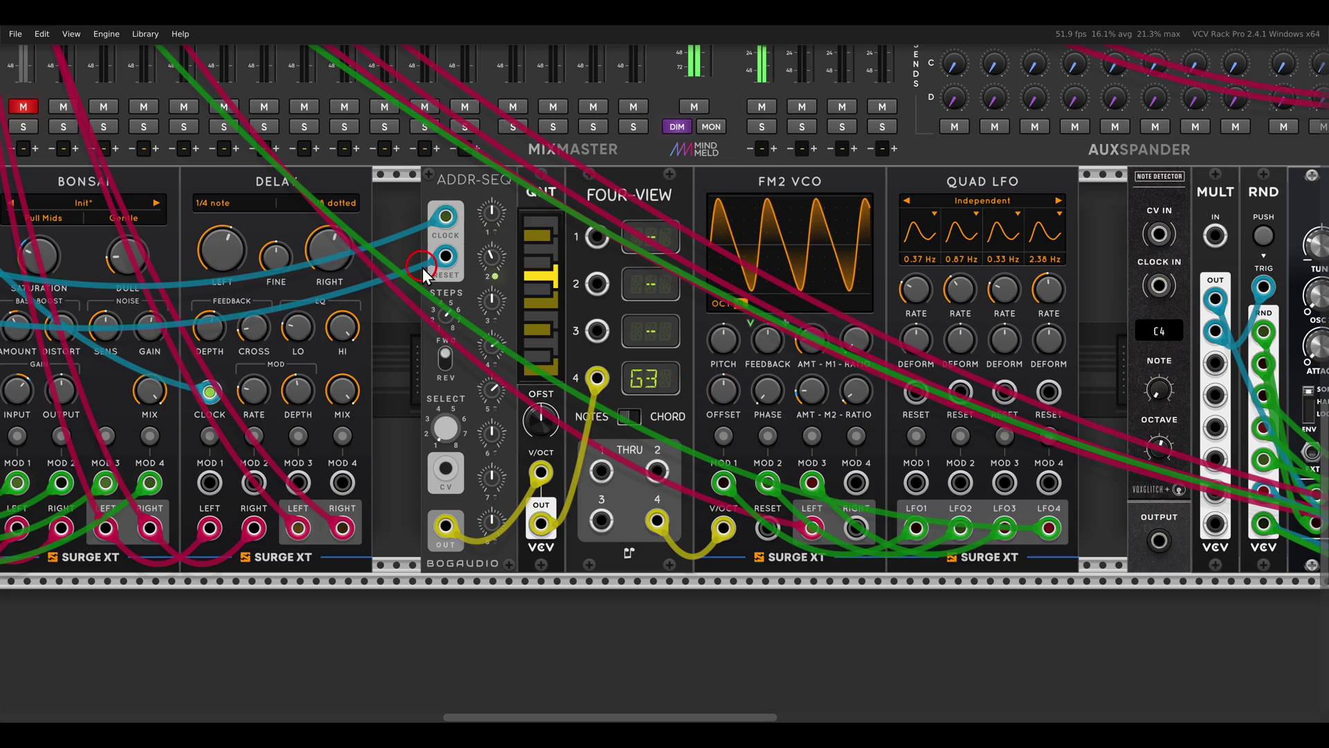
scroll(416, 263, up, 3)
scroll(416, 263, left, 9)
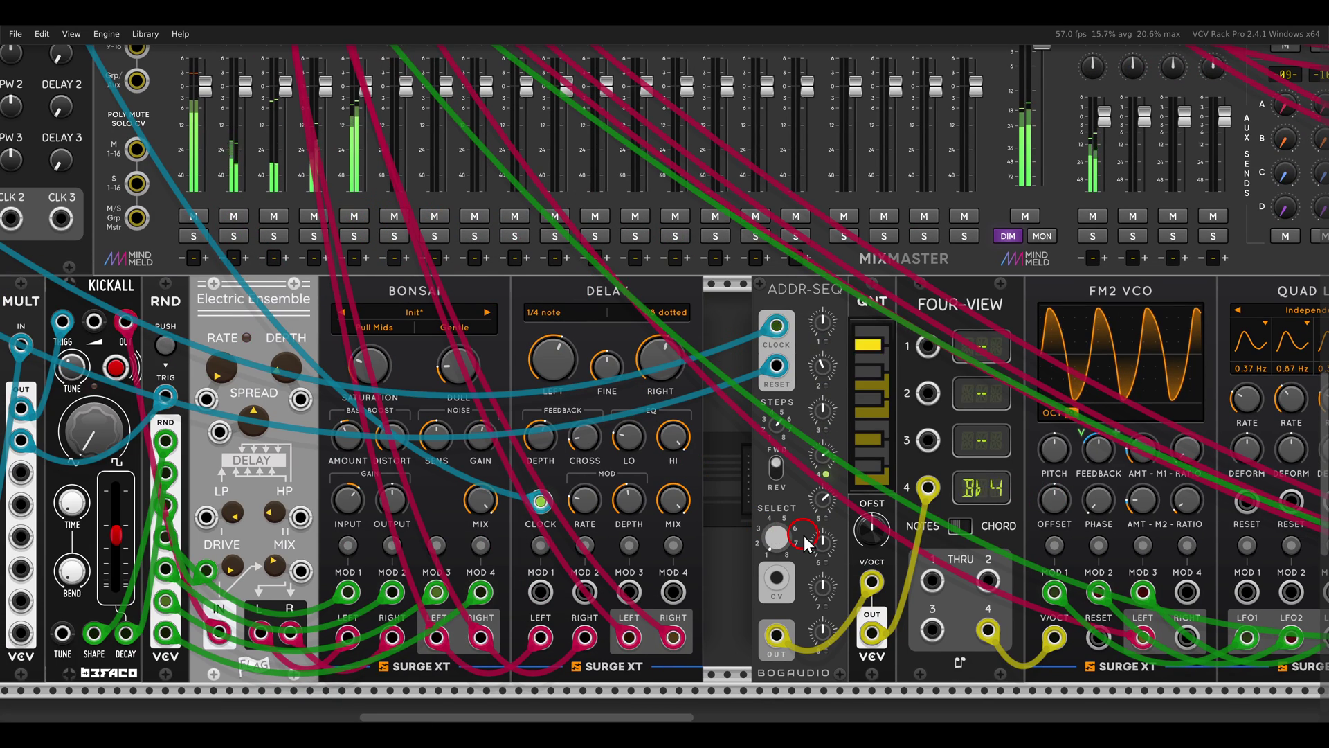
scroll(485, 443, down, 3)
scroll(485, 443, right, 8)
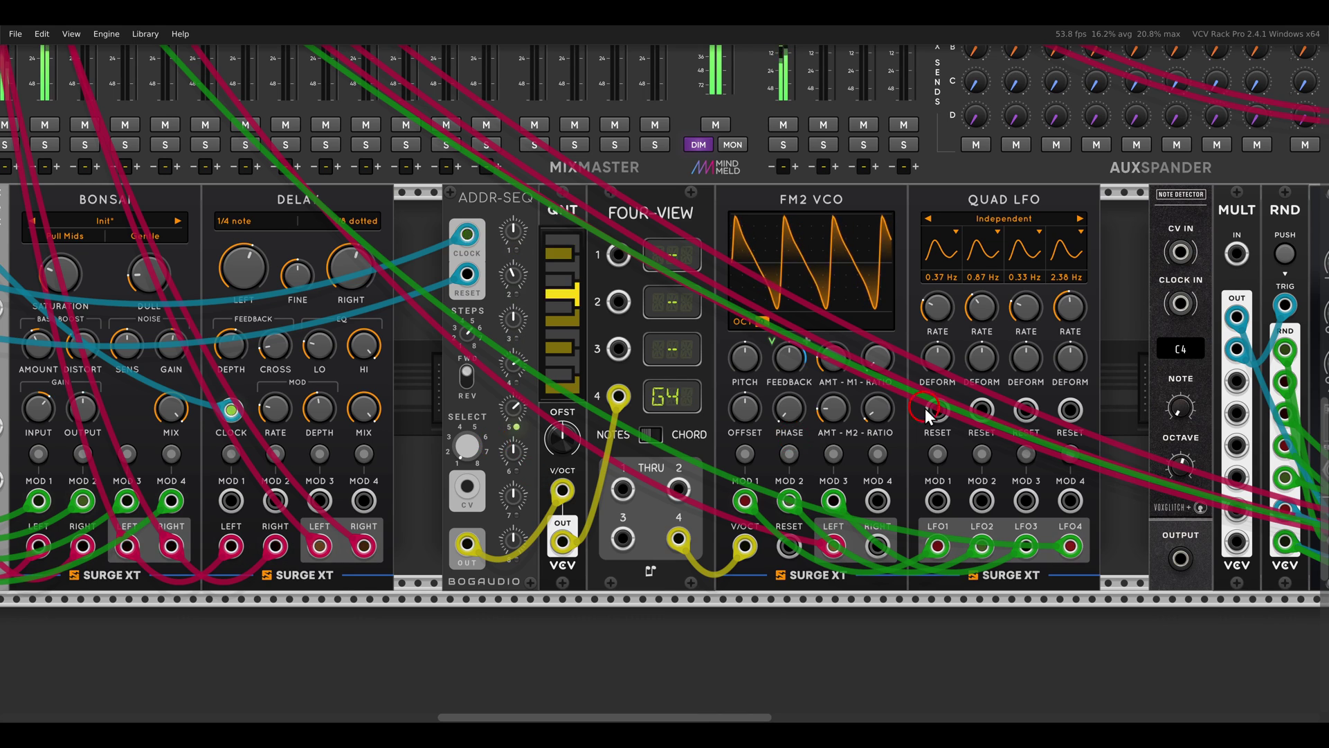
Look over the Trummor² drum voice with its MULT, RND and delay chain, and return to the melody's note display.
drag(1104, 383, 338, 380)
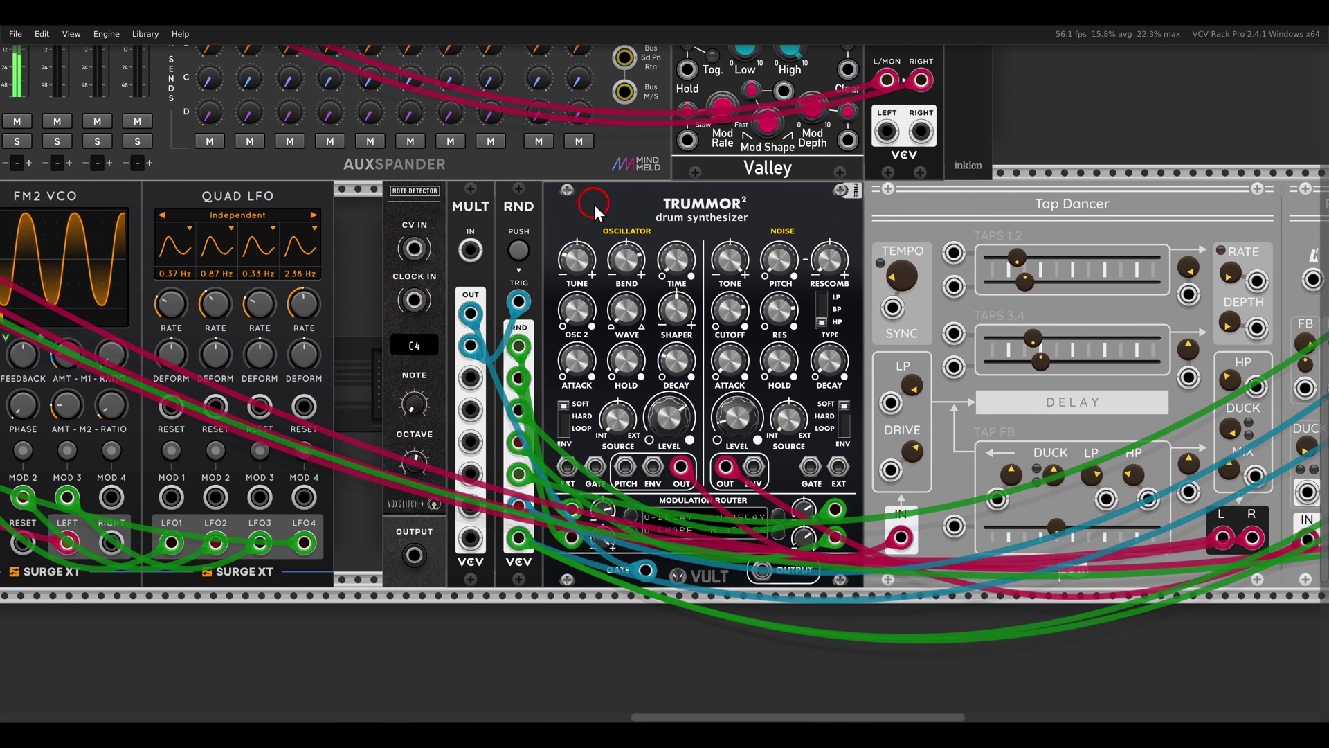
drag(736, 188, 750, 189)
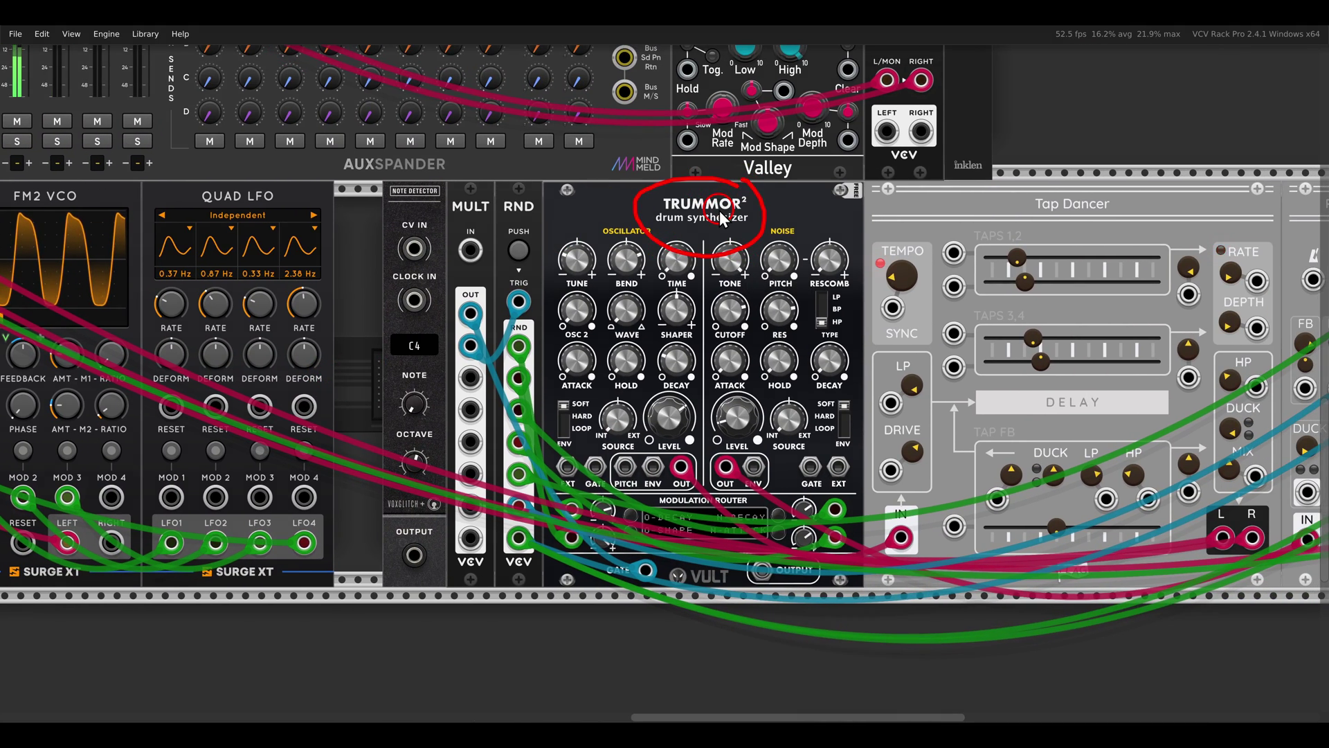
scroll(736, 259, down, 3)
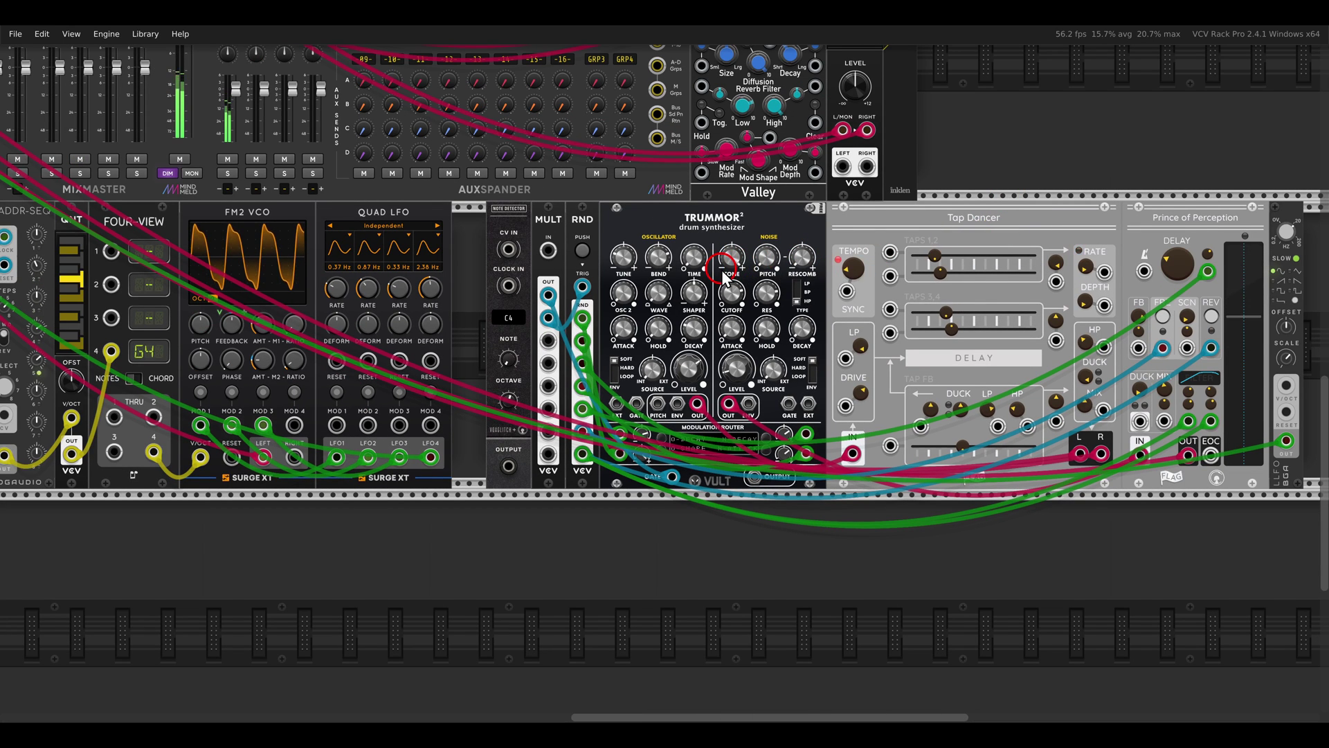
scroll(692, 312, left, 5)
scroll(464, 360, up, 3)
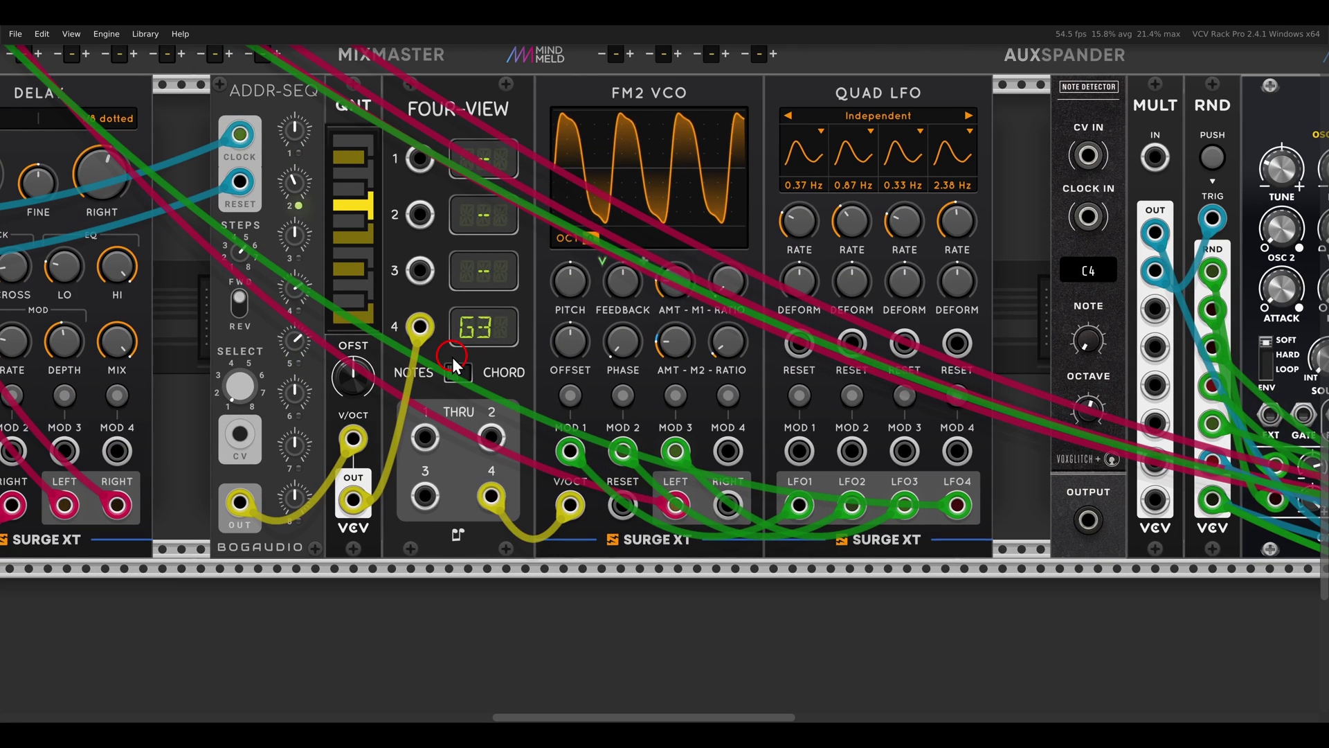
mouse_move(518, 288)
mouse_down()
mouse_move(424, 310)
mouse_move(522, 368)
mouse_move(517, 289)
mouse_up()
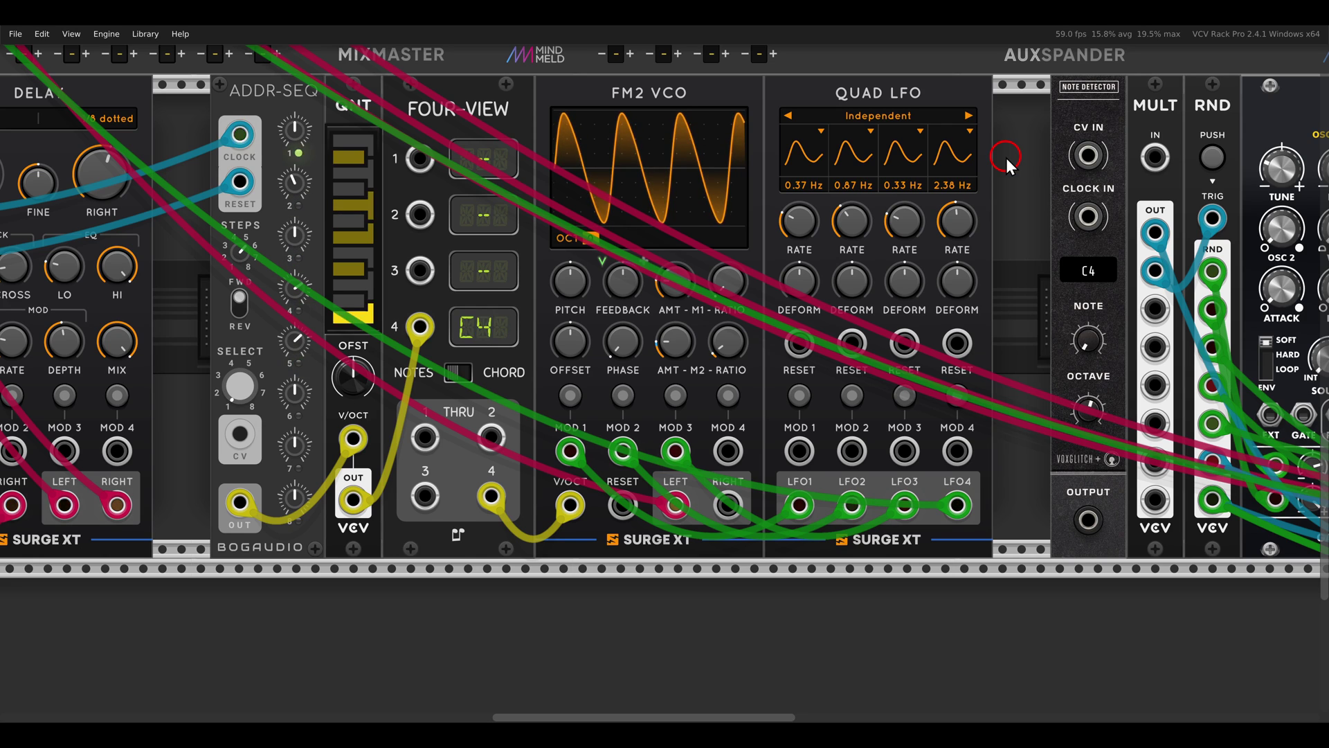
Set the Note Detector beside the Trummor² voice to the note G without a specific octave.
drag(1008, 223, 861, 230)
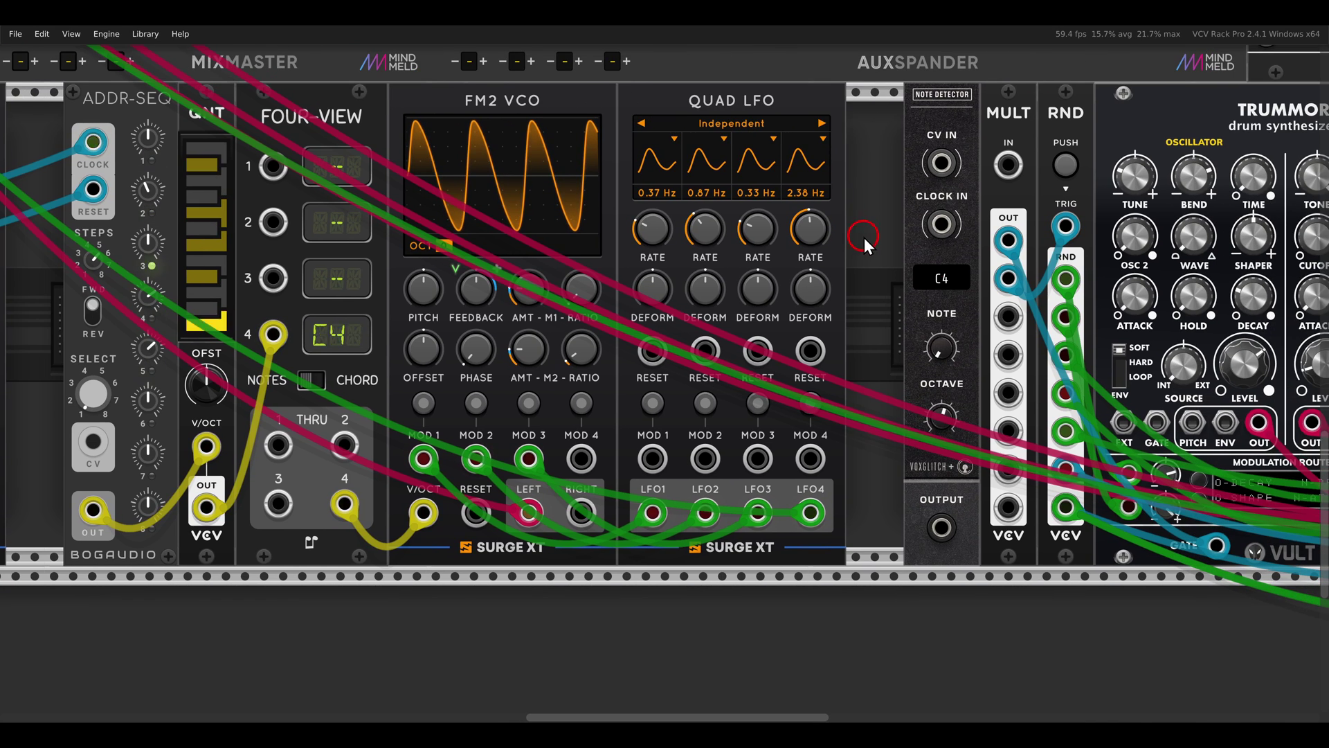
scroll(997, 338, up, 3)
drag(918, 362, 884, 205)
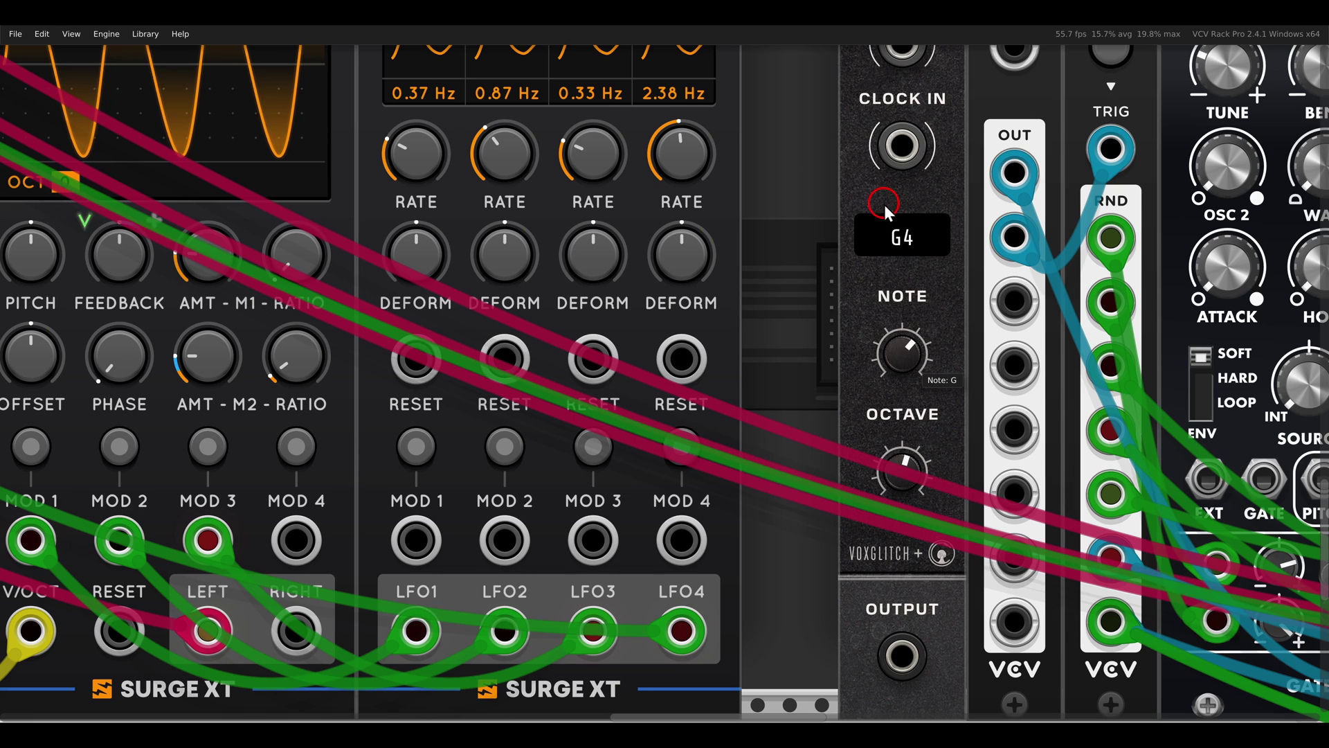
click(891, 471)
drag(891, 471, 905, 623)
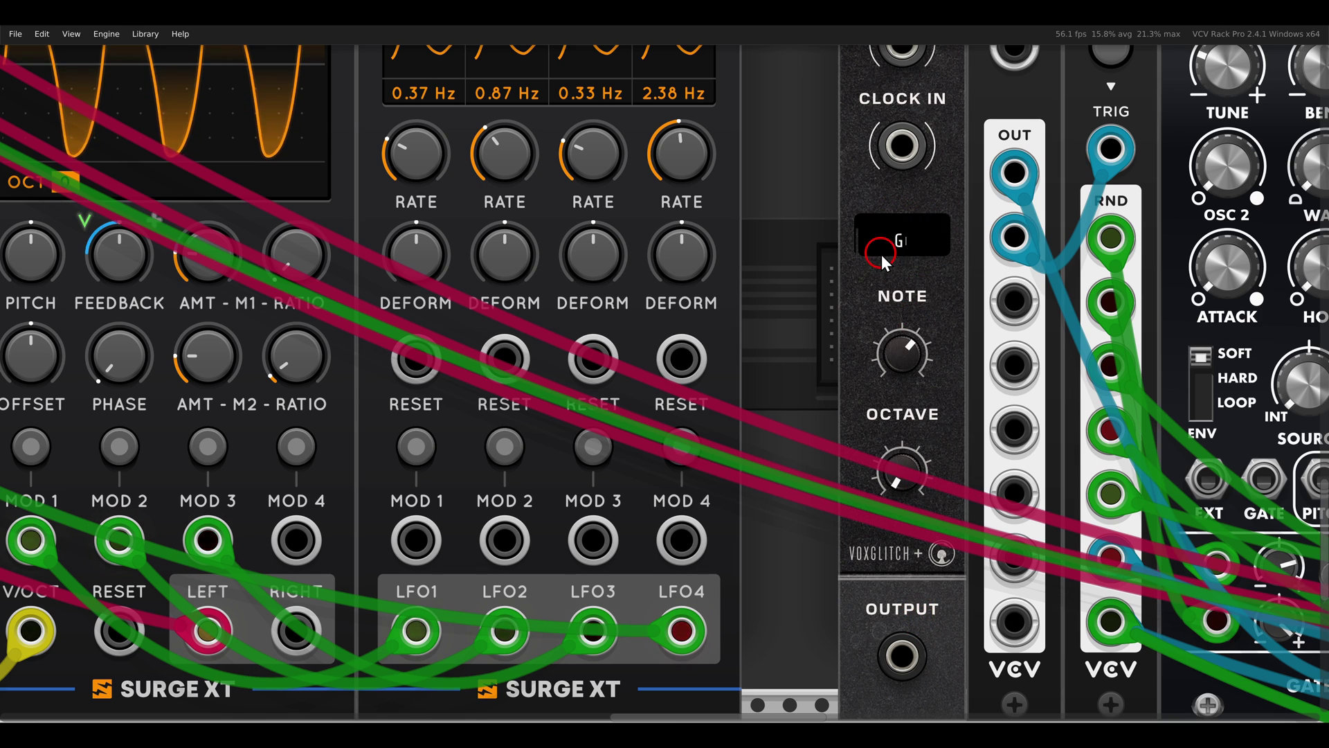
Patch Four-View thru output 4 to the G Note Detector's CV input, and its output to the MULT input feeding Trummor² and RND.
scroll(880, 253, down, 2)
drag(884, 275, 903, 290)
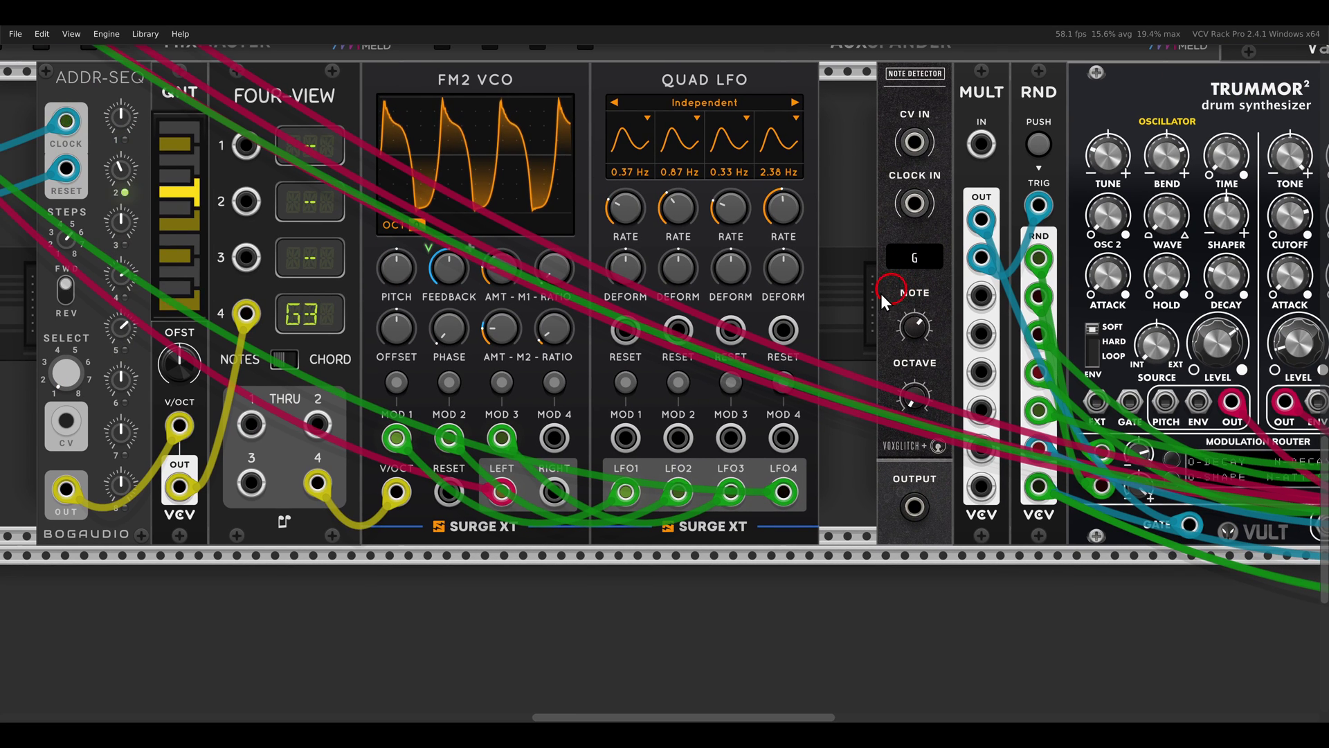
drag(310, 485, 916, 156)
drag(914, 506, 984, 158)
scroll(888, 286, down, 3)
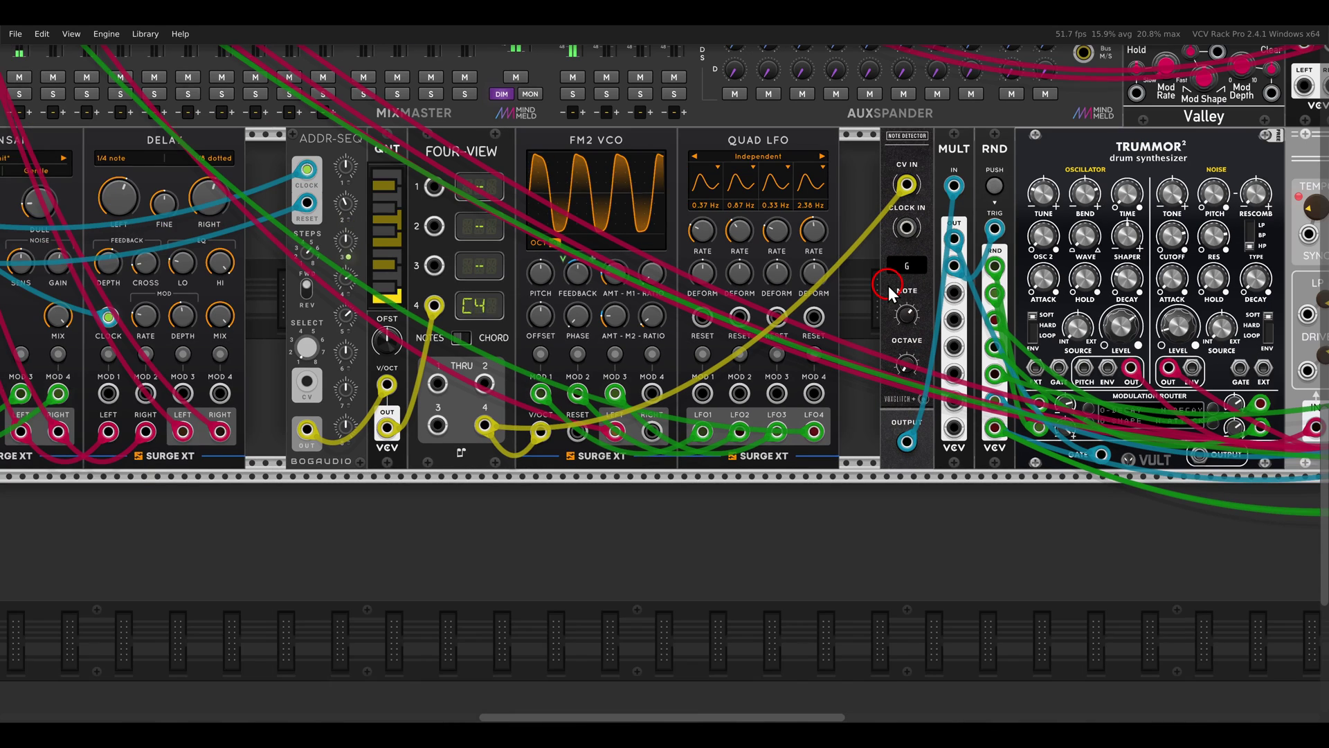
drag(887, 285, 622, 310)
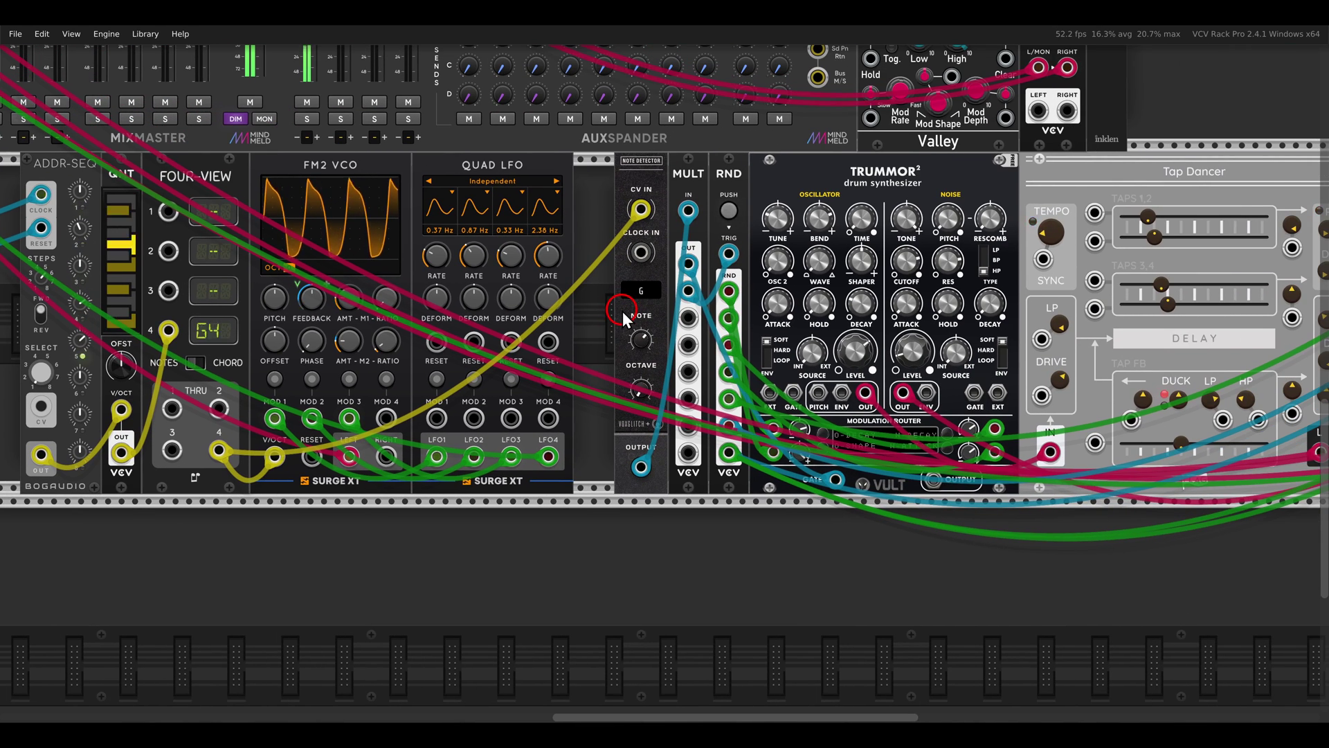
Look over the Prob-Key sequencer and Dark Energy oscillator patch, and unmute the DARK channel on the mixer.
scroll(622, 311, down, 4)
drag(621, 310, 763, 452)
scroll(753, 407, down, 4)
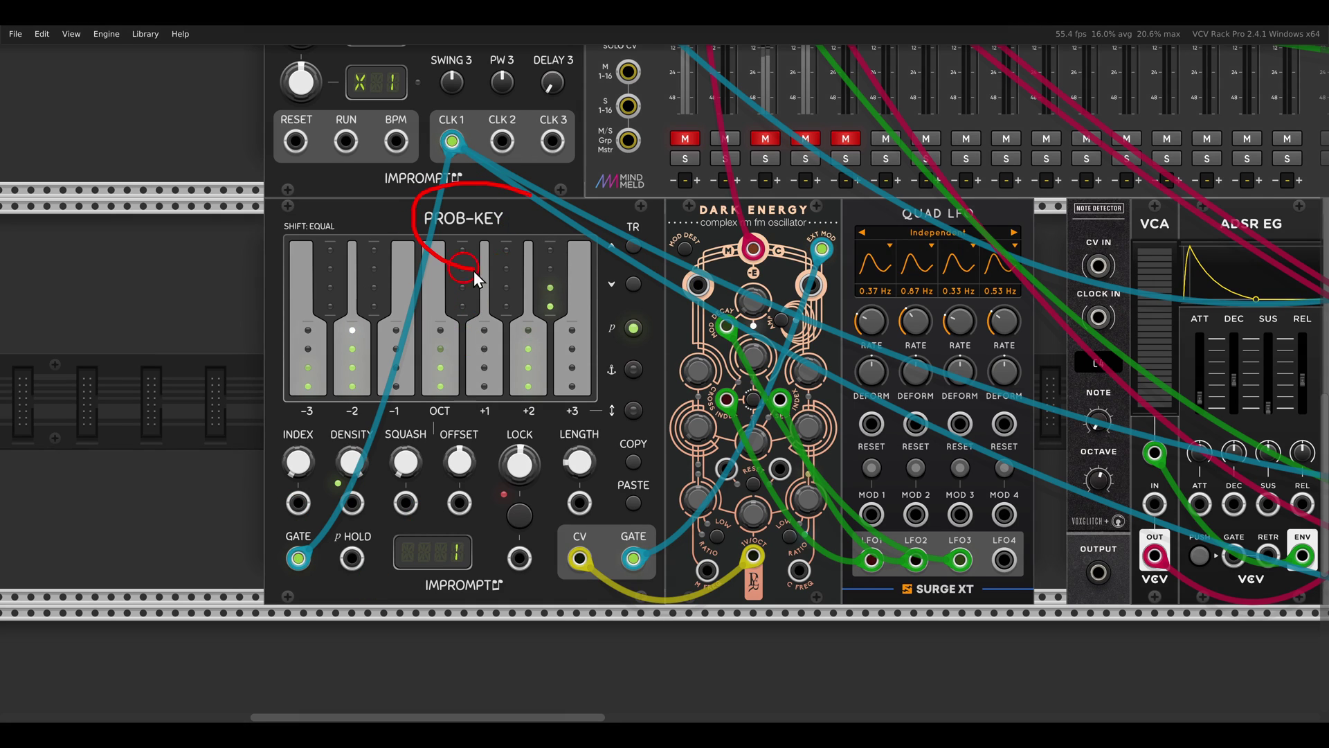
drag(474, 271, 518, 189)
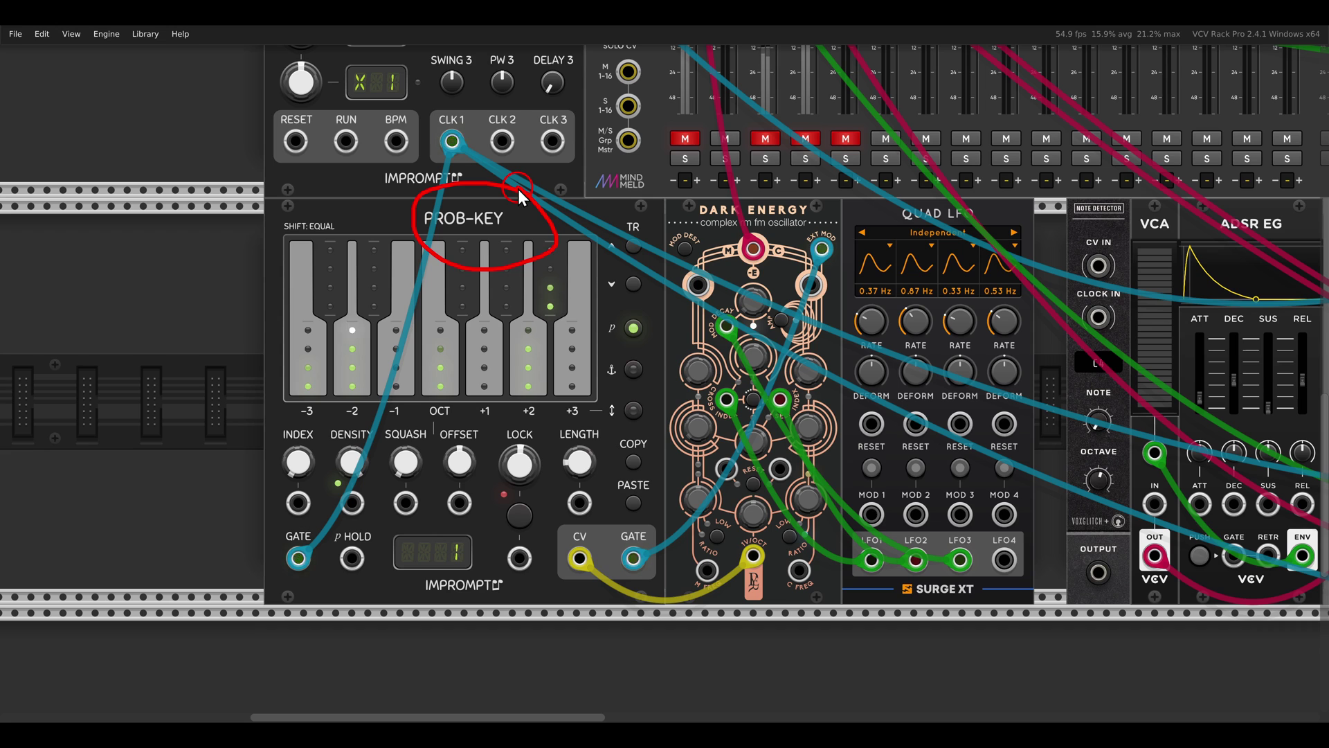
mouse_move(817, 197)
mouse_down()
mouse_move(736, 190)
mouse_move(819, 199)
mouse_up()
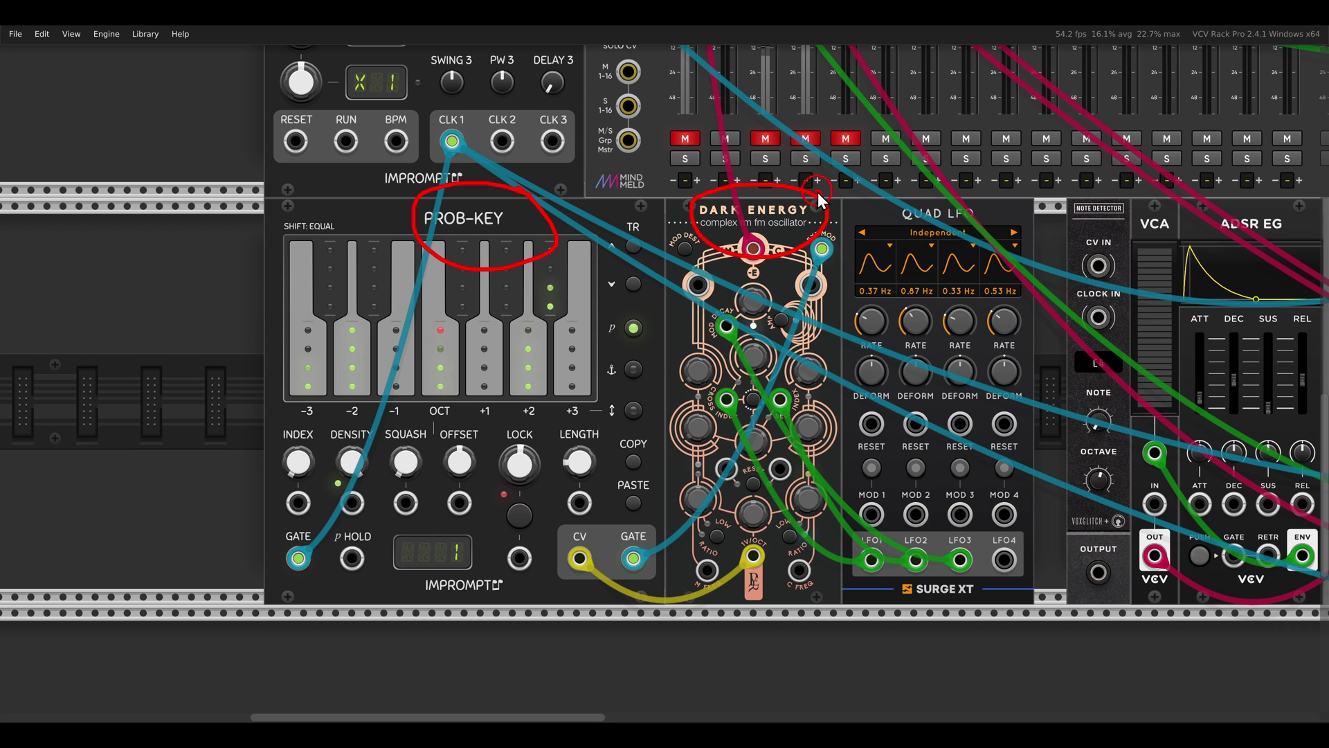
click(685, 139)
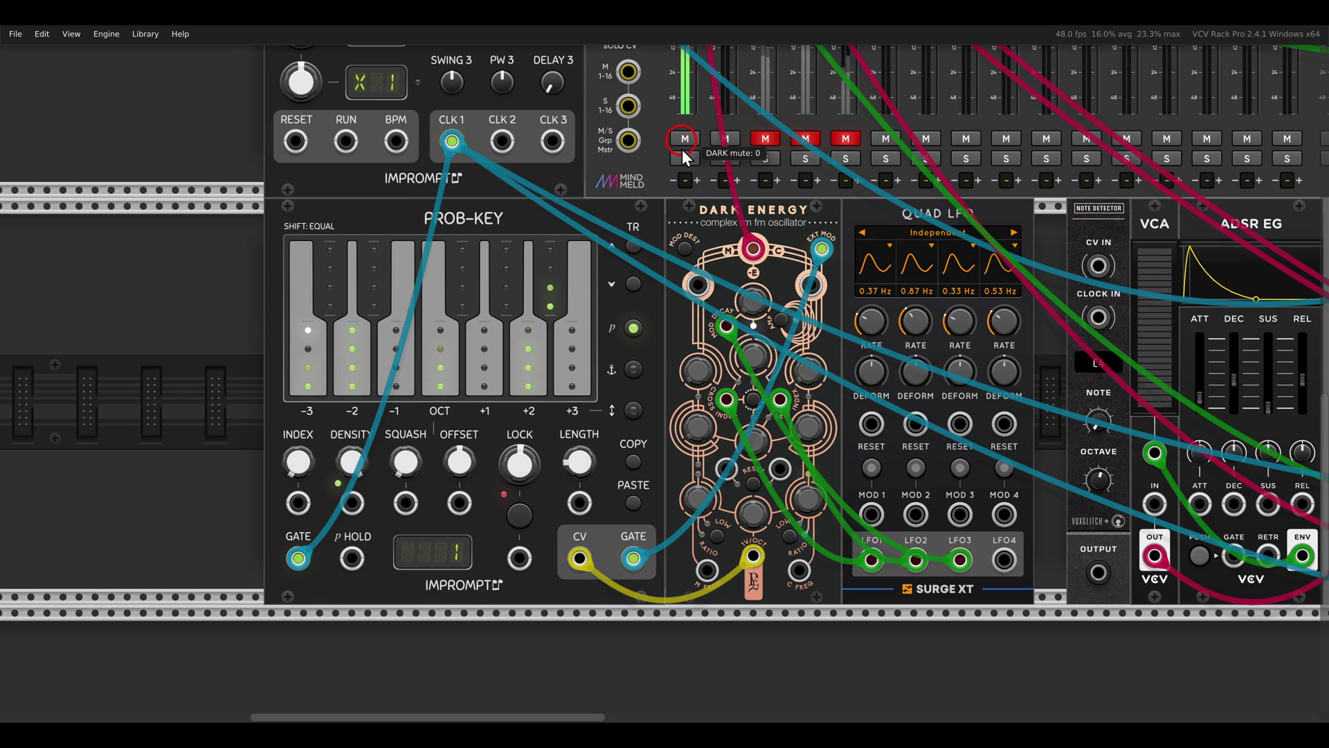
Inspect which keys of the Prob-Key have note probabilities set.
scroll(691, 330, down, 1)
scroll(691, 330, left, 2)
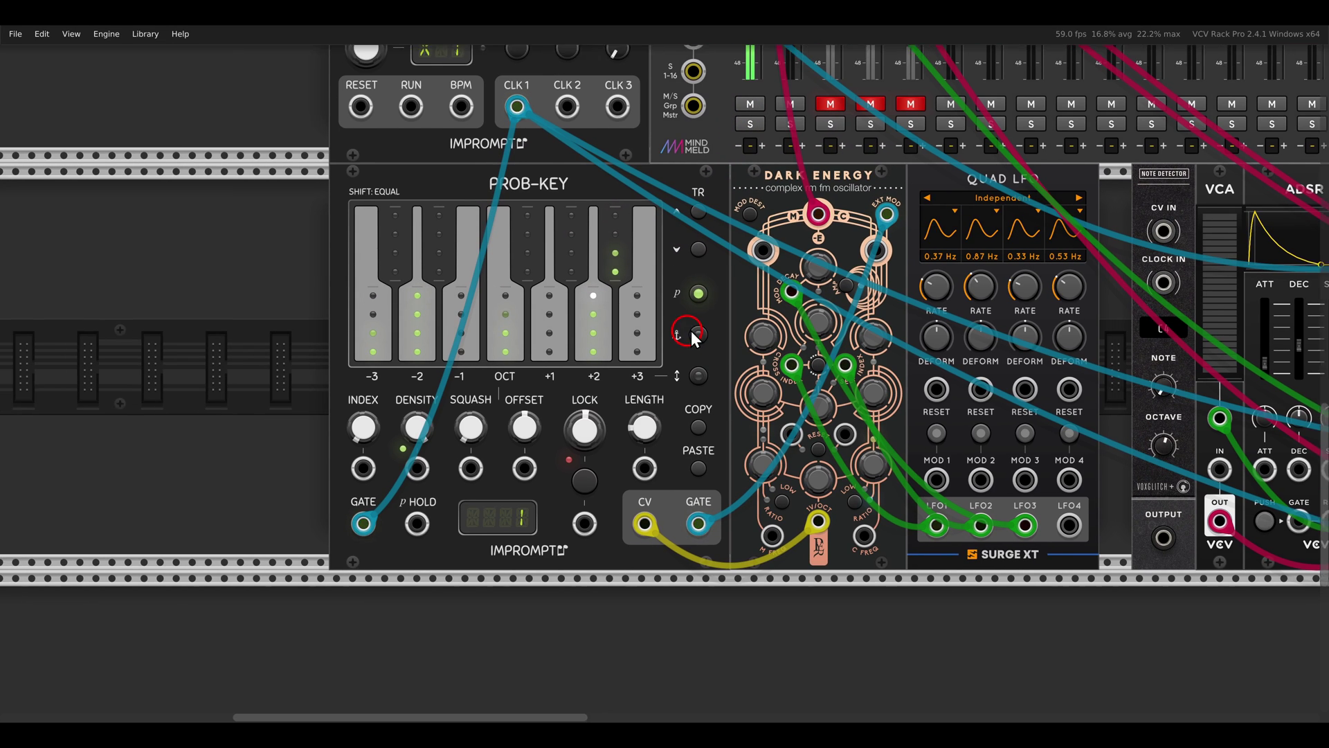
scroll(519, 330, up, 2)
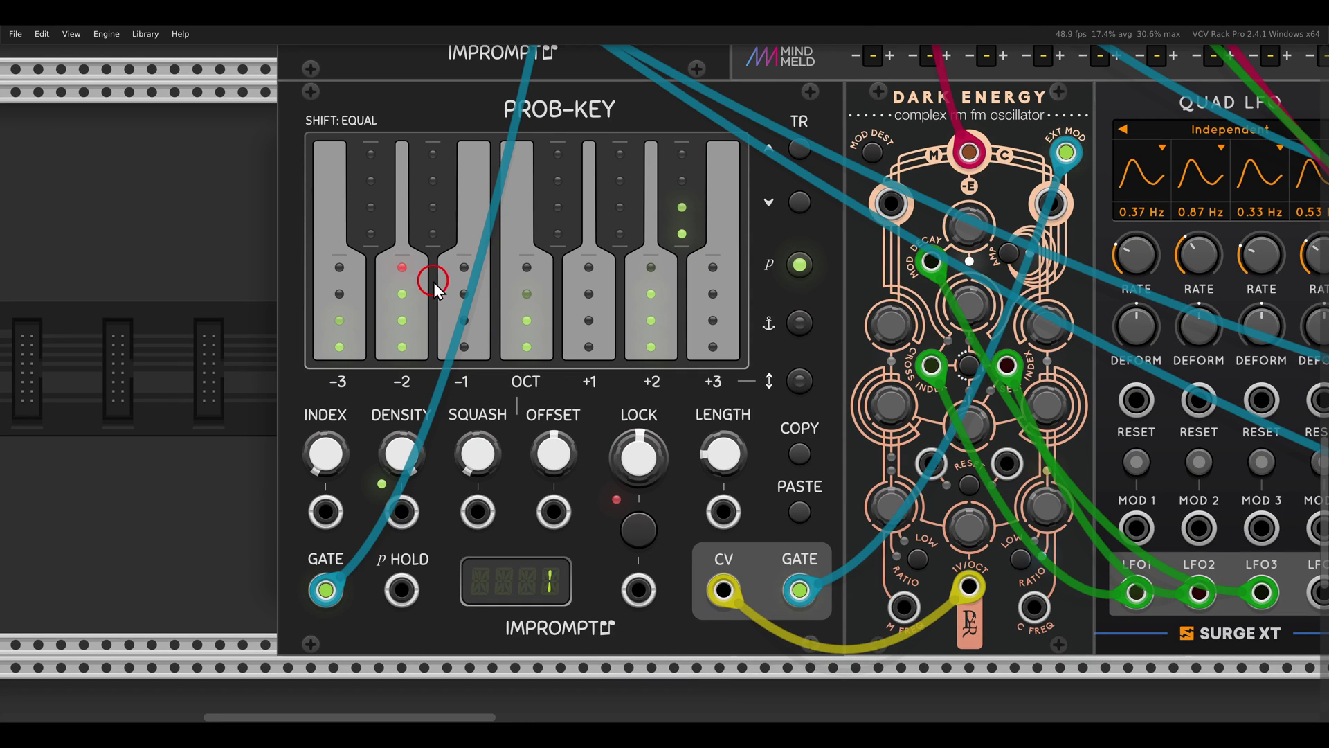
mouse_move(429, 250)
mouse_down()
mouse_move(322, 311)
mouse_move(432, 249)
mouse_up()
mouse_move(687, 263)
mouse_down()
mouse_move(567, 386)
mouse_move(684, 276)
mouse_up()
mouse_move(720, 181)
mouse_down()
mouse_move(648, 239)
mouse_move(723, 179)
mouse_up()
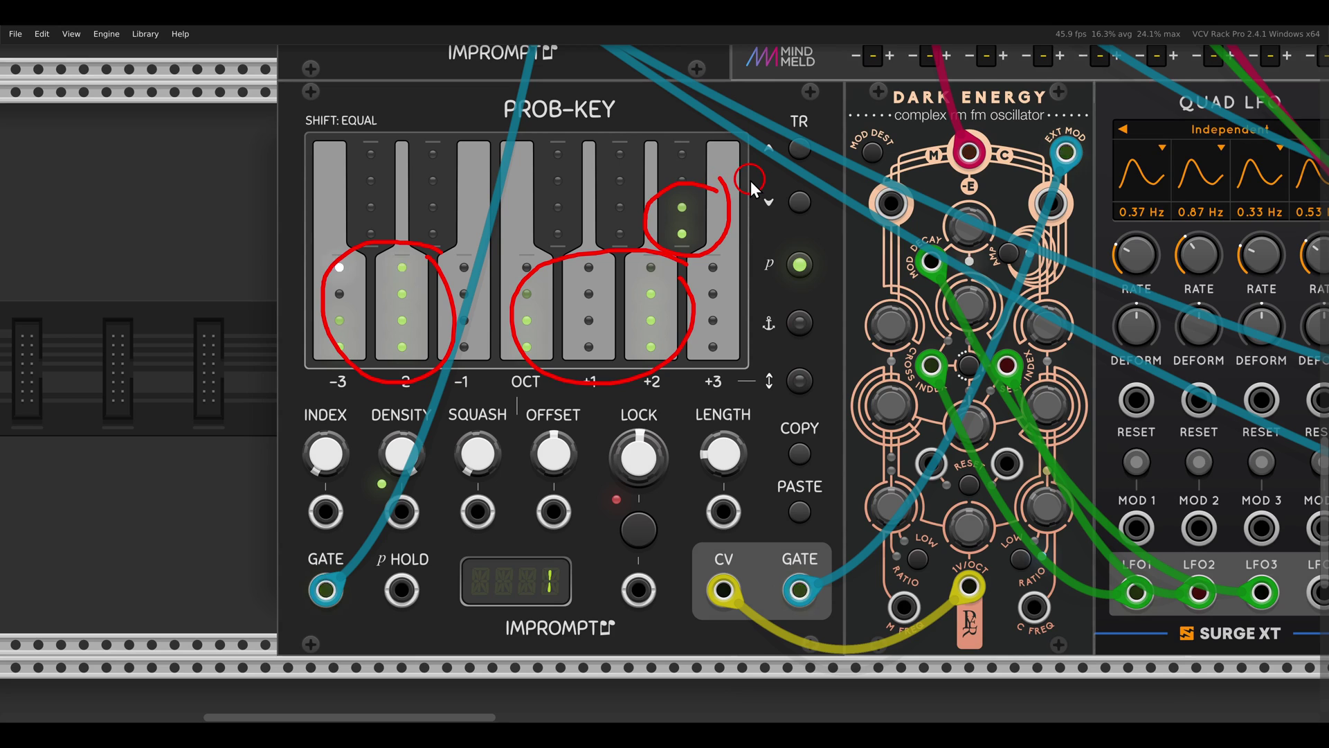
key(Escape)
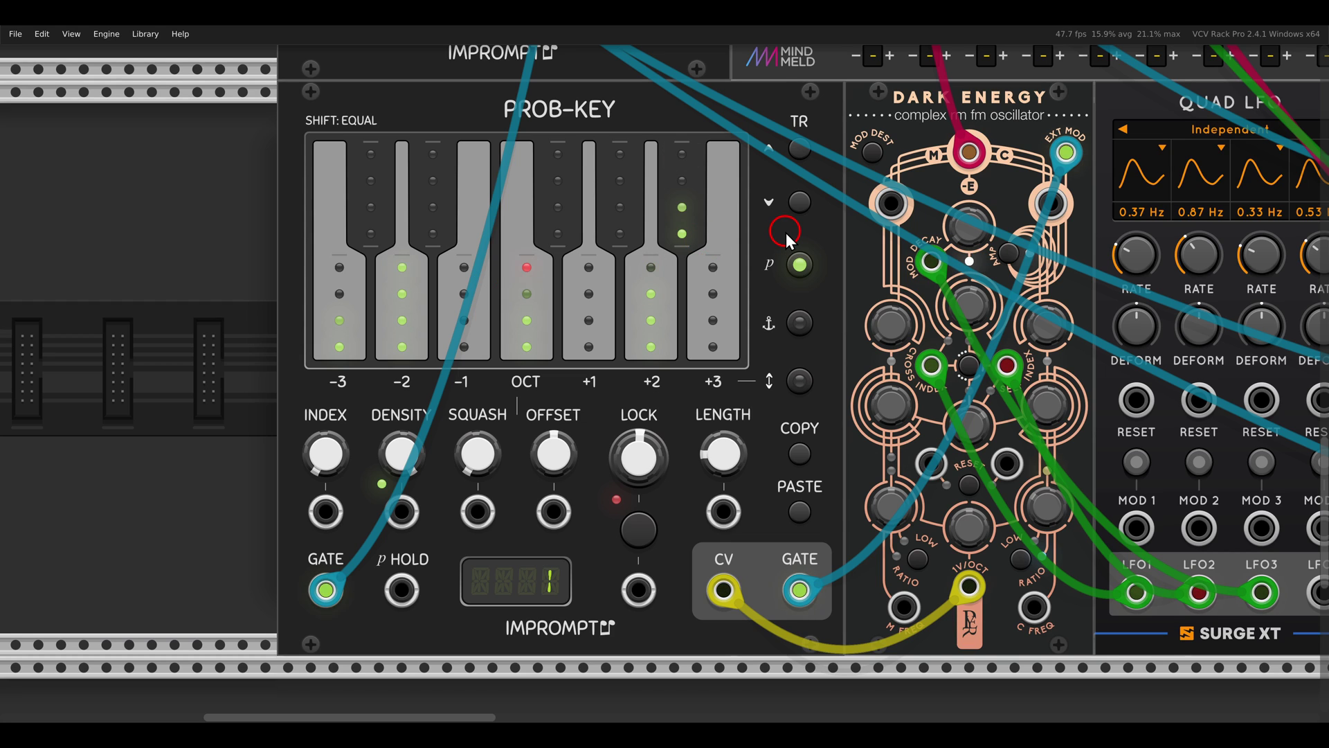
Branch the Dark Energy oscillator's audio output to the input of the VCA ahead of the Prince of Perception delay.
scroll(787, 233, down, 2)
drag(820, 243, 378, 251)
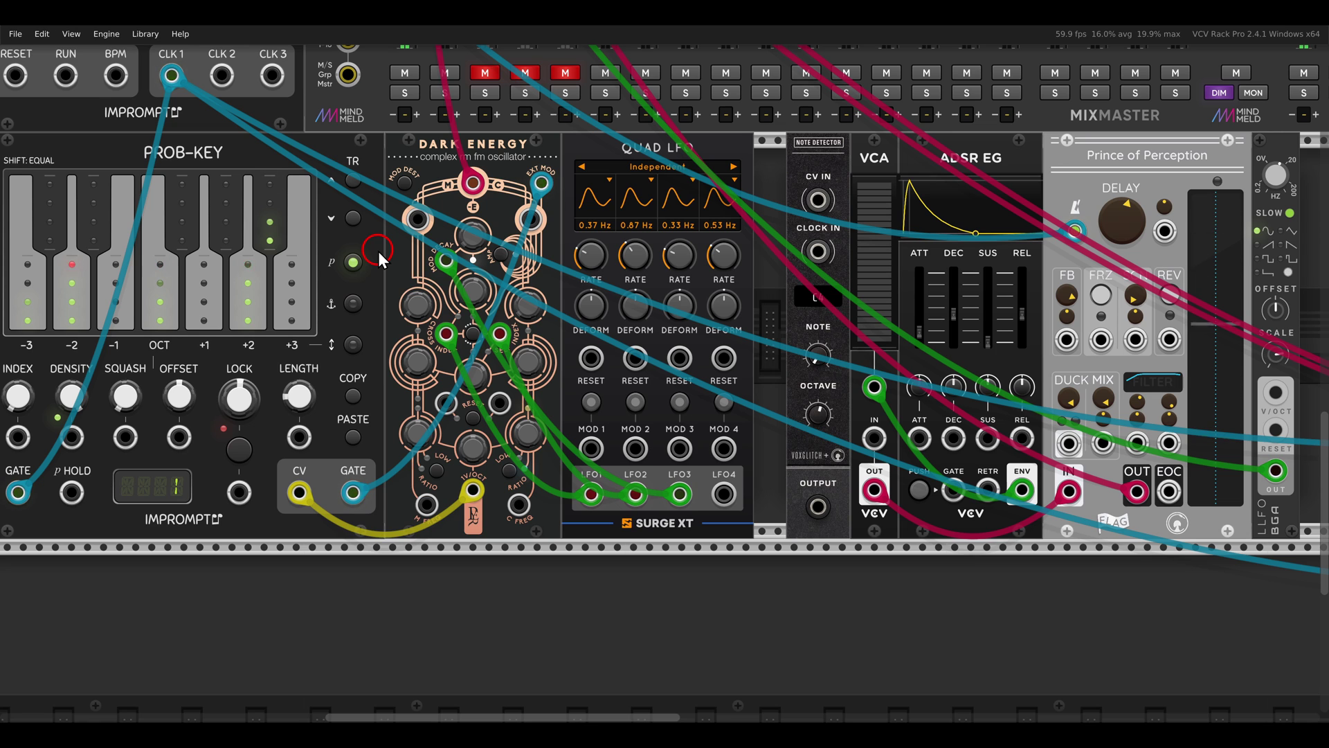
drag(473, 183, 875, 437)
scroll(875, 438, up, 2)
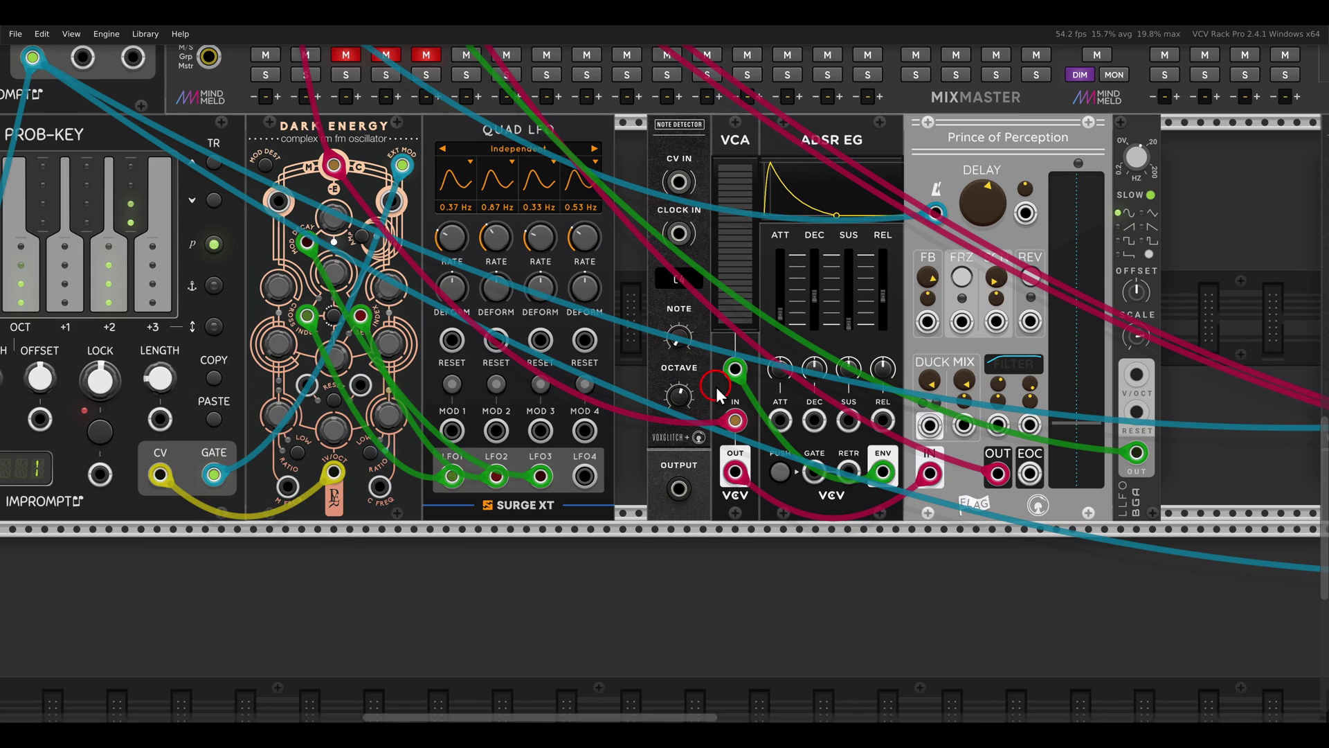
Set the Note Detector beside the VCA to the note F without a specific octave.
scroll(778, 379, up, 1)
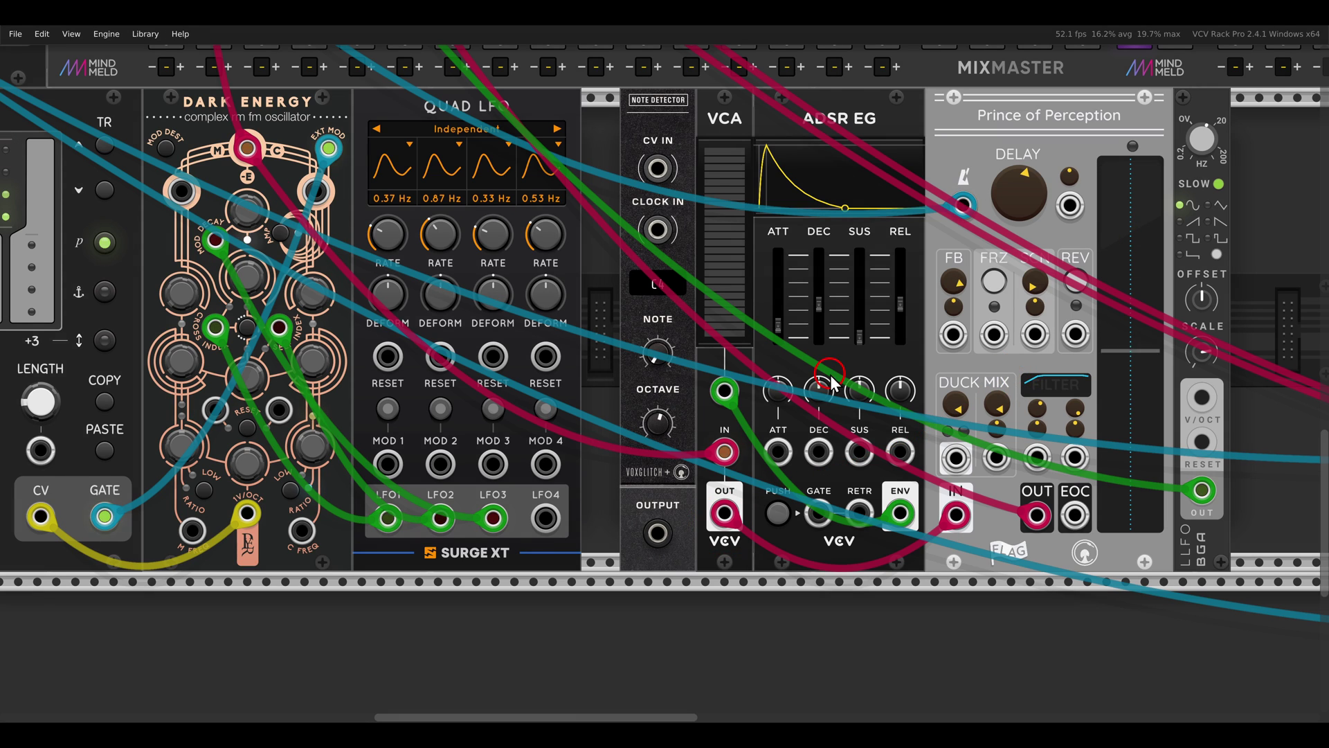
scroll(661, 363, up, 3)
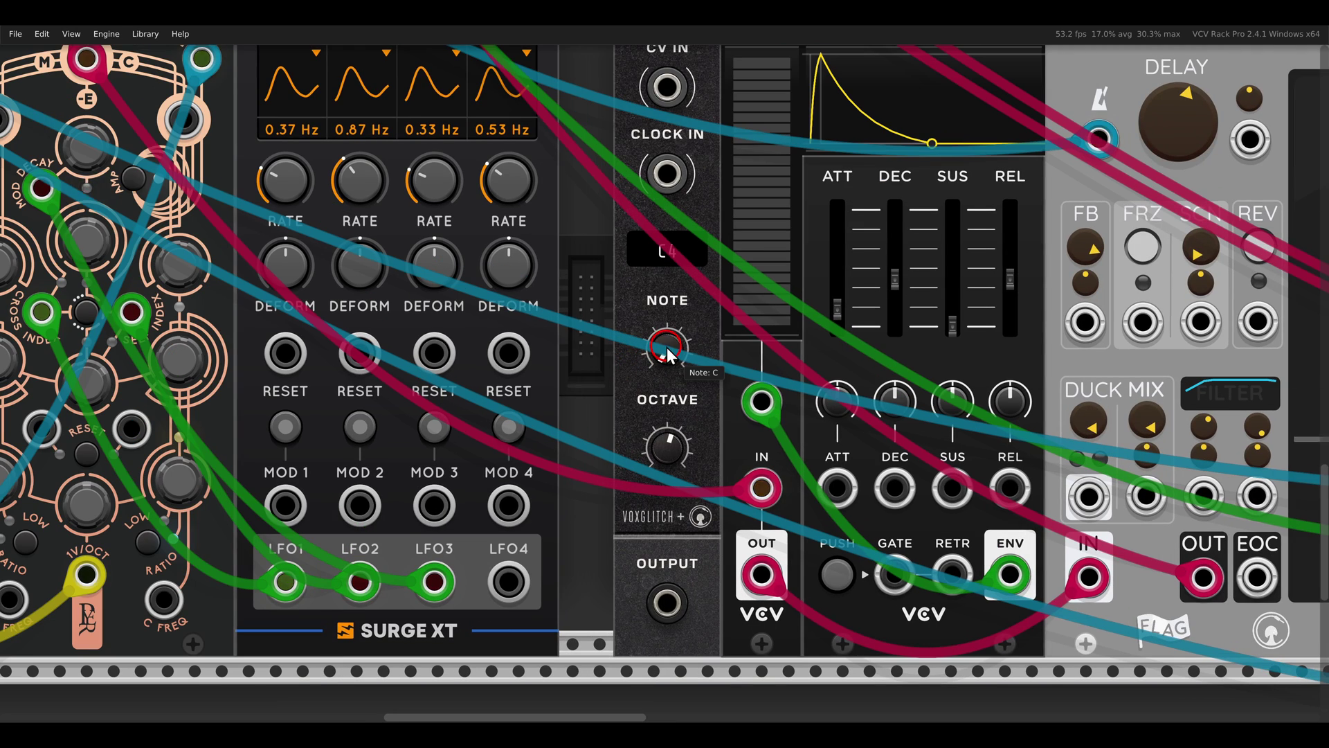
drag(667, 347, 665, 253)
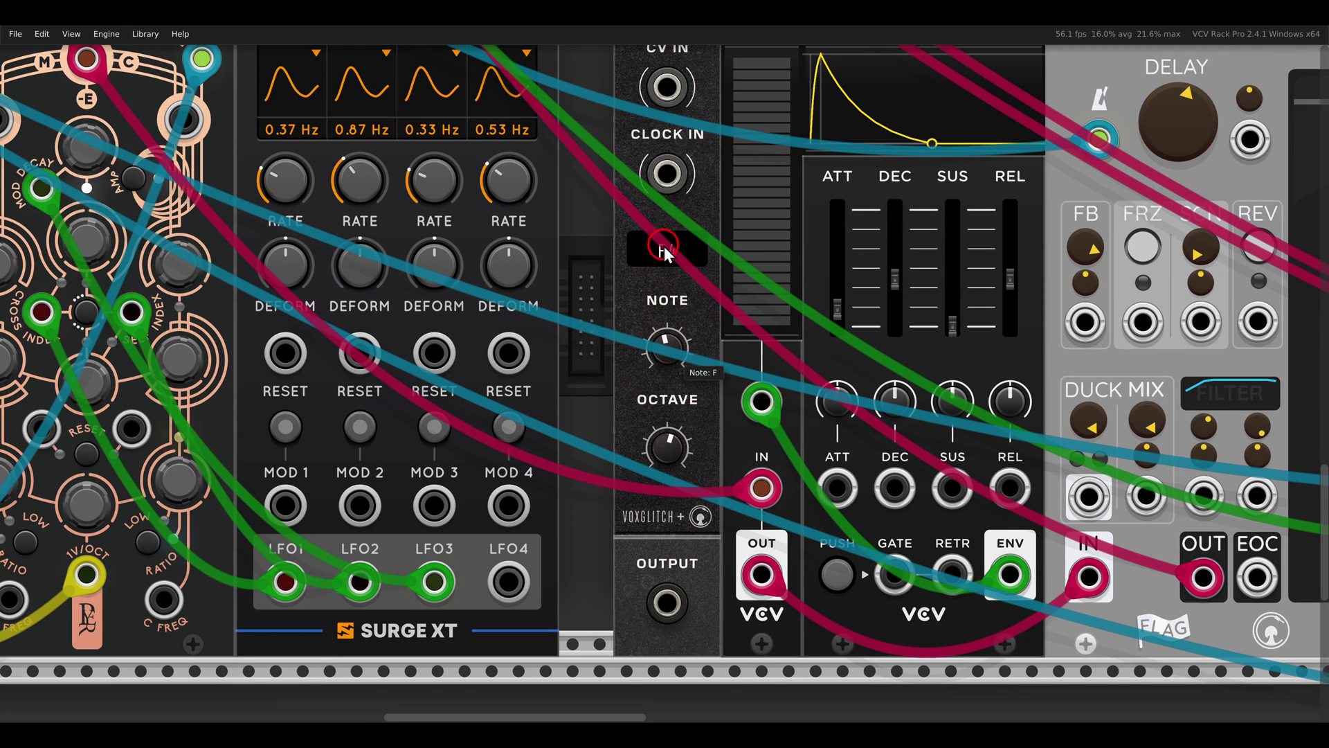
drag(666, 451, 684, 576)
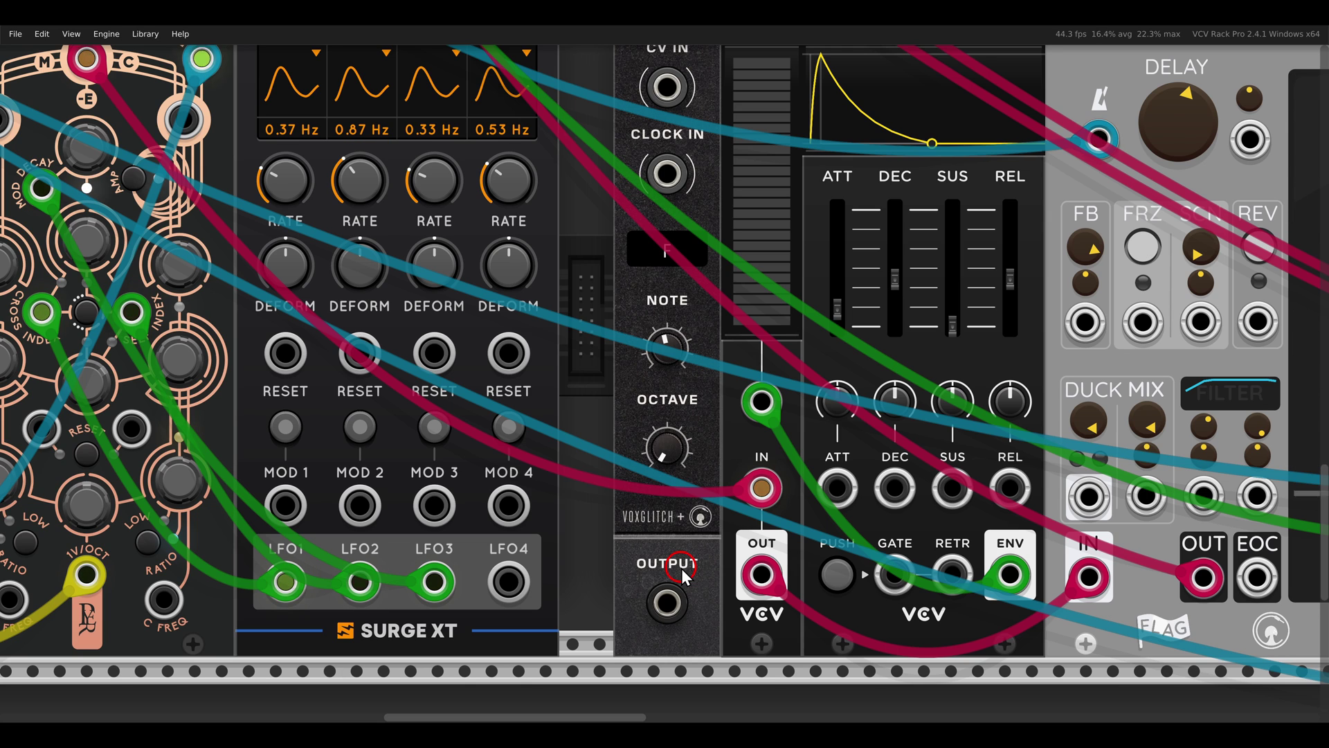
Branch the Prob-Key CV output to the F Note Detector's CV input, and connect the detector's output to the ADSR EG gate.
scroll(668, 388, down, 3)
scroll(734, 369, up, 2)
scroll(734, 369, down, 1)
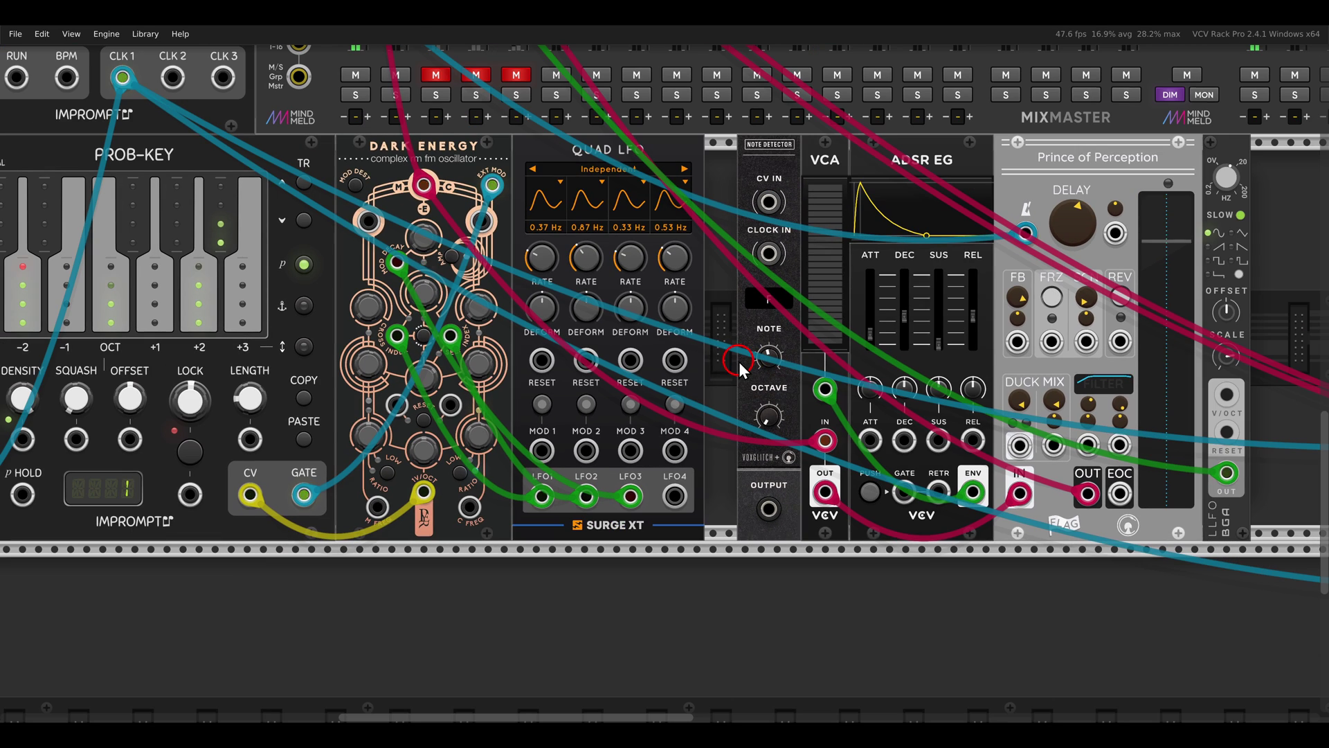
drag(423, 493, 770, 207)
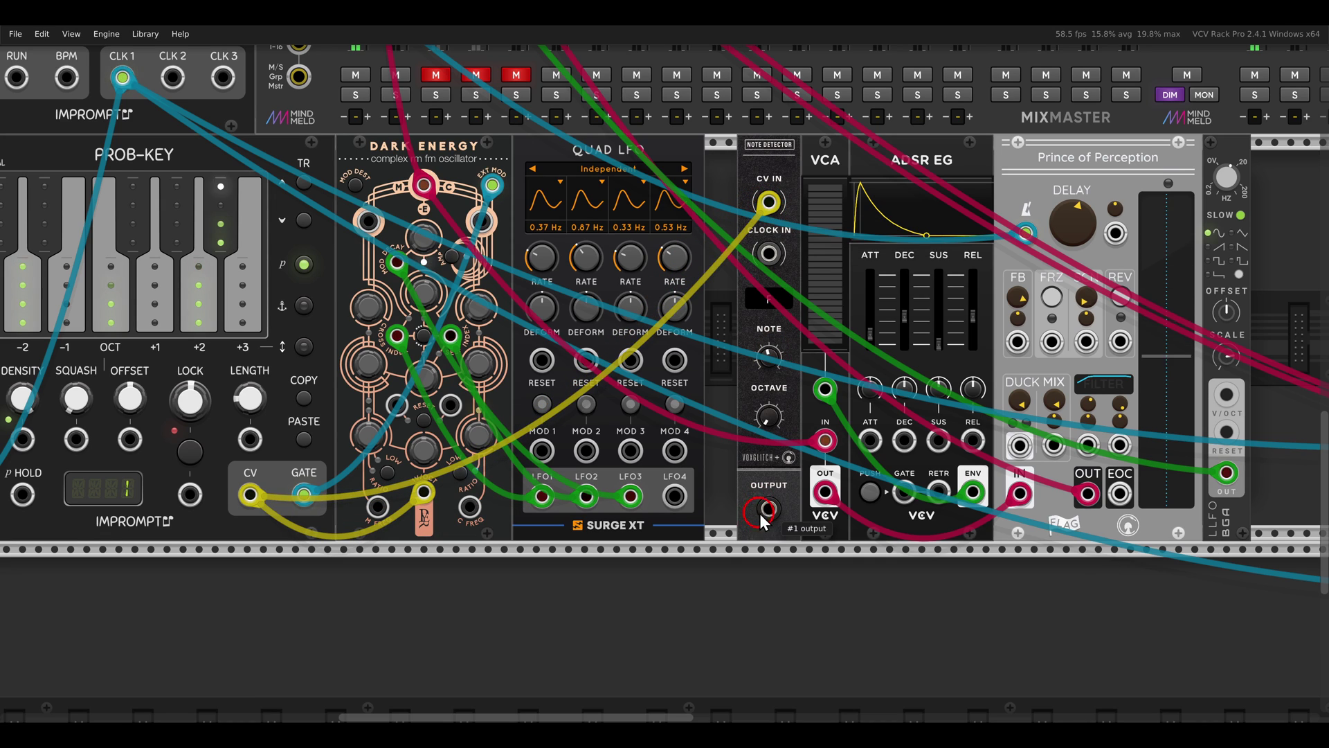
drag(768, 509, 905, 504)
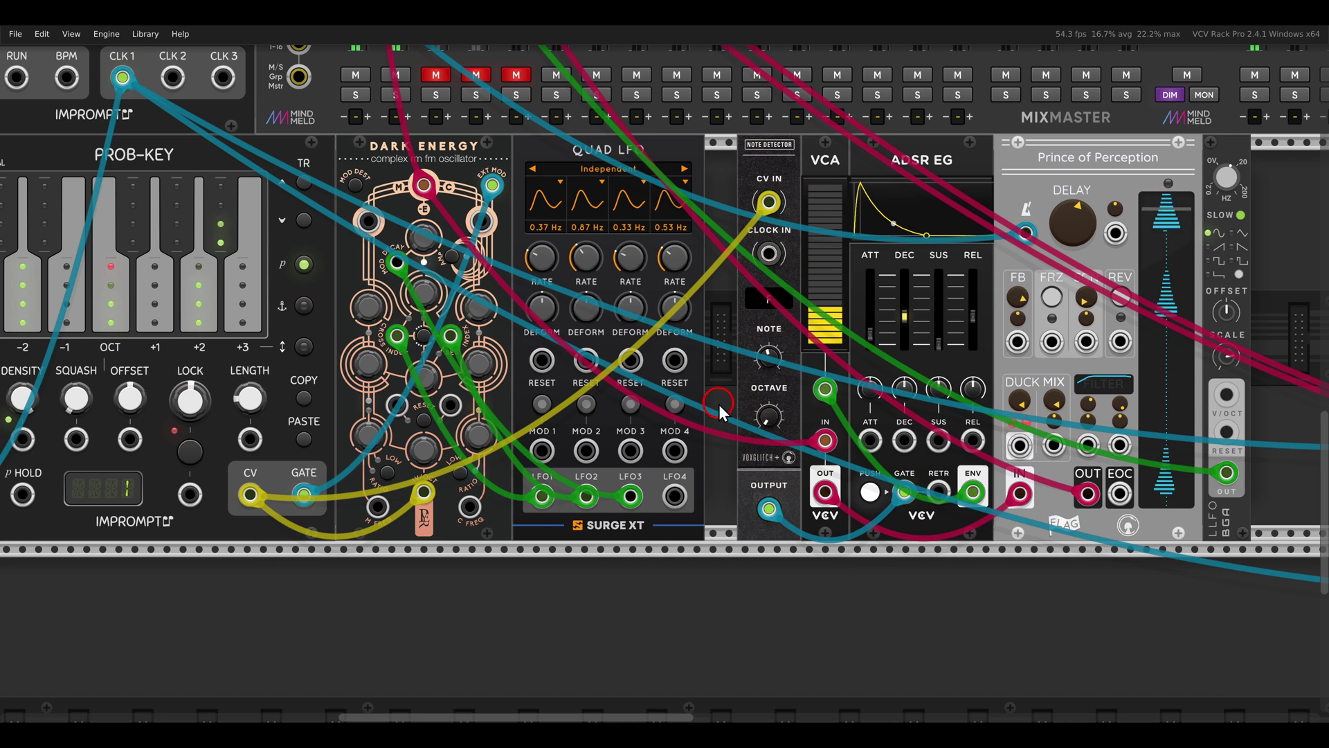
Examine how the Prob-Key's F notes trigger the envelope and send sound through the delay to the DLAY channel.
scroll(729, 397, down, 3)
scroll(757, 389, up, 1)
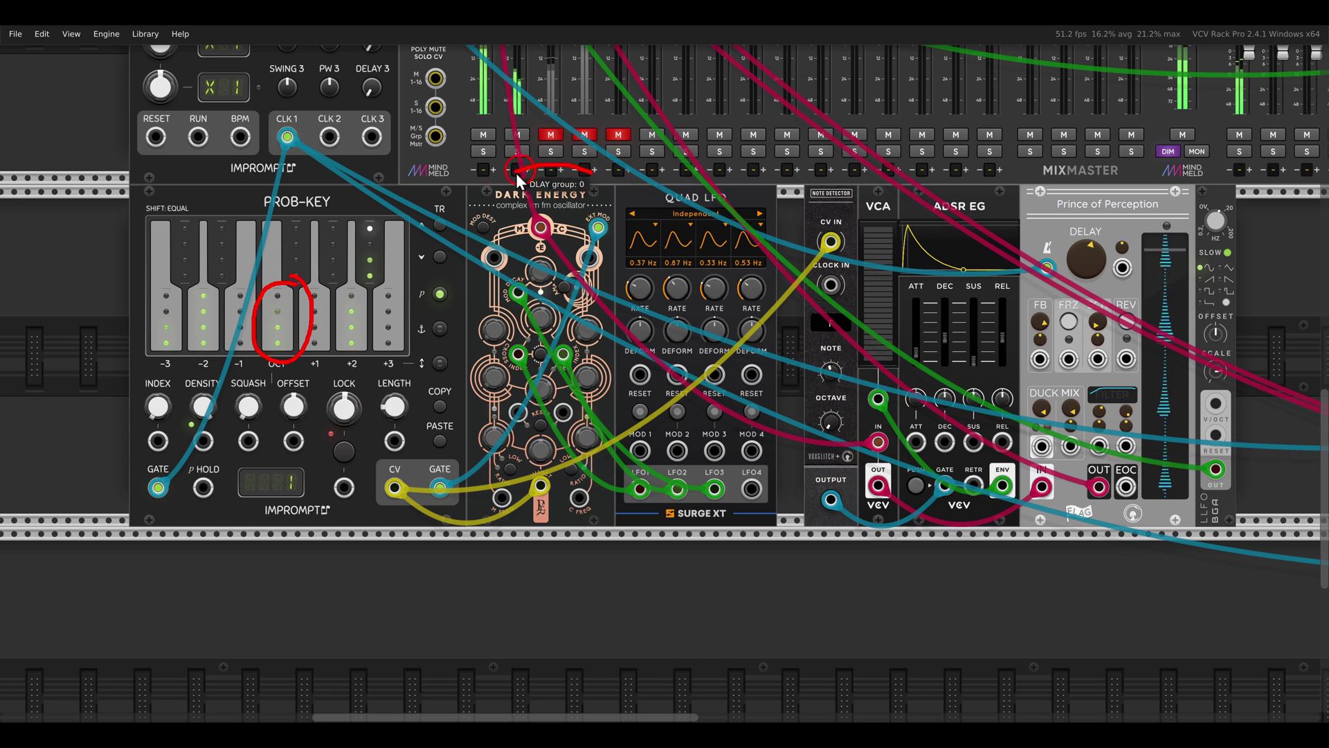
mouse_move(600, 181)
mouse_down()
mouse_move(1038, 229)
mouse_move(1022, 242)
mouse_up()
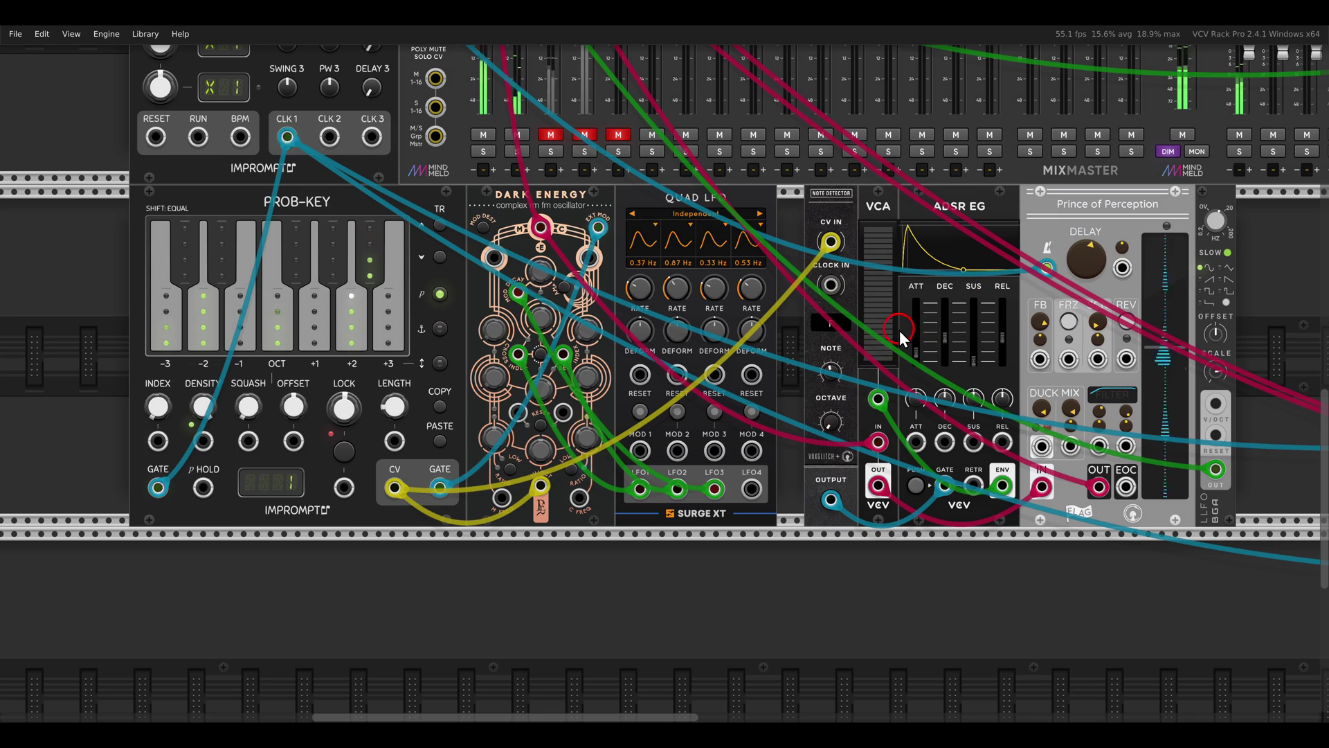
Check the F Note Detector's output mode and trigger length options.
scroll(898, 330, up, 5)
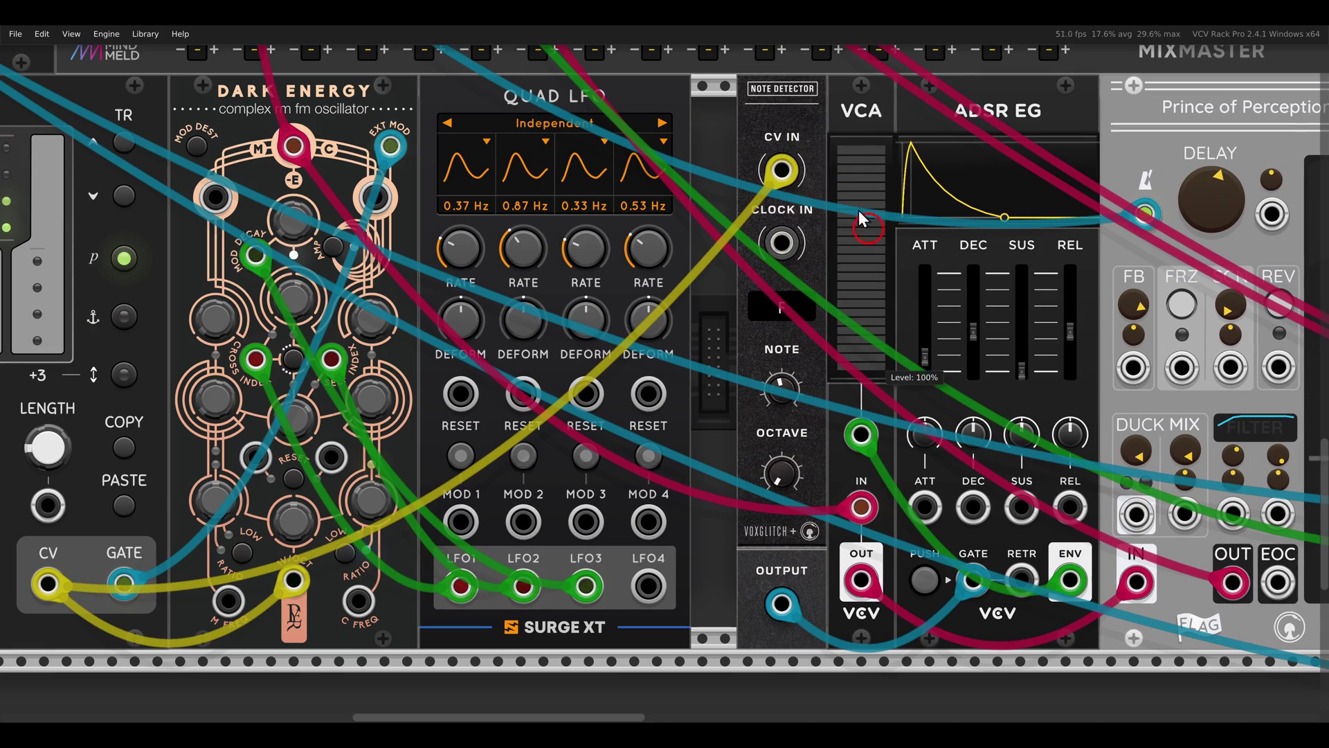
right_click(794, 102)
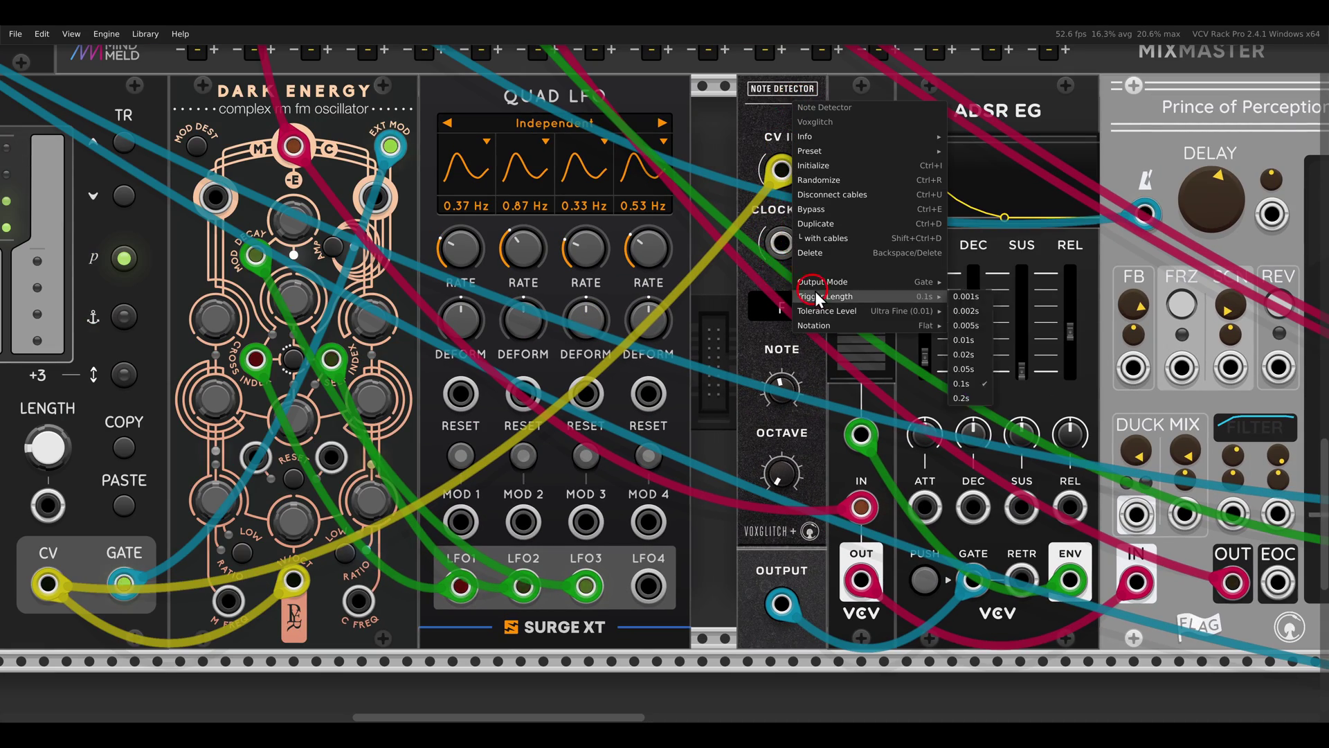
mouse_move(846, 283)
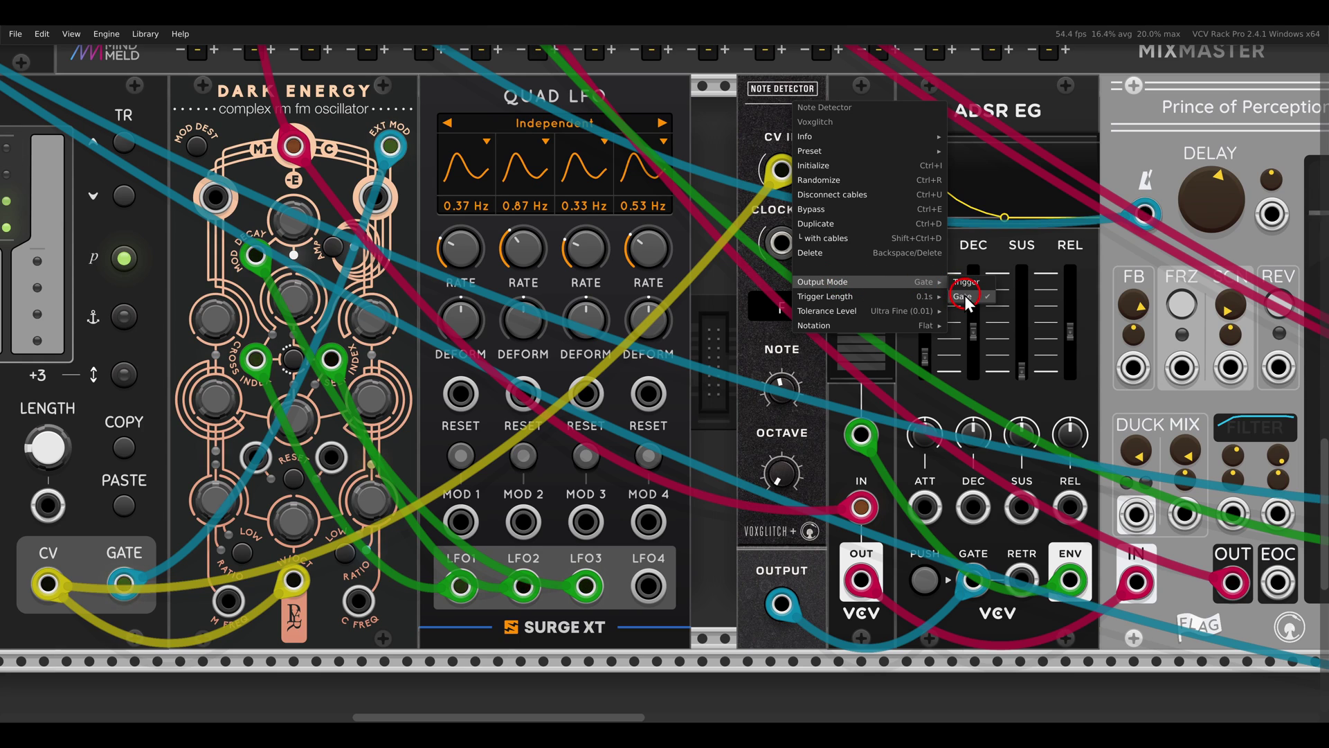
mouse_move(916, 298)
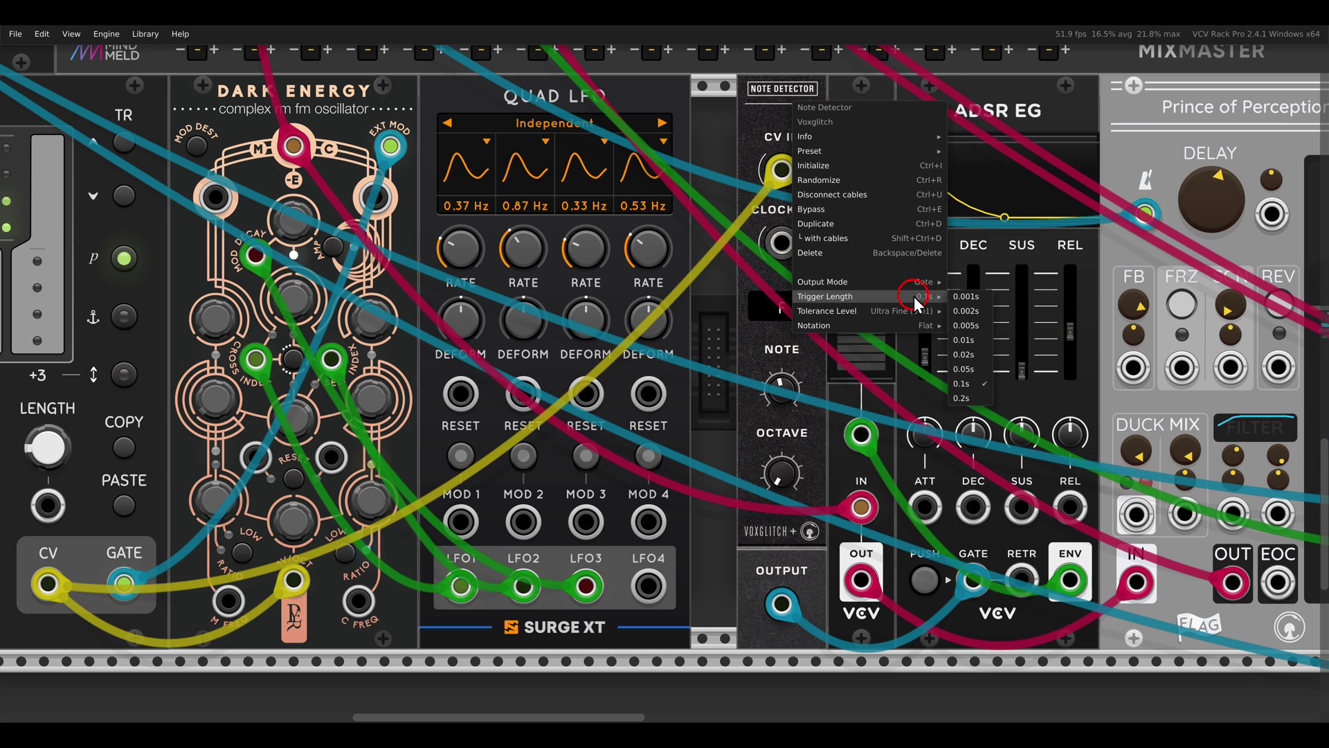
click(753, 116)
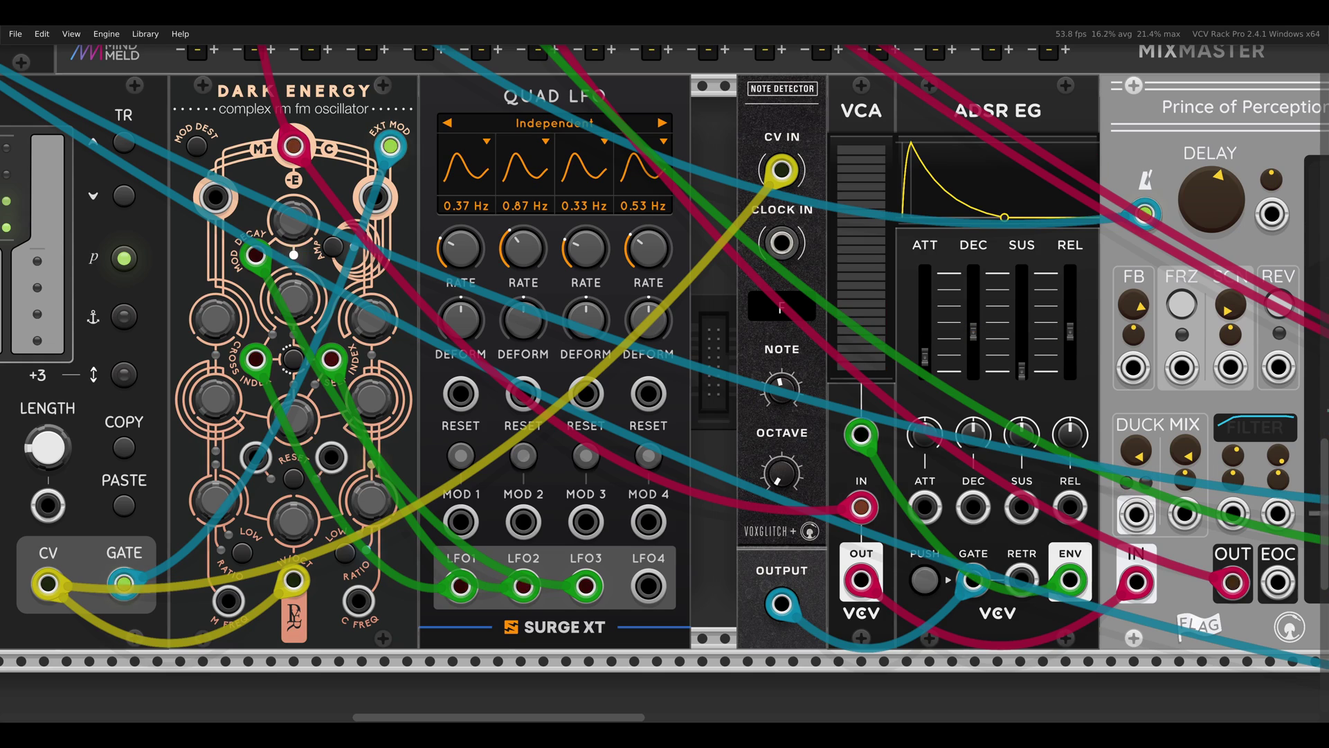
Examine the D Note Detector, its output to the ADDR-SEQ clock, and the Classic VCO and Waveshaper voice the sequencer plays.
scroll(954, 239, down, 2)
drag(977, 253, 151, 288)
drag(740, 315, 520, 305)
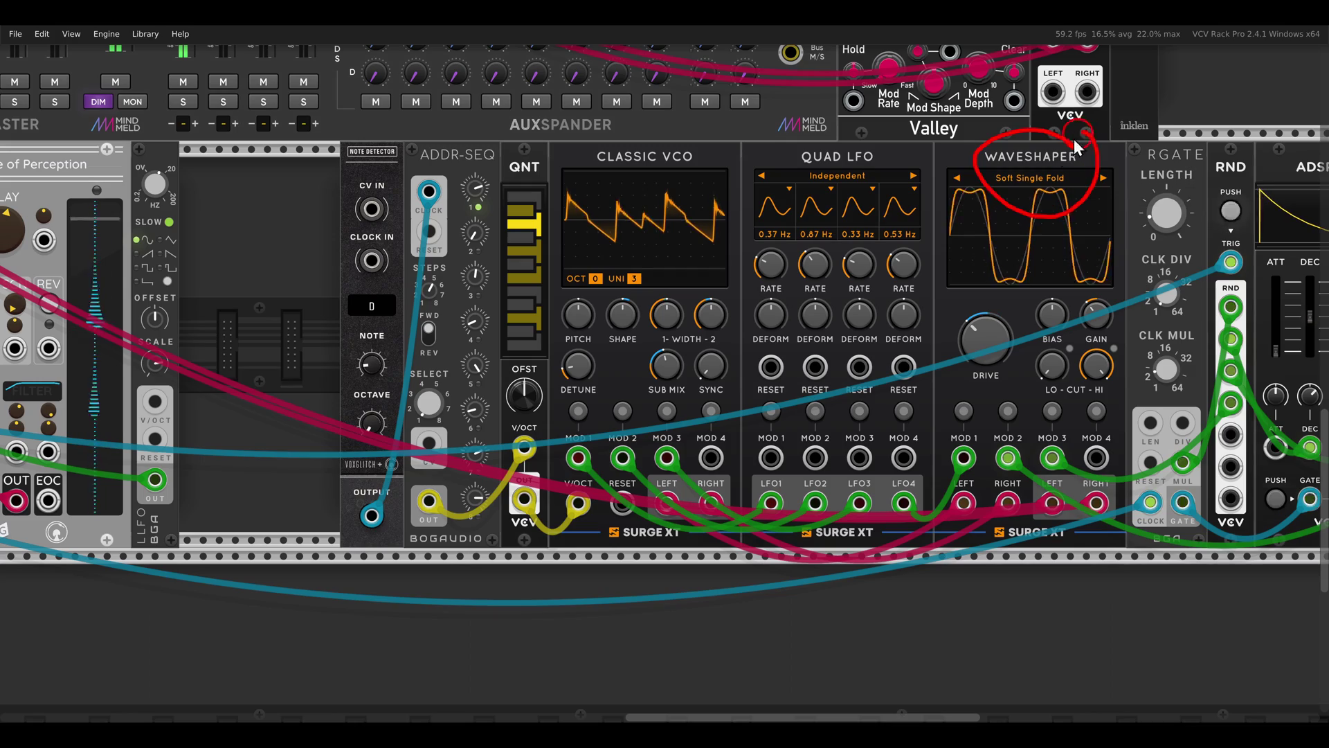
scroll(267, 260, down, 1)
drag(267, 260, 936, 304)
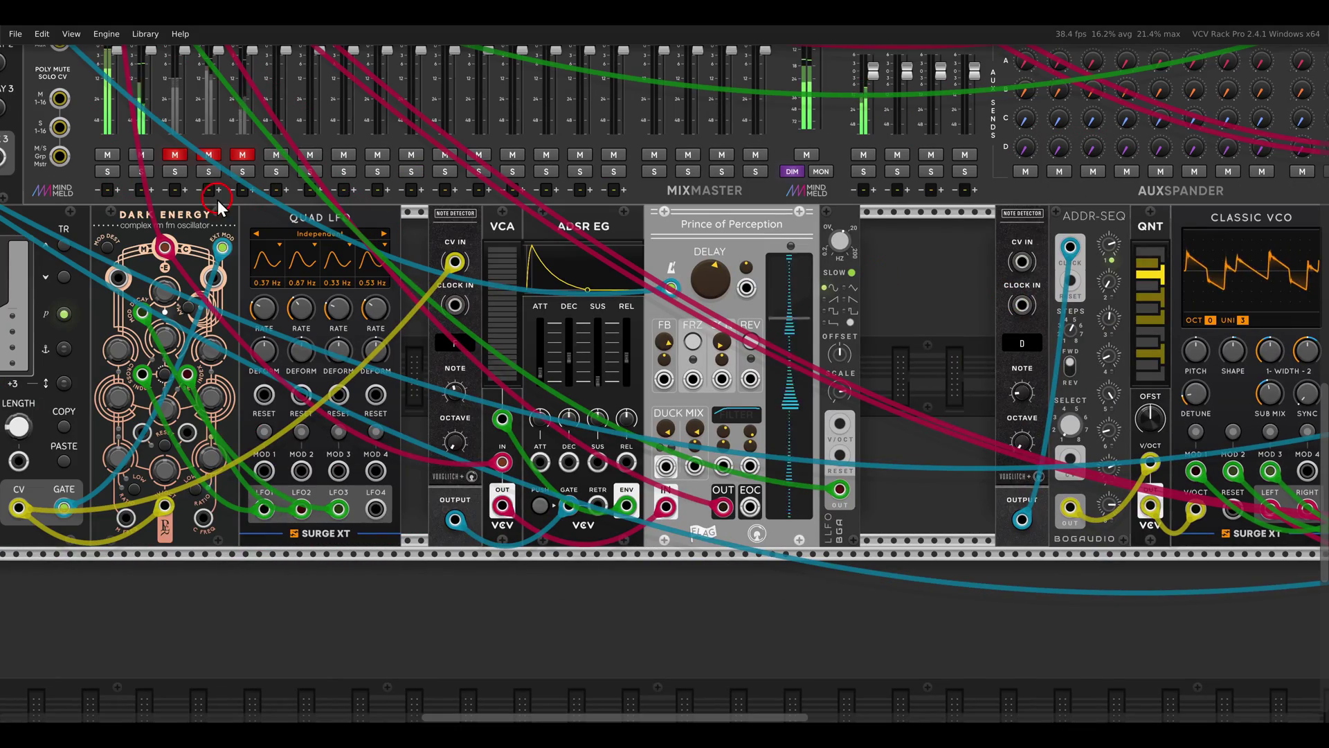
drag(979, 388, 603, 371)
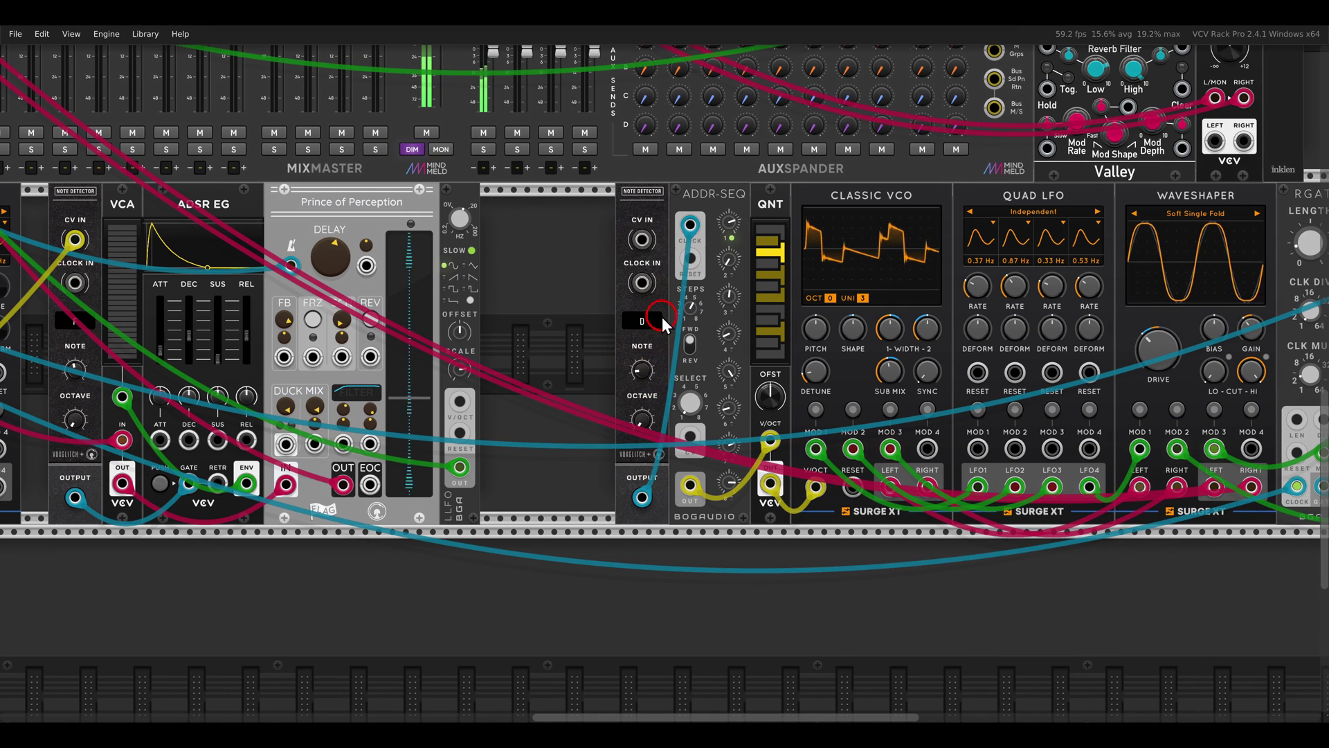
drag(625, 331, 657, 305)
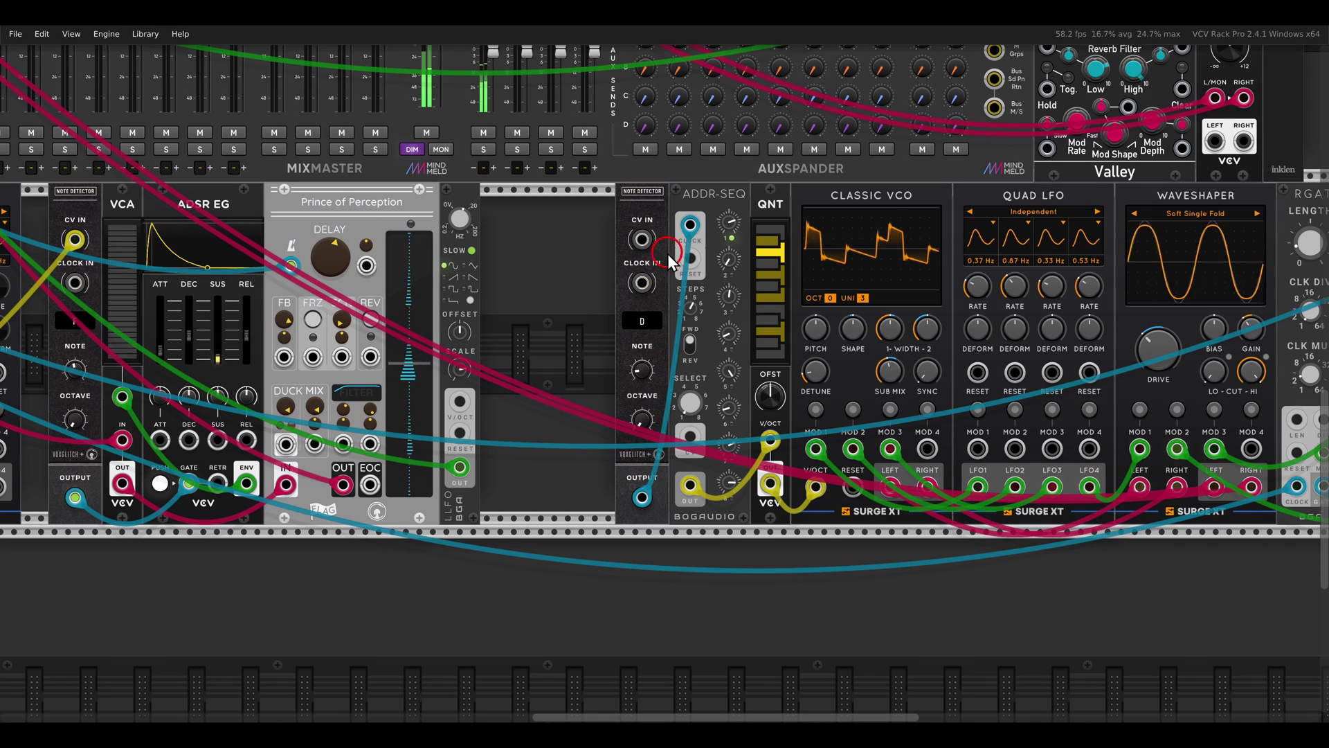
drag(701, 229, 691, 234)
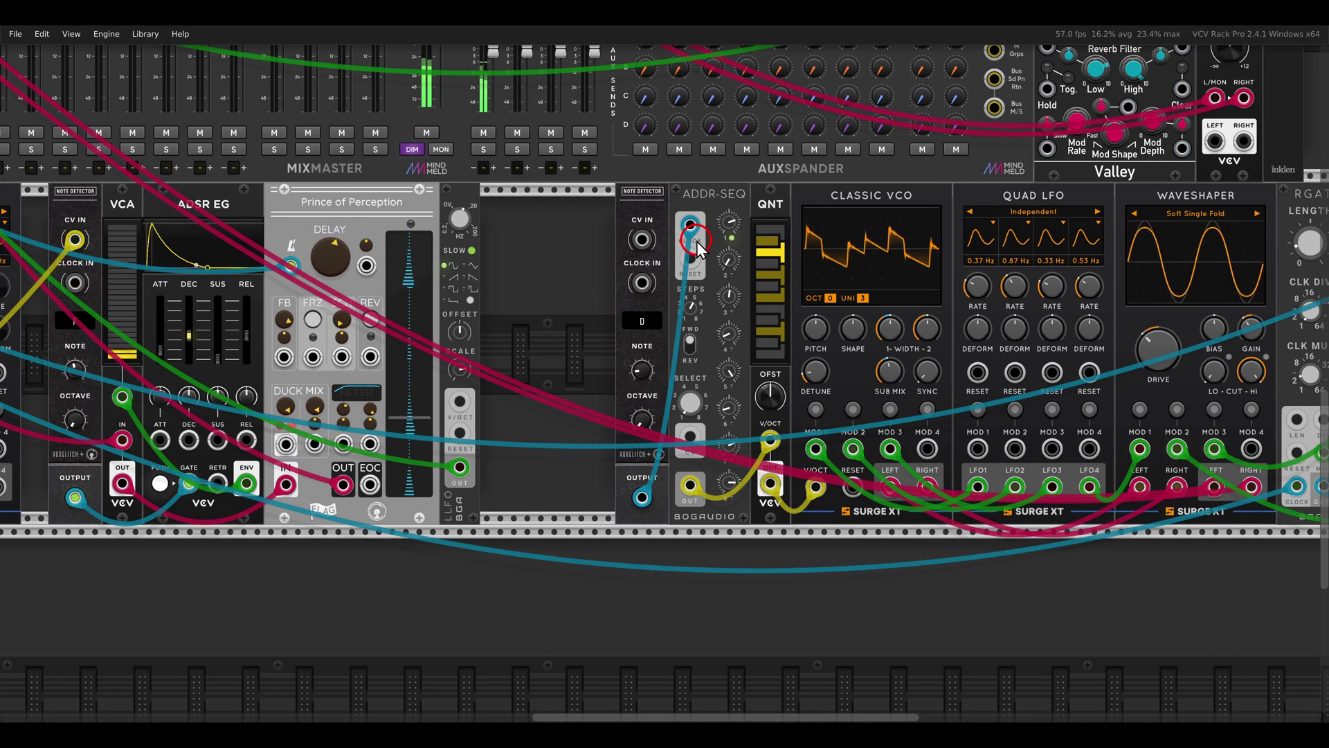
Unmute the CLSS mixer channel and branch the Prob-Key CV output to the D Note Detector's CV input.
scroll(546, 349, down, 1)
drag(546, 349, 942, 318)
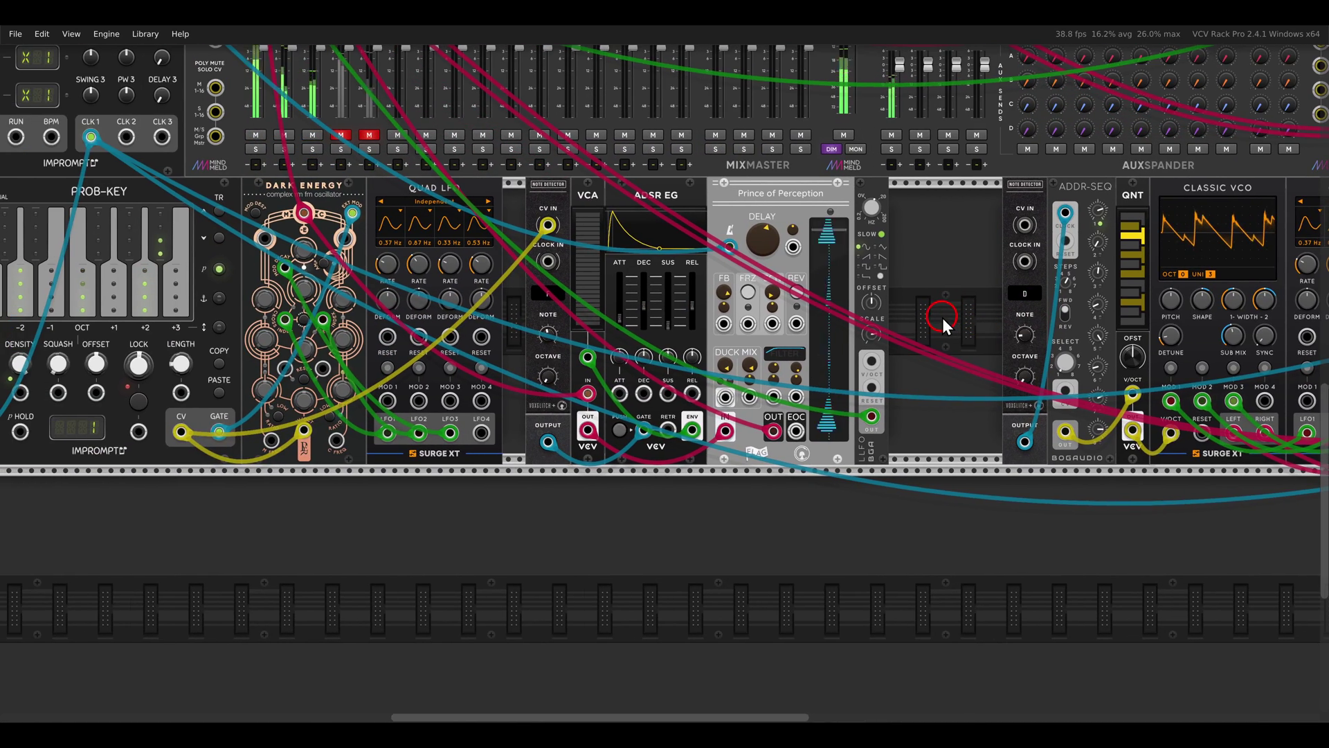
drag(547, 223, 1023, 222)
drag(1000, 285, 477, 287)
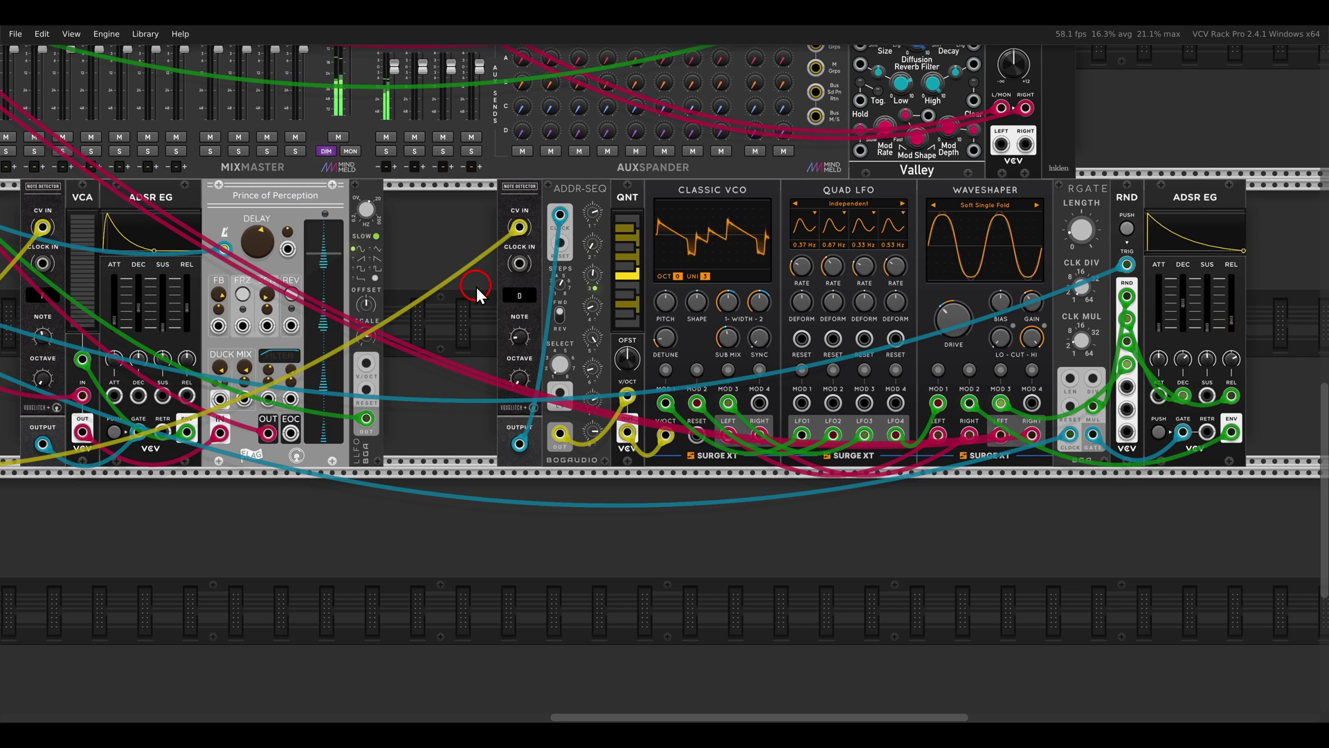
Trace how the lower Prob-Key drives the Dark Energy voice and its delay, and advances the ADDR-SEQ through the D Note Detector.
drag(476, 287, 1200, 292)
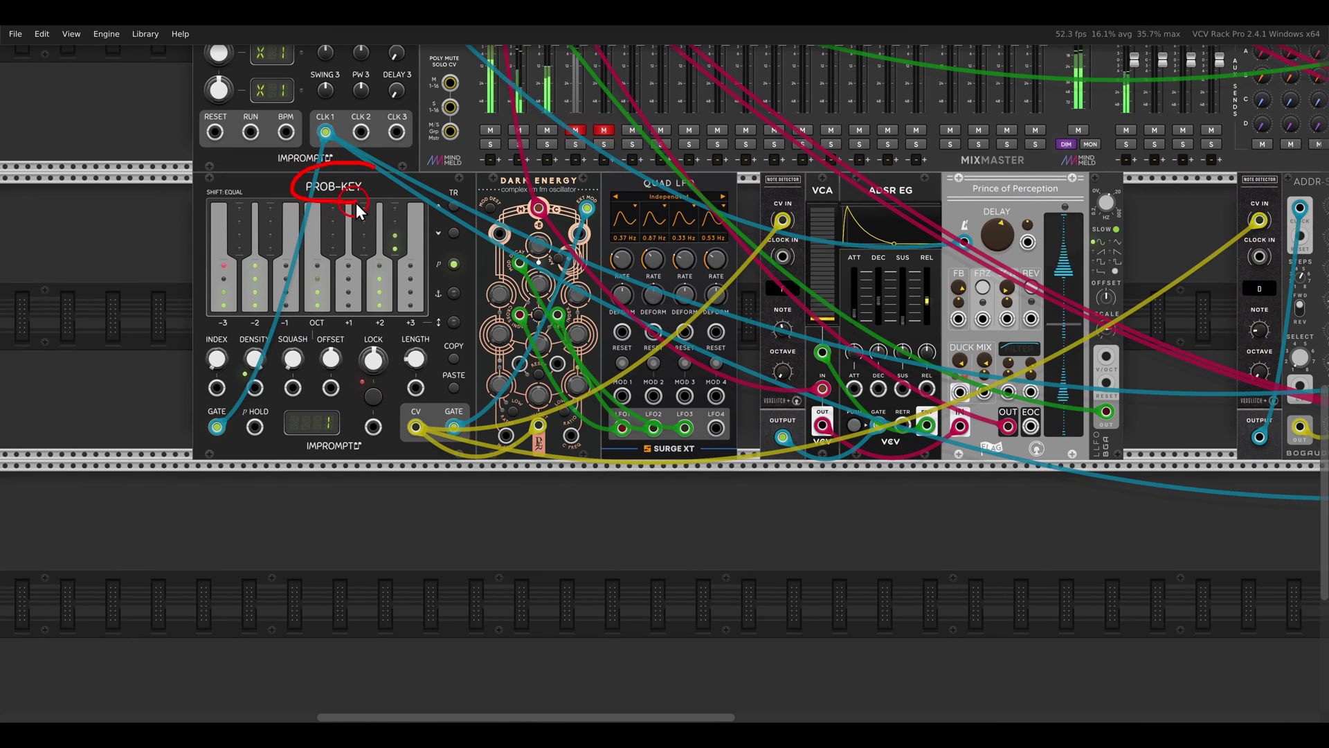
drag(356, 202, 369, 167)
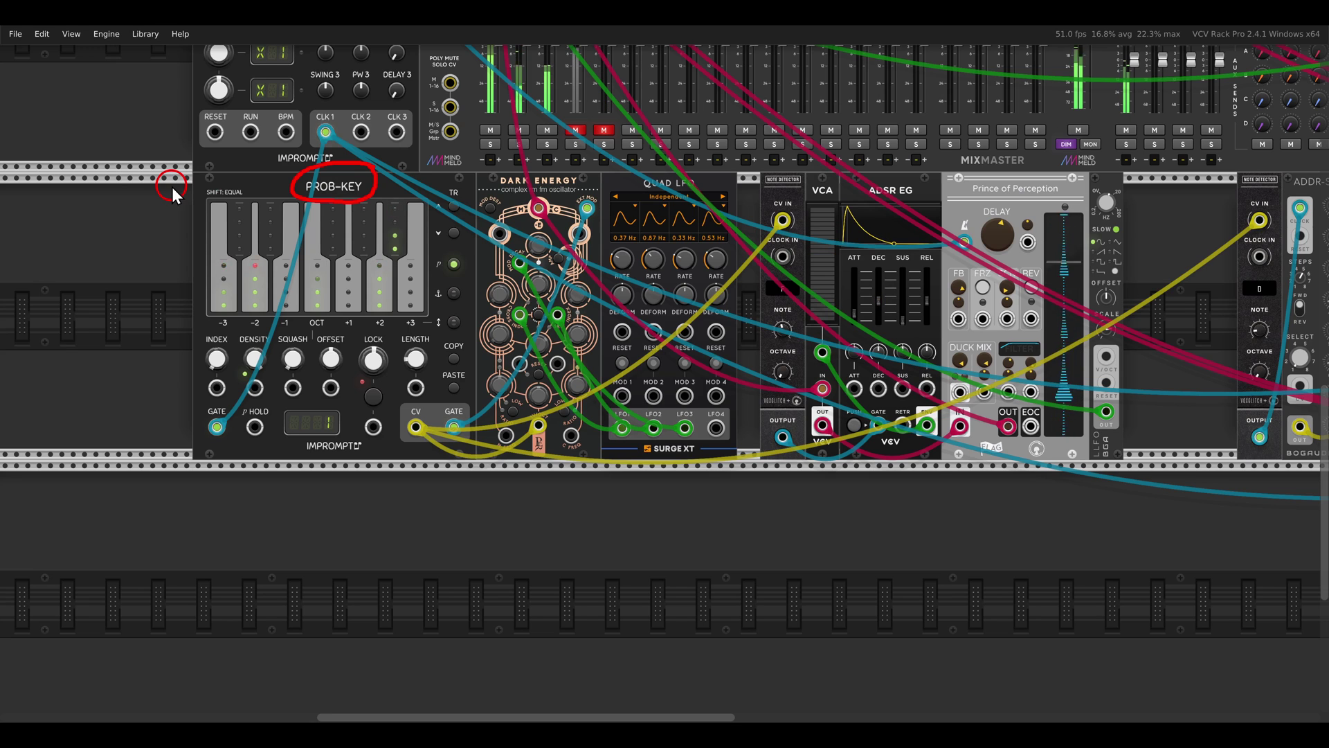
key(e)
mouse_move(594, 184)
mouse_down()
mouse_move(512, 230)
mouse_move(639, 180)
mouse_move(906, 183)
mouse_move(929, 217)
mouse_move(892, 226)
mouse_up()
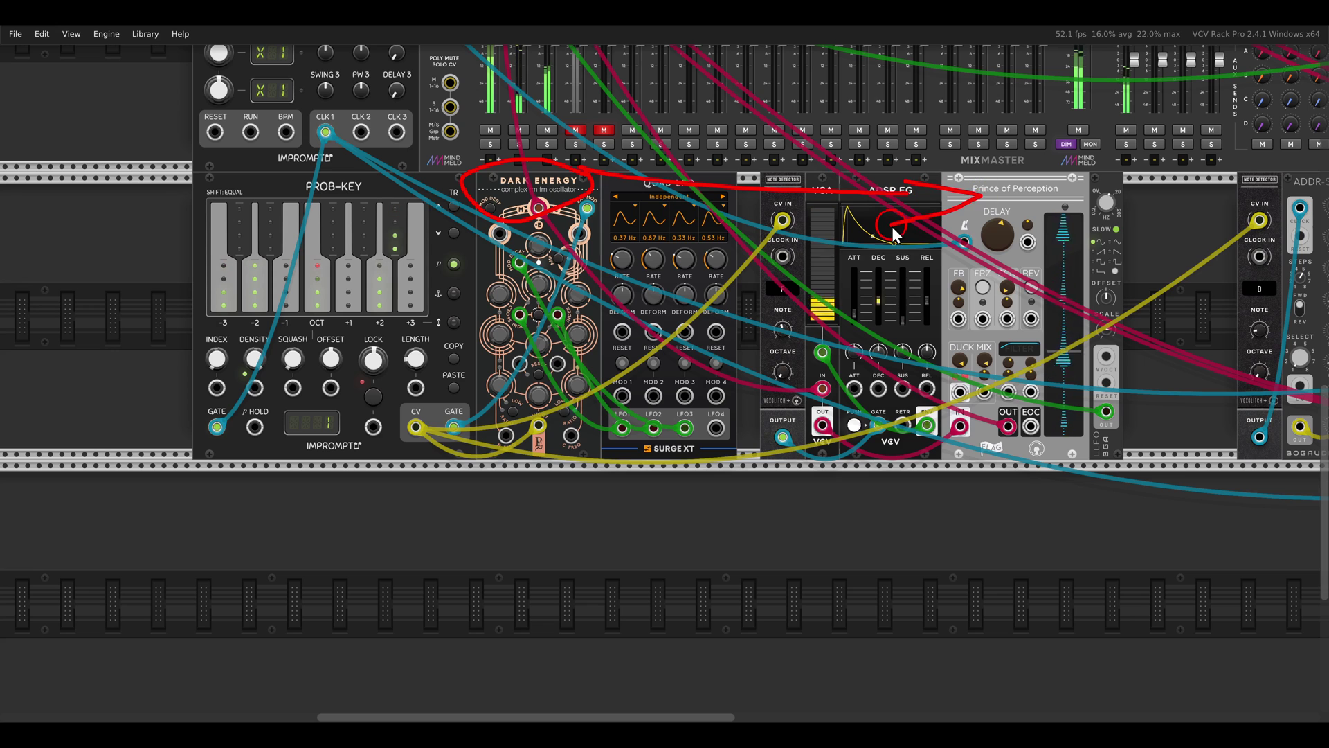
key(e)
scroll(1055, 210, right, 5)
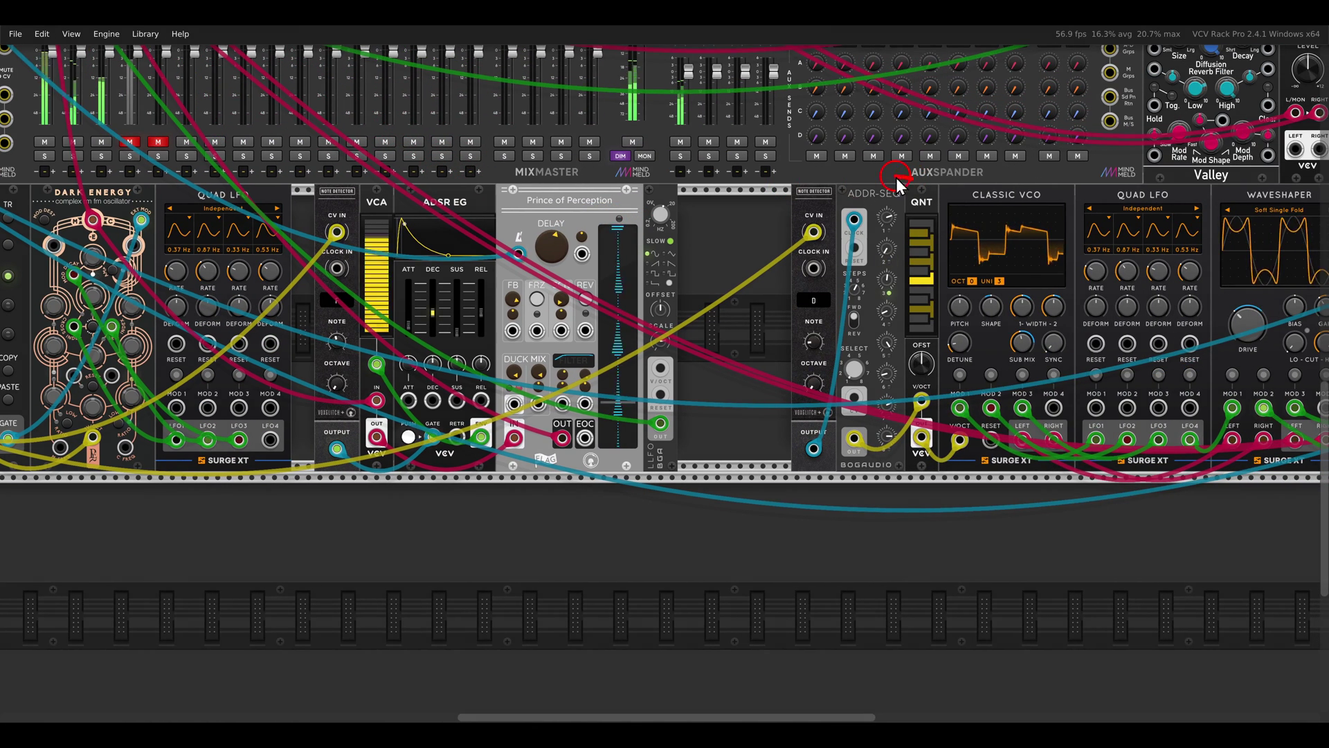
mouse_move(896, 178)
mouse_down()
mouse_move(885, 231)
mouse_move(846, 180)
mouse_move(905, 173)
mouse_up()
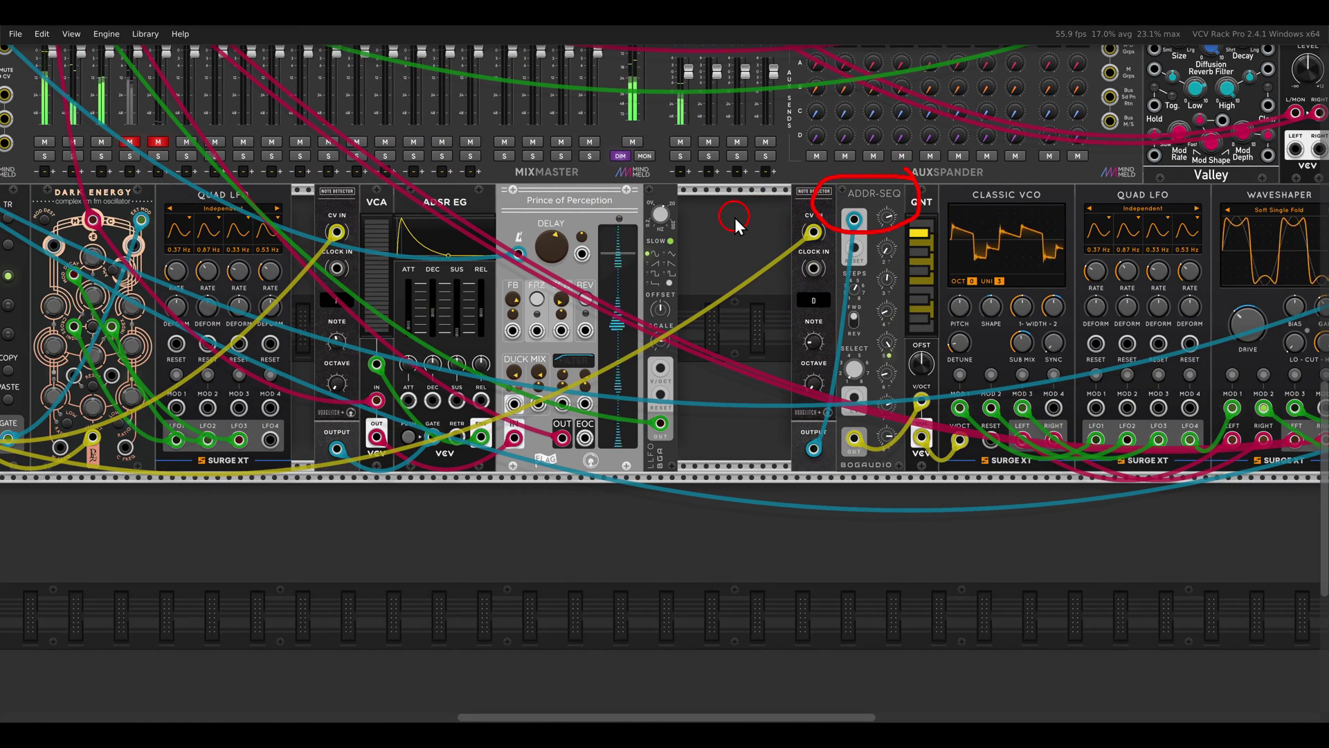
key(e)
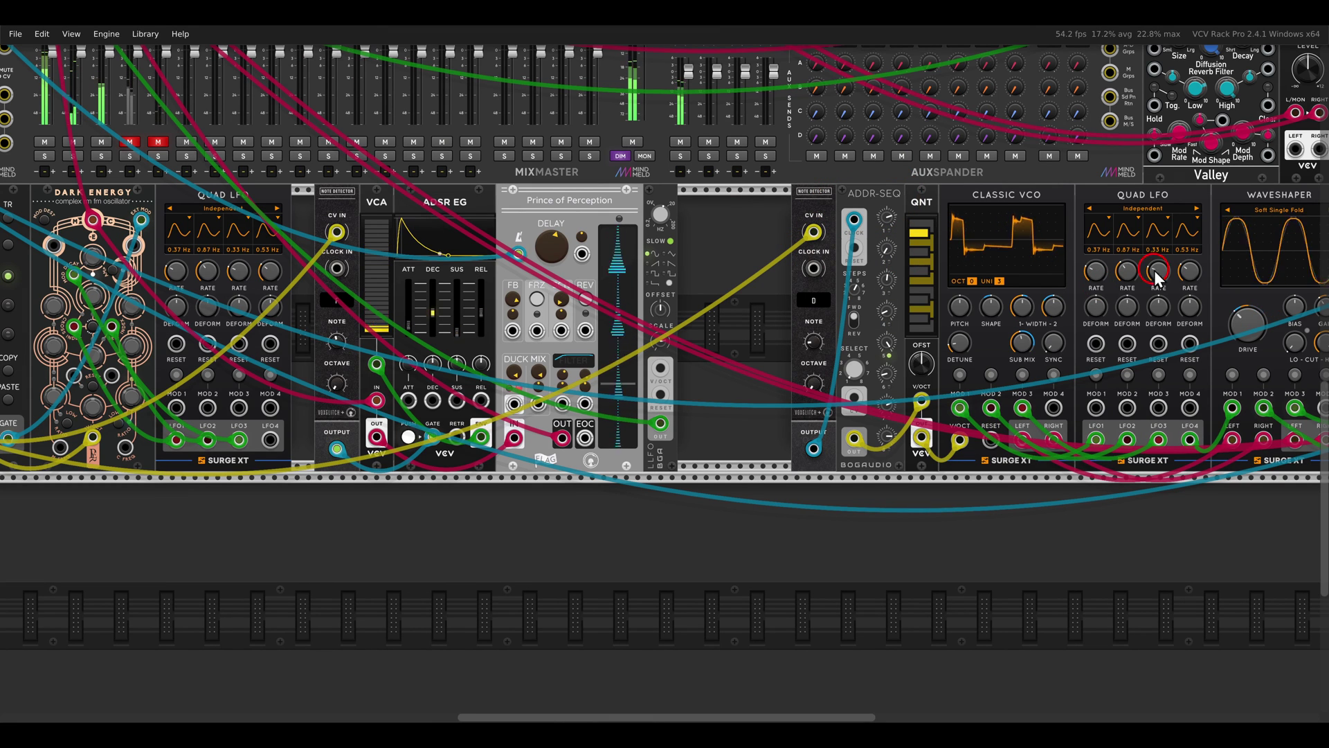
Unmute the BASS channel on the MixMaster to hear the Kickall voice driven by the upper Prob-Key.
drag(725, 214, 1239, 487)
drag(678, 166, 686, 397)
click(672, 206)
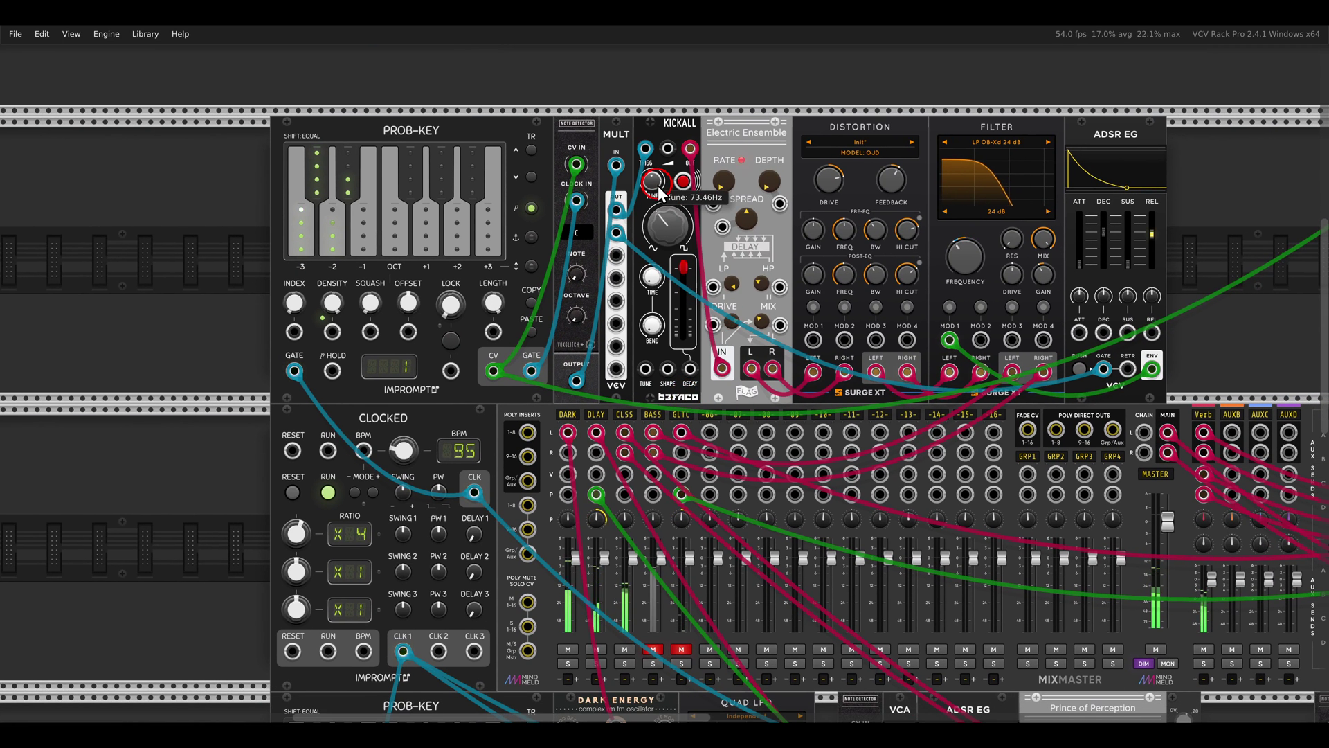
scroll(616, 236, up, 2)
scroll(417, 249, up, 2)
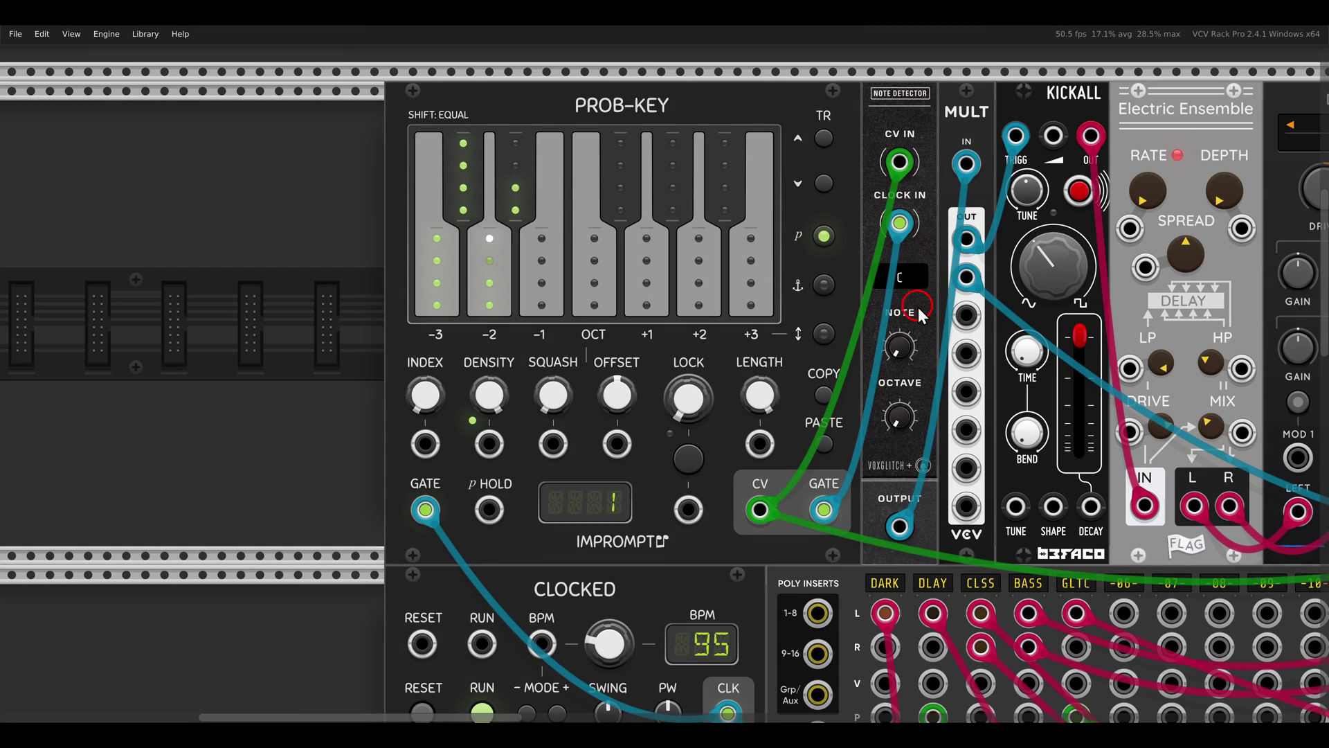
scroll(918, 307, down, 5)
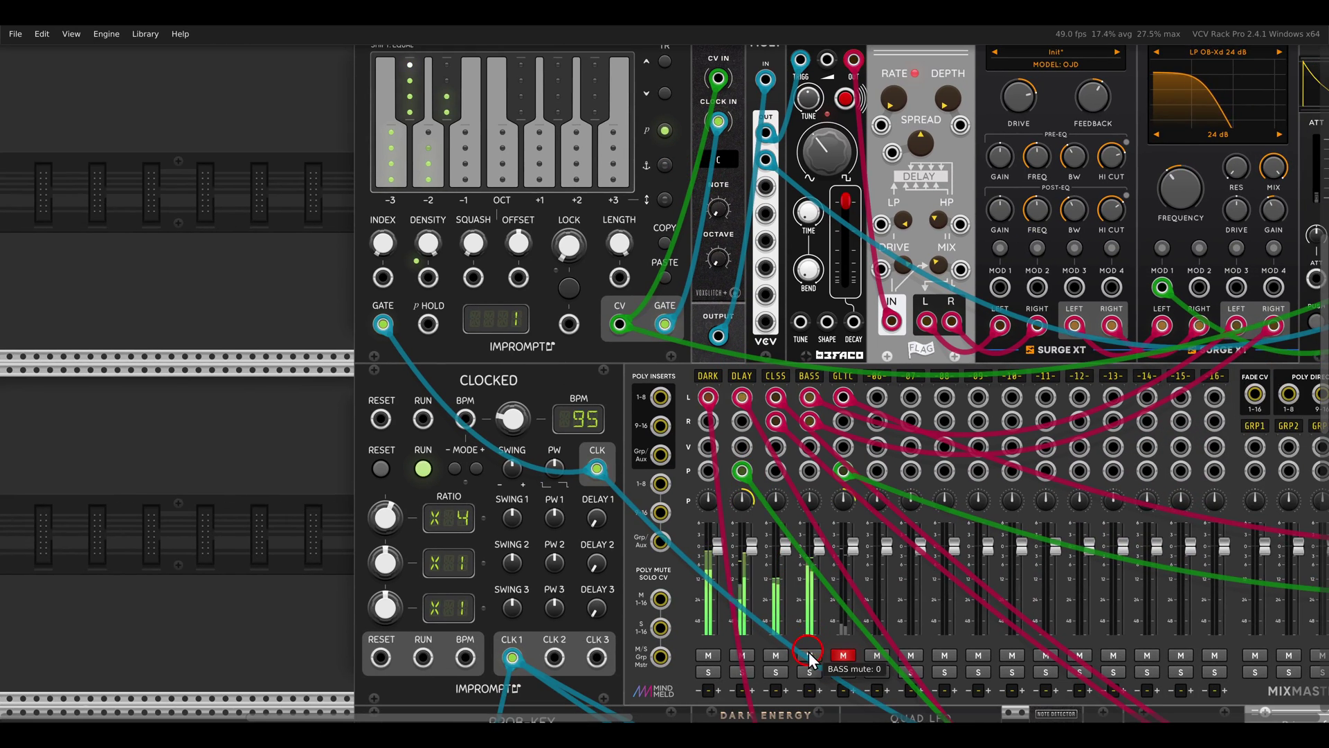
scroll(875, 349, down, 1)
Examine how the upper Prob-Key's gate output feeds the C Note Detector's clock input.
drag(874, 349, 687, 428)
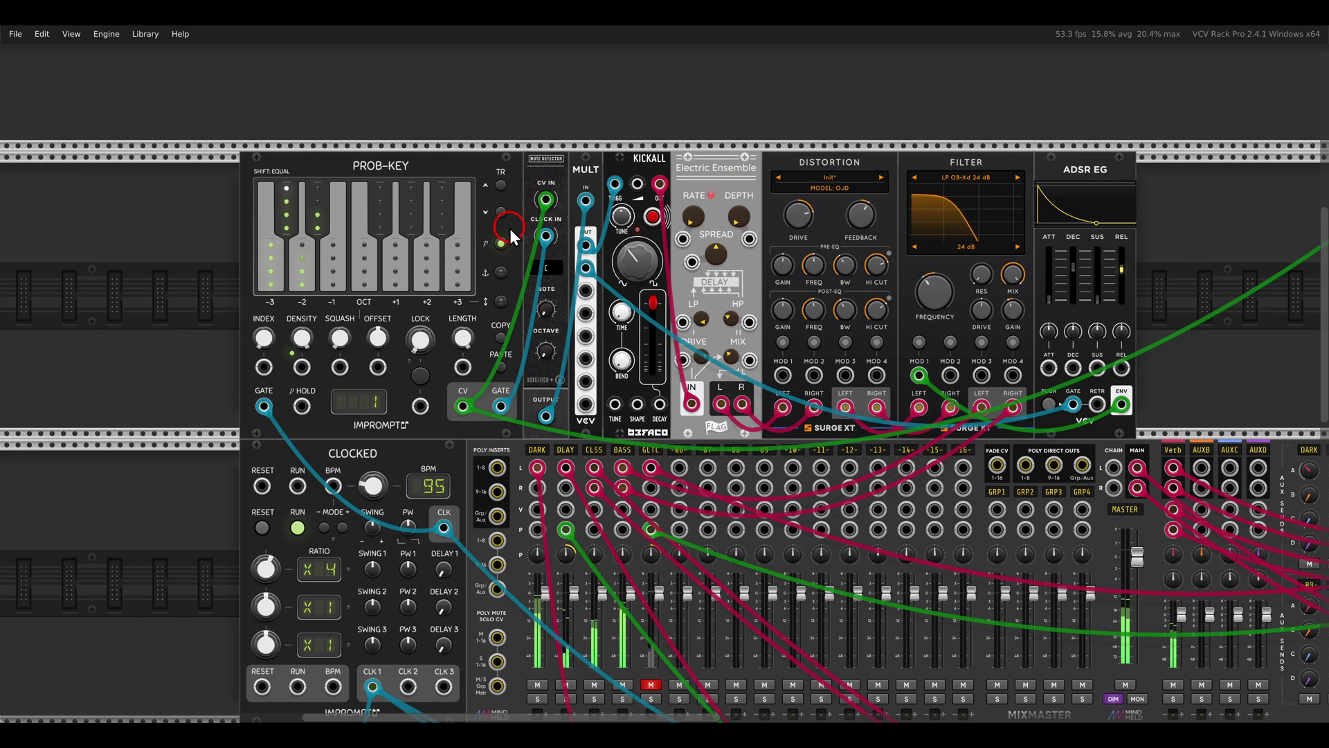
scroll(509, 228, up, 2)
mouse_move(599, 220)
mouse_down()
mouse_move(554, 232)
mouse_move(648, 242)
mouse_move(632, 208)
mouse_up()
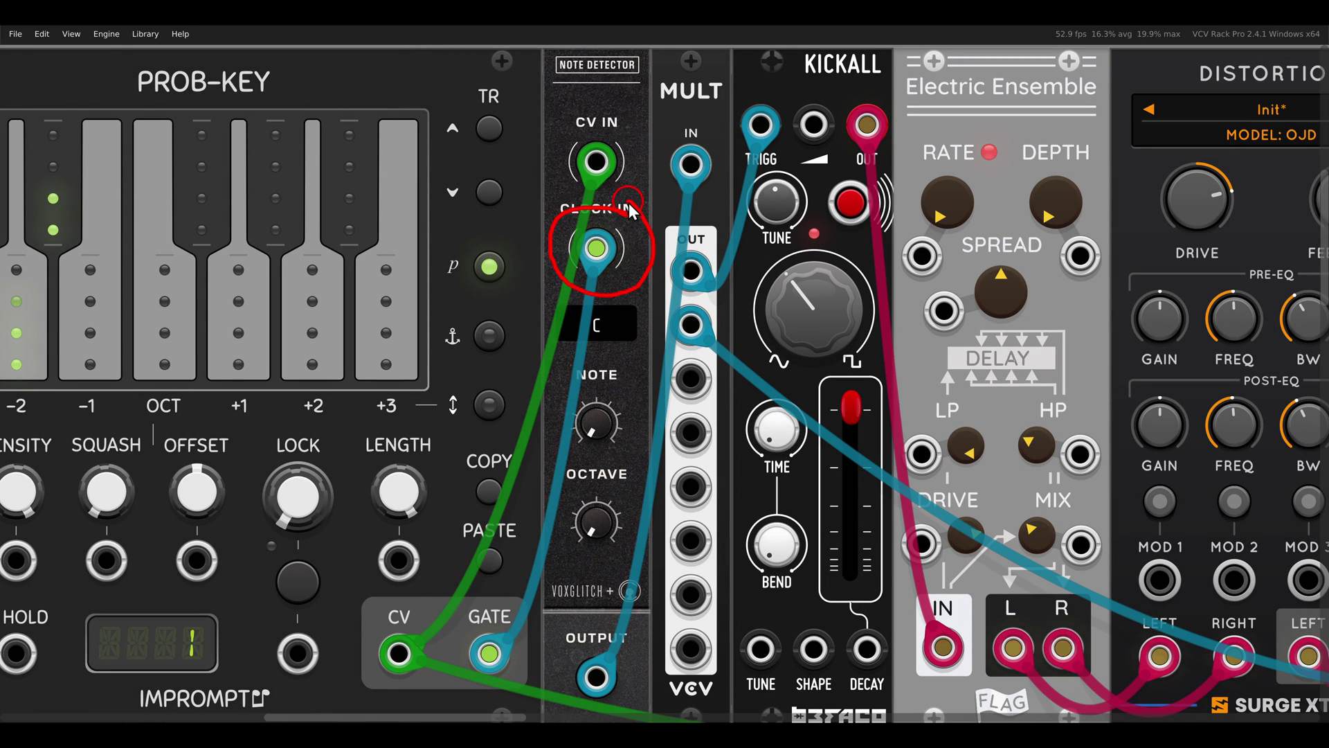
mouse_move(451, 629)
mouse_down()
mouse_move(530, 675)
mouse_move(522, 622)
mouse_up()
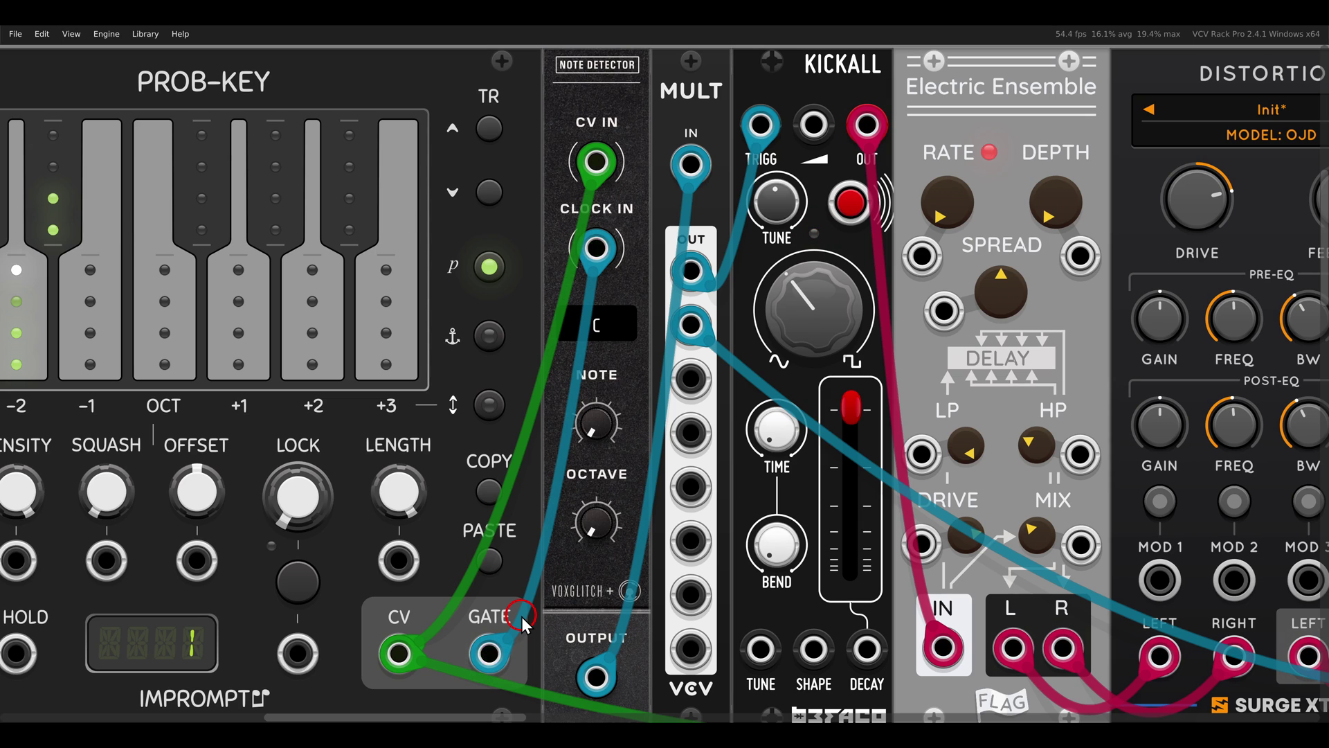
Trace the upper Prob-Key CV to the Db Note Detector and on through the Burst Generator, Trummor² and Delay.
scroll(524, 621, down, 3)
scroll(389, 450, right, 10)
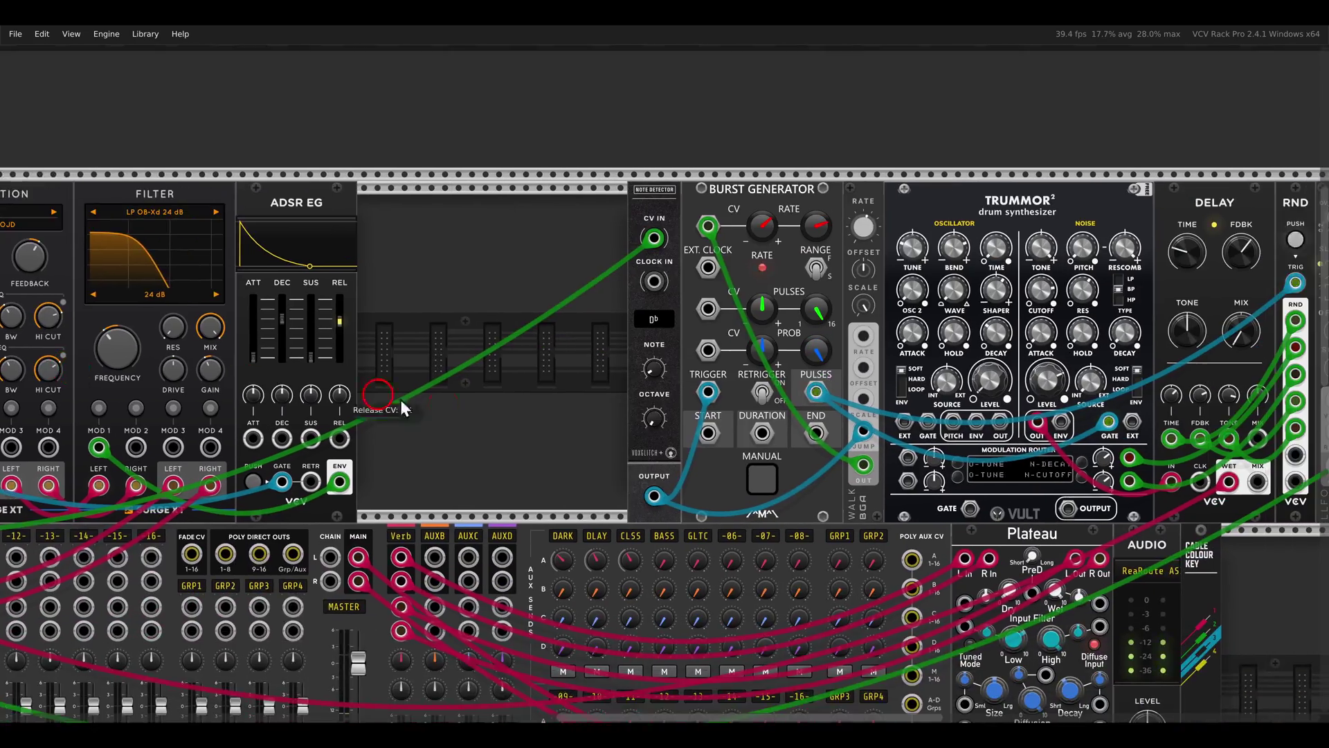
scroll(519, 426, up, 2)
scroll(519, 425, right, 3)
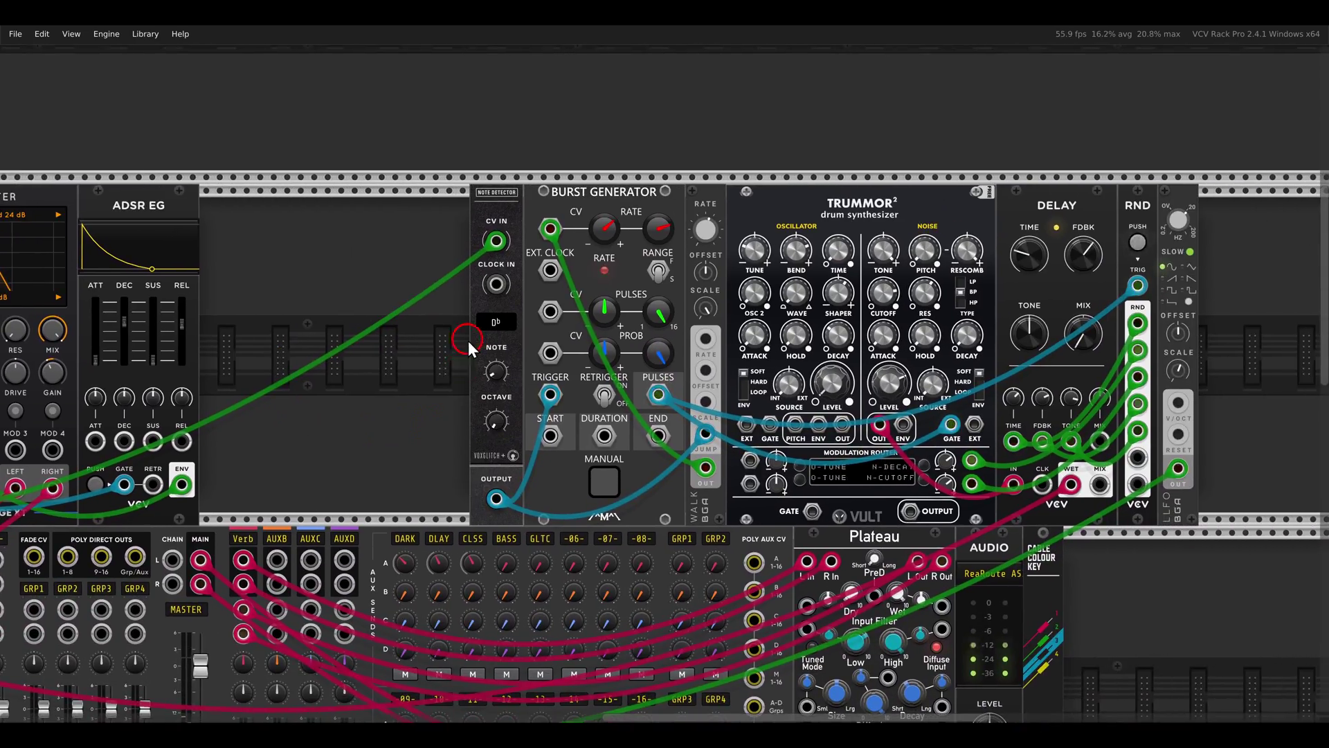
scroll(469, 342, up, 1)
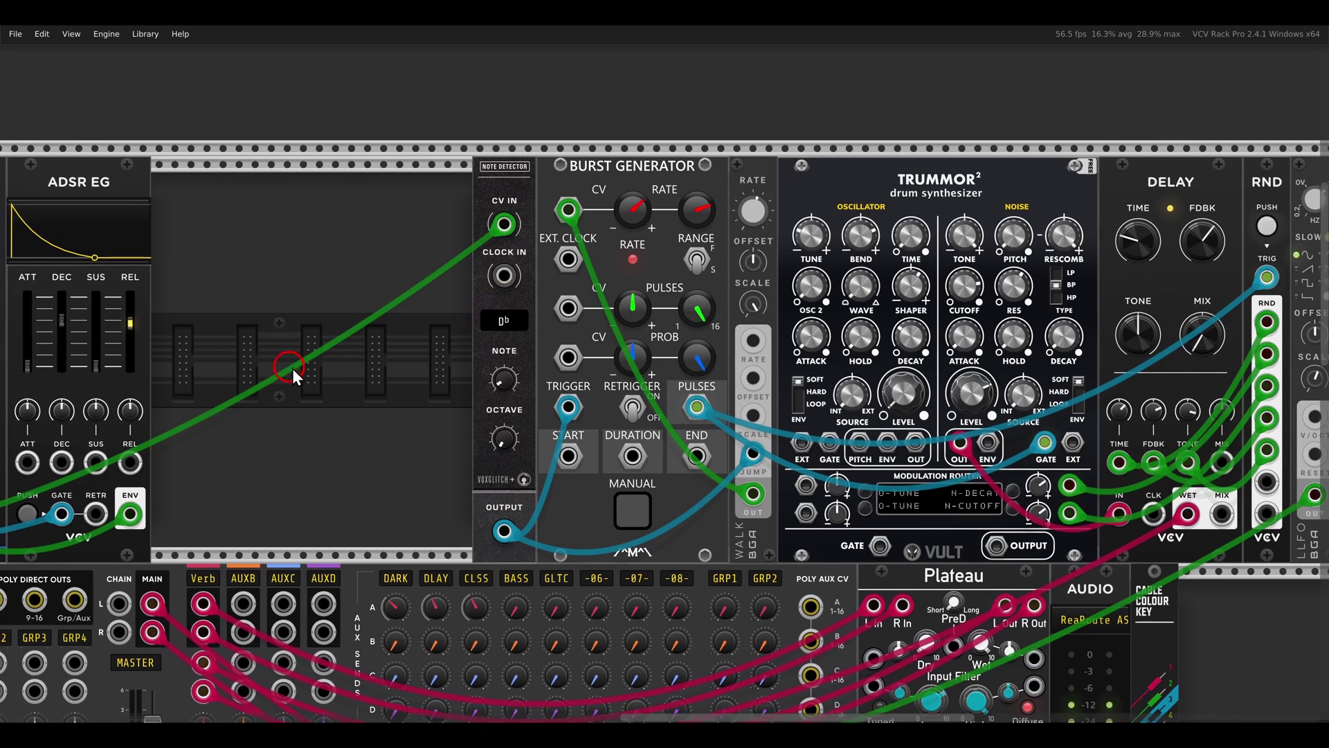
scroll(292, 368, left, 20)
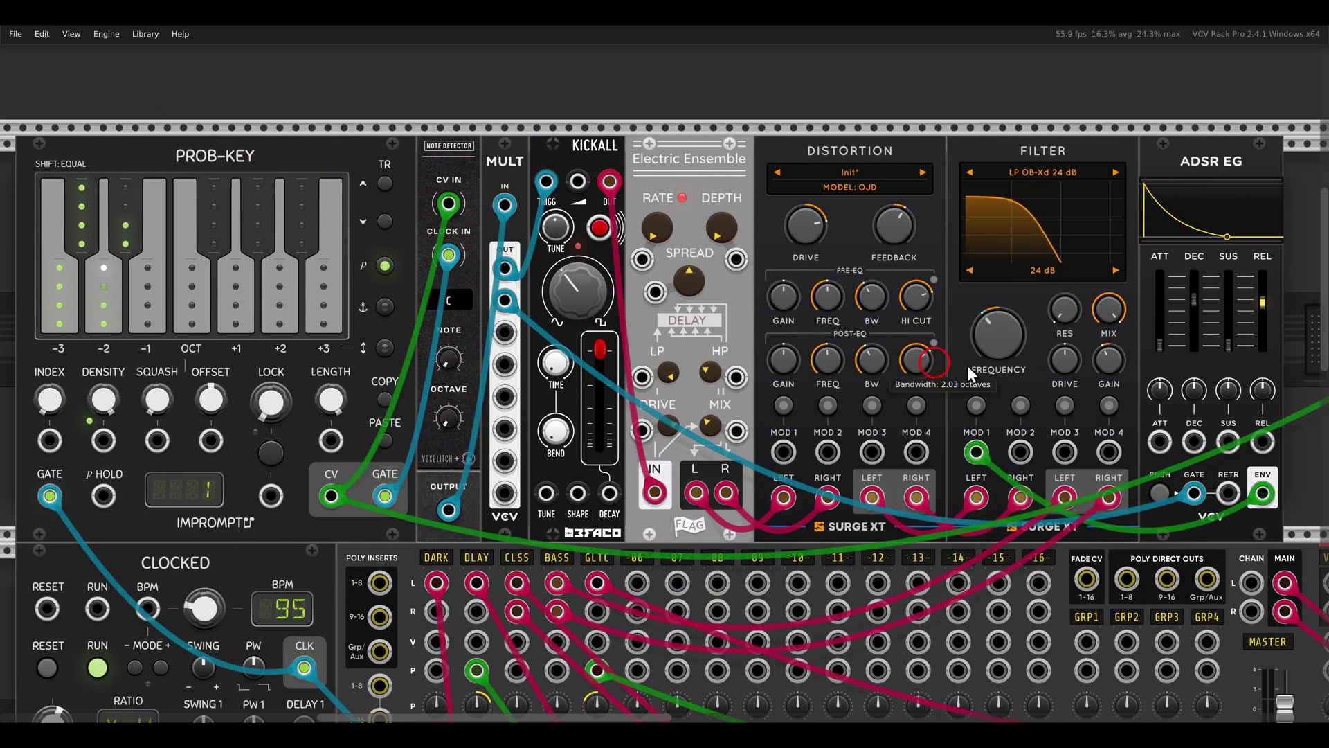
scroll(521, 373, right, 20)
scroll(444, 403, right, 3)
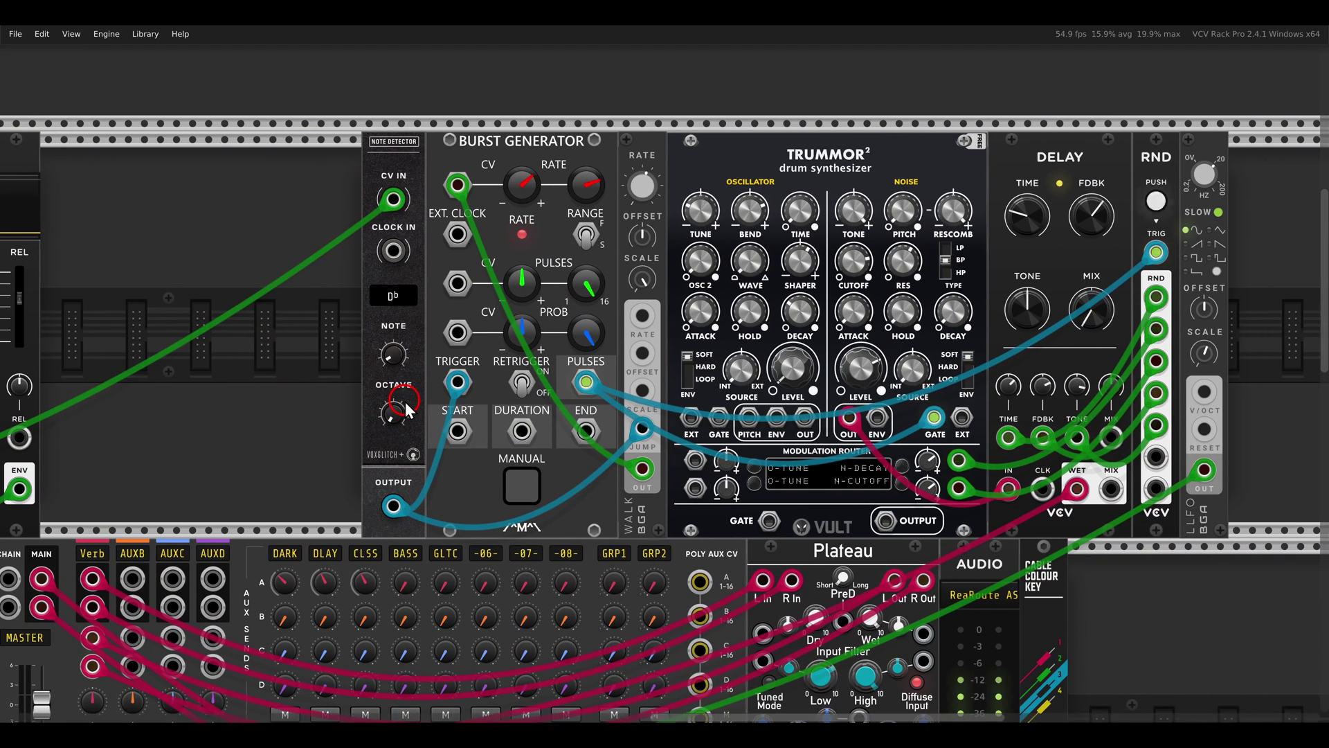
drag(424, 147, 596, 119)
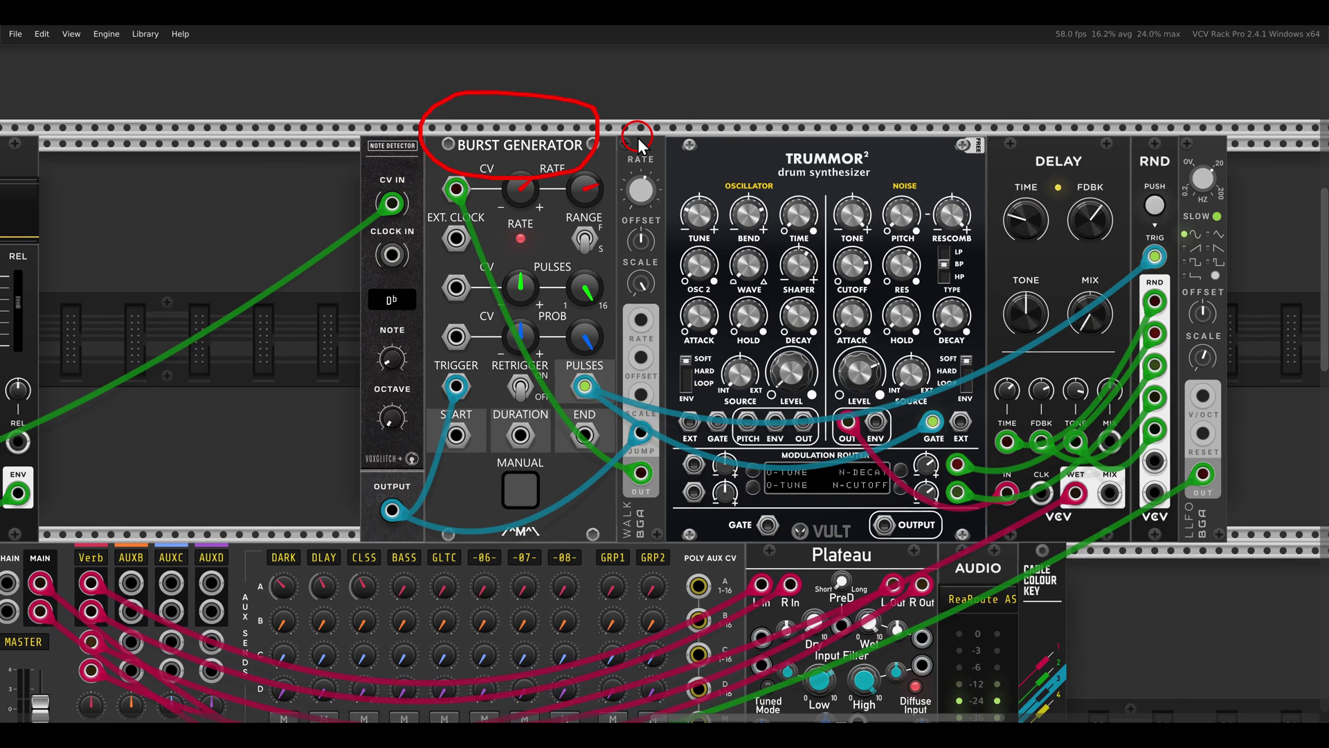
mouse_move(858, 130)
mouse_down()
mouse_move(783, 208)
mouse_move(883, 146)
mouse_up()
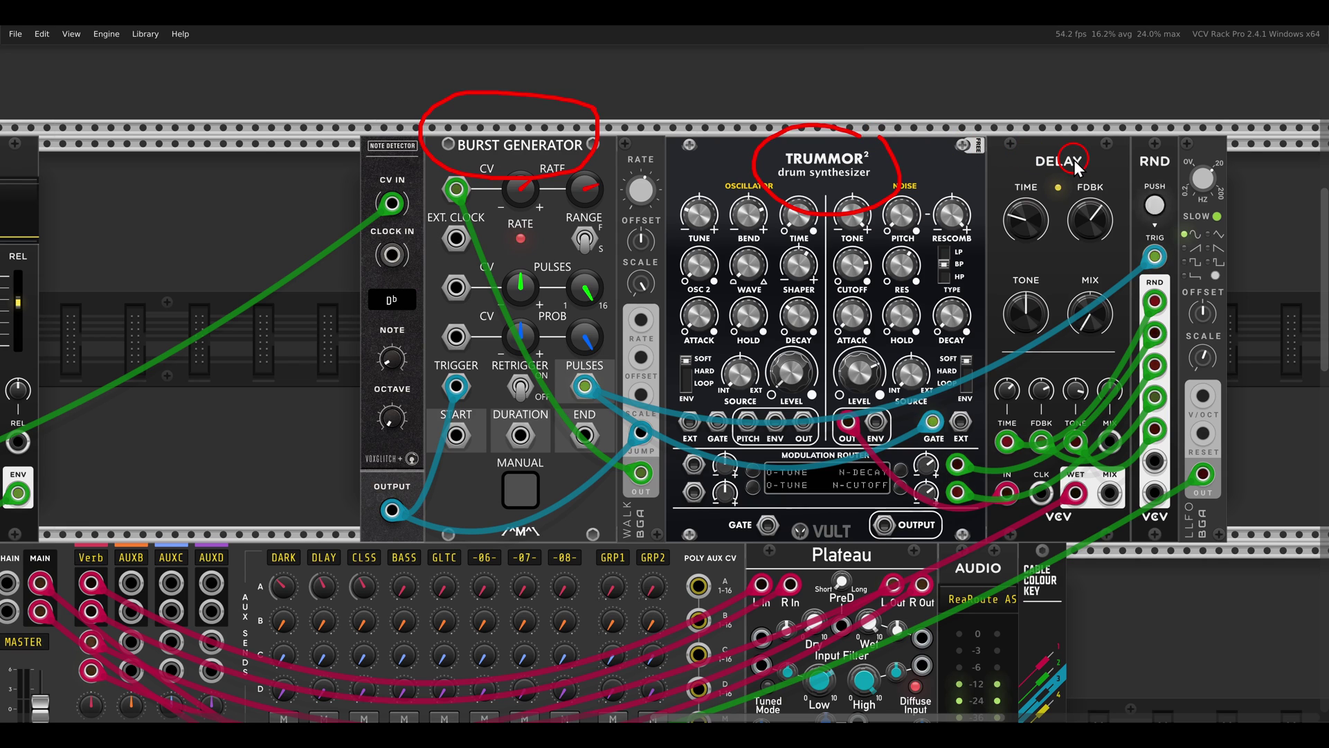
mouse_move(1077, 168)
mouse_down()
mouse_move(1004, 193)
mouse_move(1070, 121)
mouse_move(1053, 145)
mouse_up()
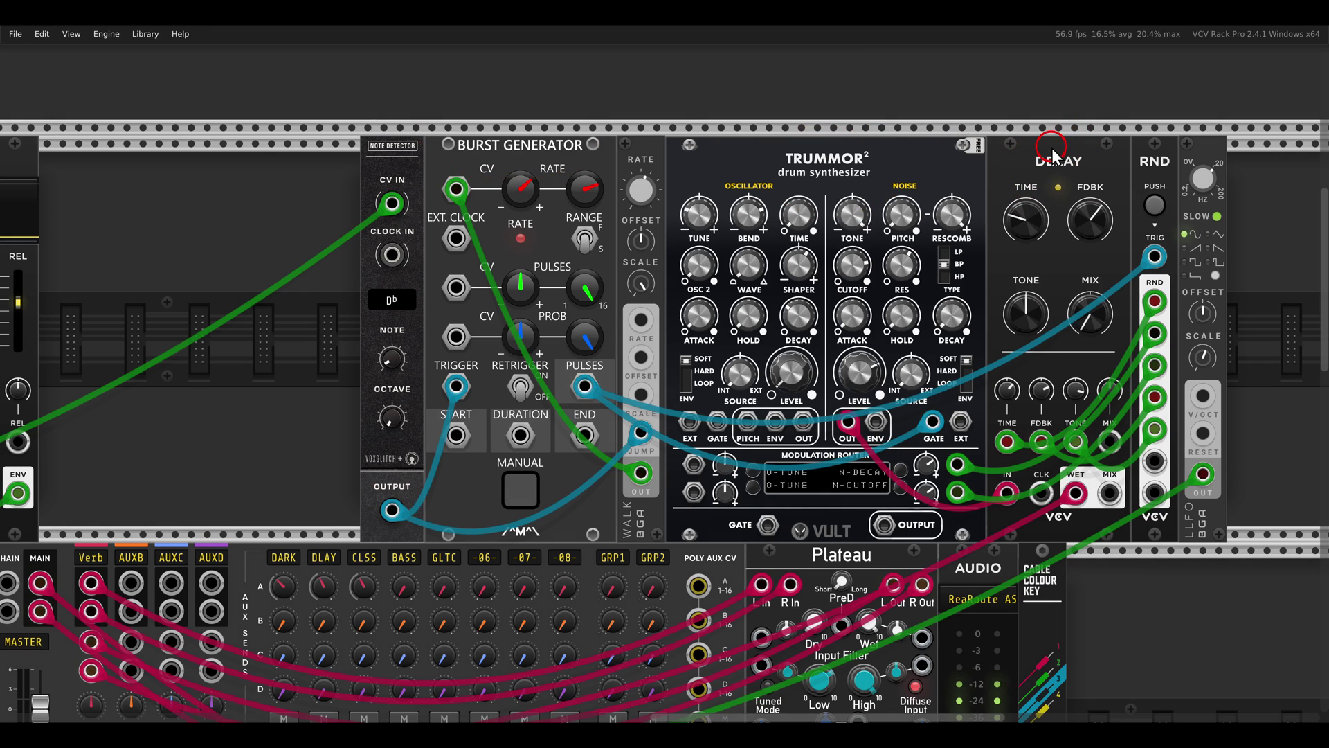
Review the complete patch with the MixMaster and all note-triggered voices in view.
scroll(309, 484, left, 10)
scroll(223, 537, down, 5)
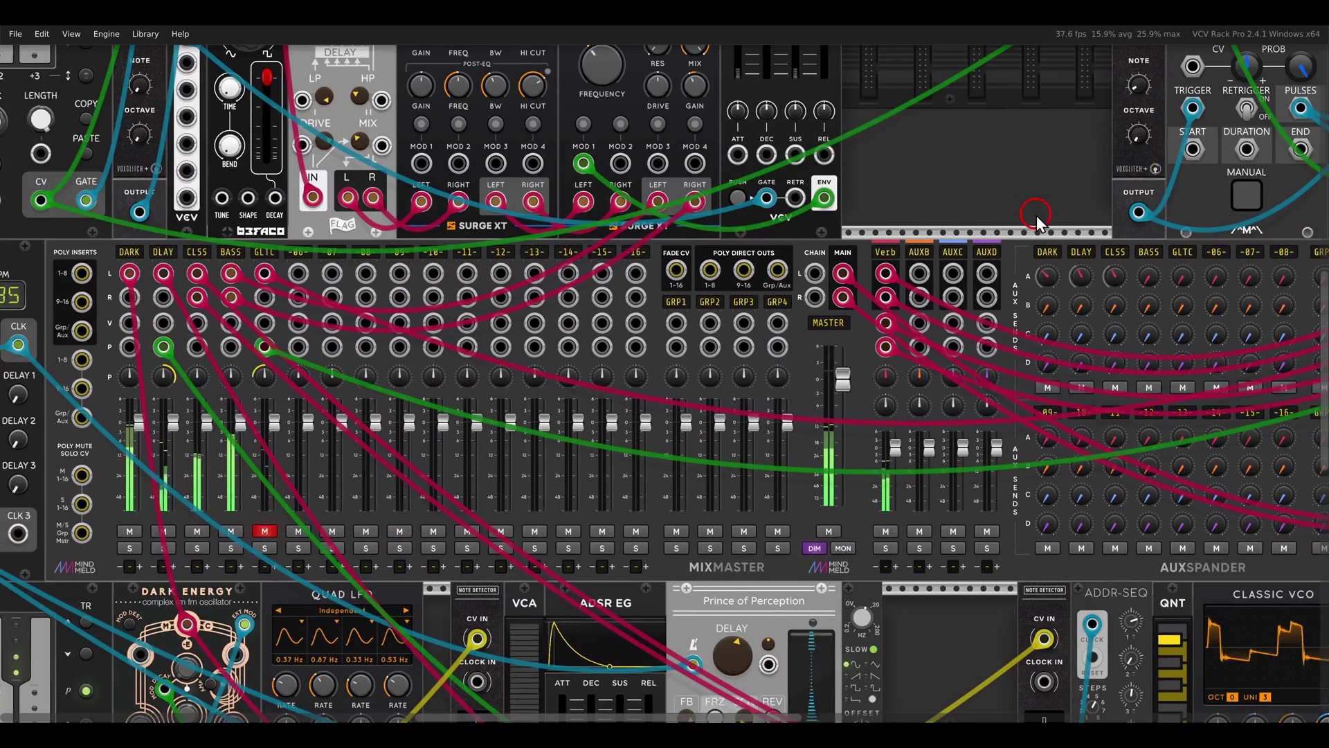
scroll(313, 425, down, 5)
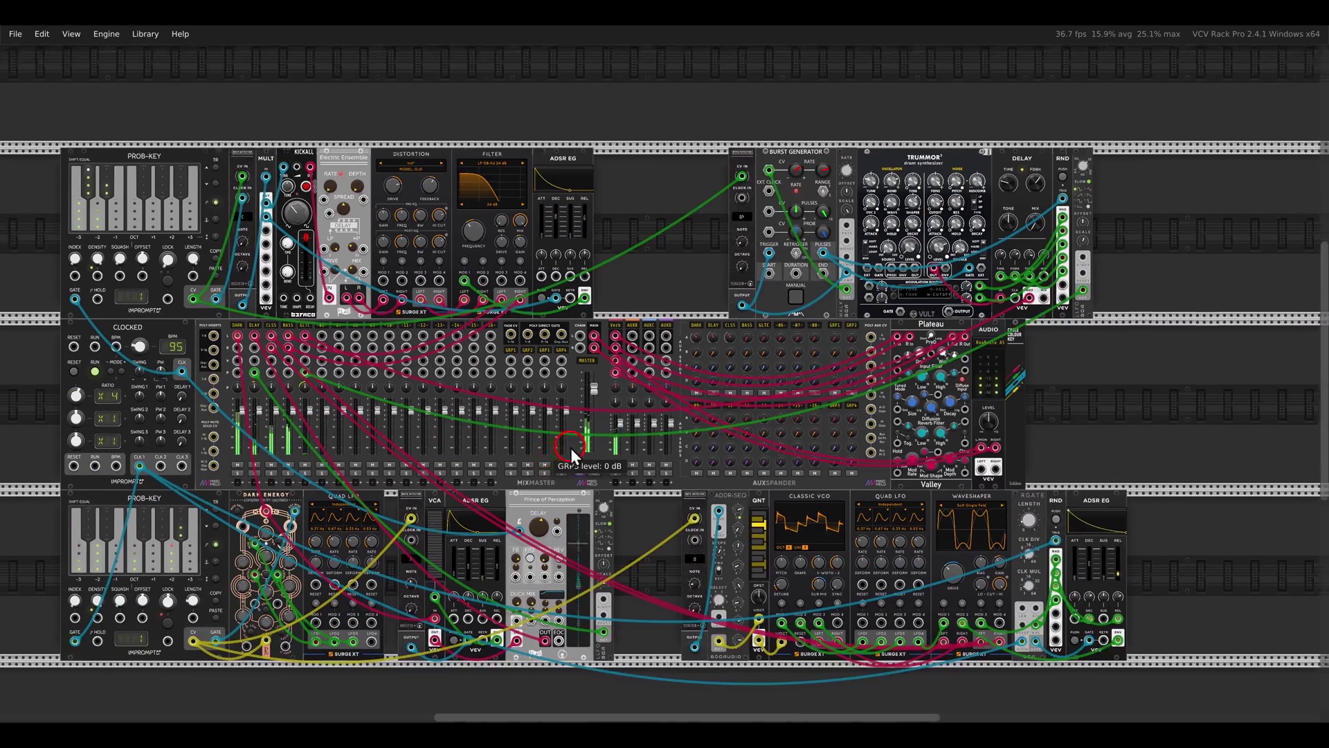